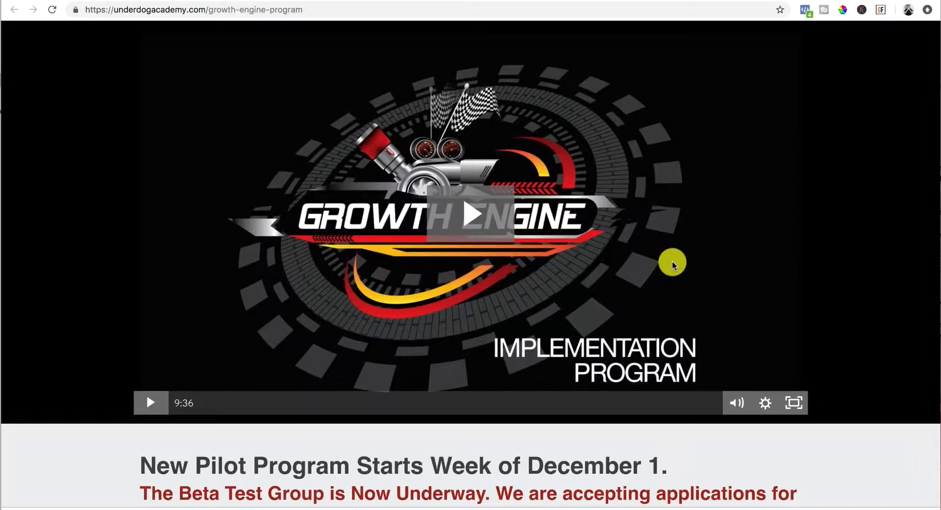
# Scroll the Growth Engine Program page past Summary of Benefits to the Five Steps section
pyautogui.scroll(-5, 672, 264)
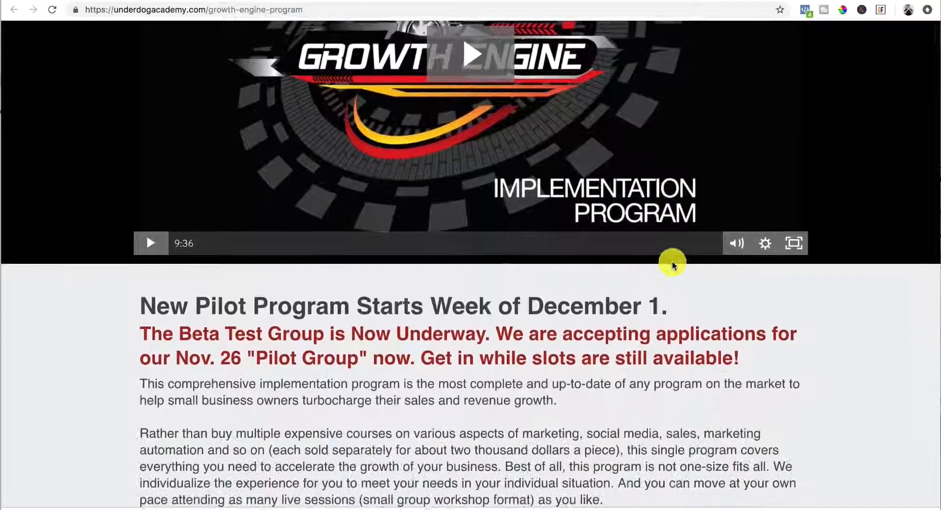
pyautogui.scroll(5, 672, 264)
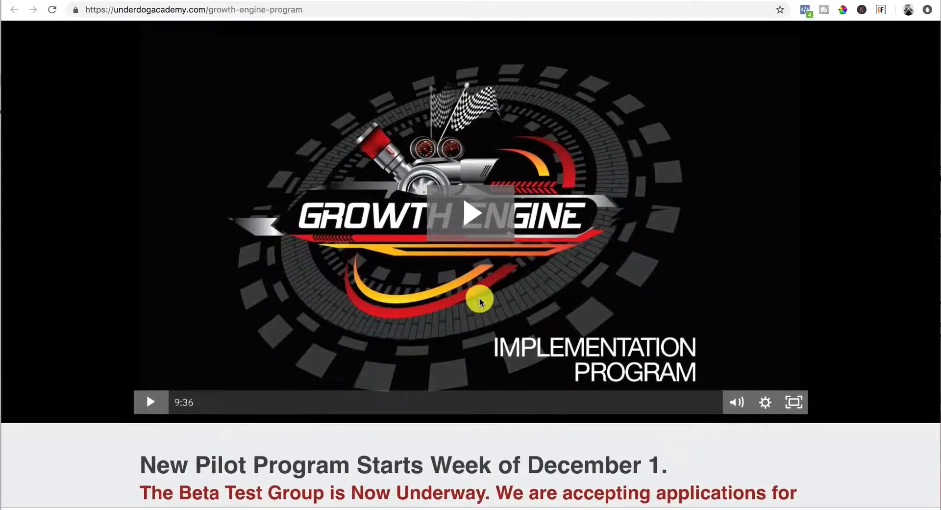
pyautogui.scroll(-2, 479, 299)
pyautogui.scroll(-6, 490, 262)
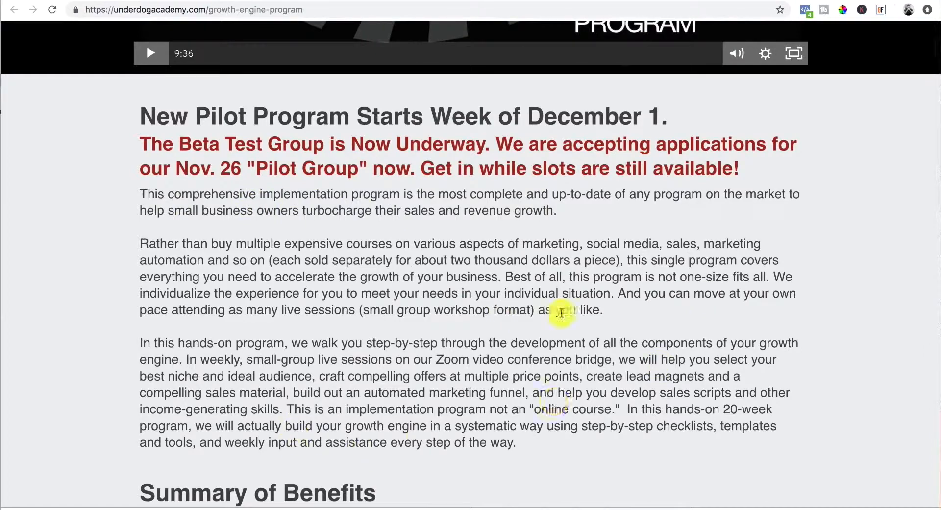
pyautogui.scroll(-3, 602, 331)
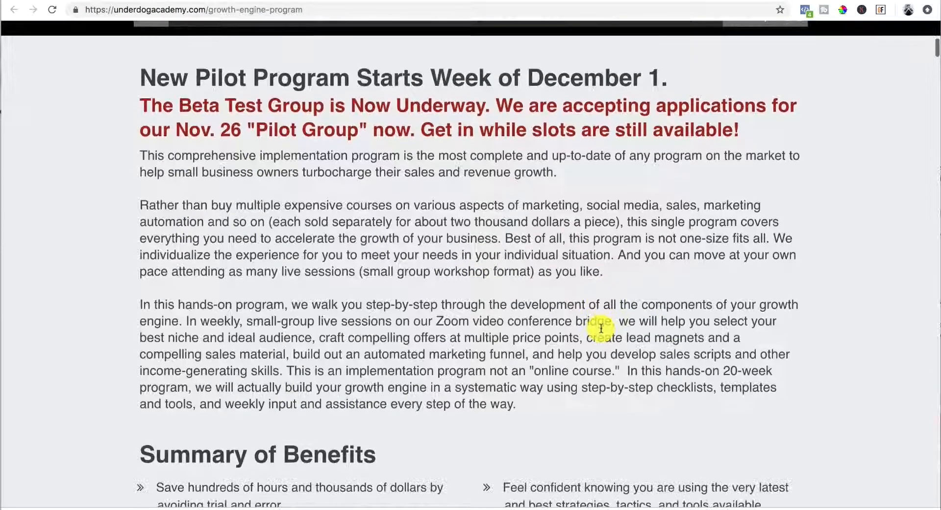
pyautogui.scroll(-4, 601, 329)
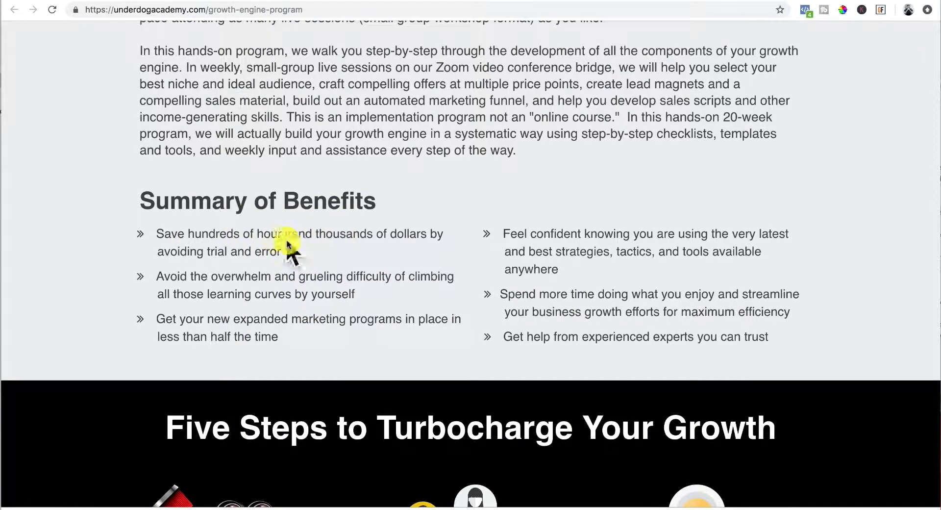
pyautogui.scroll(-8, 373, 264)
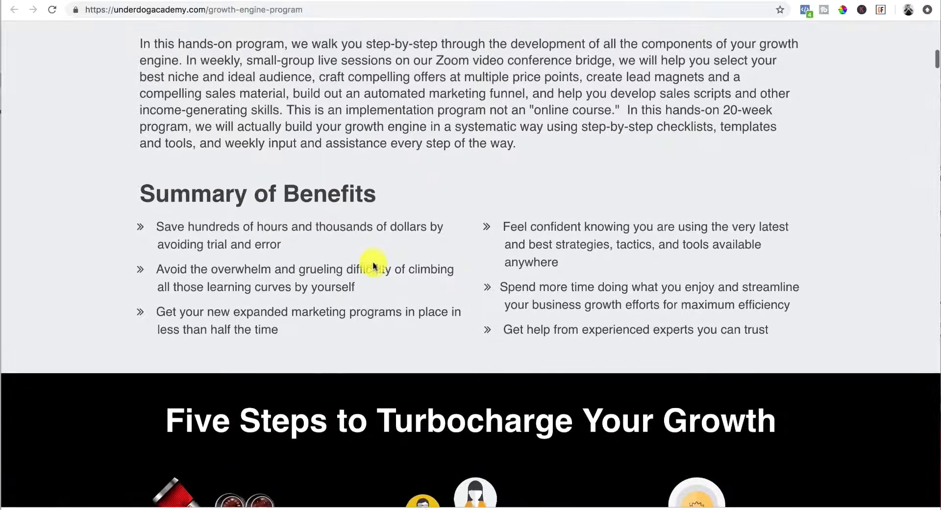
pyautogui.scroll(-2, 373, 265)
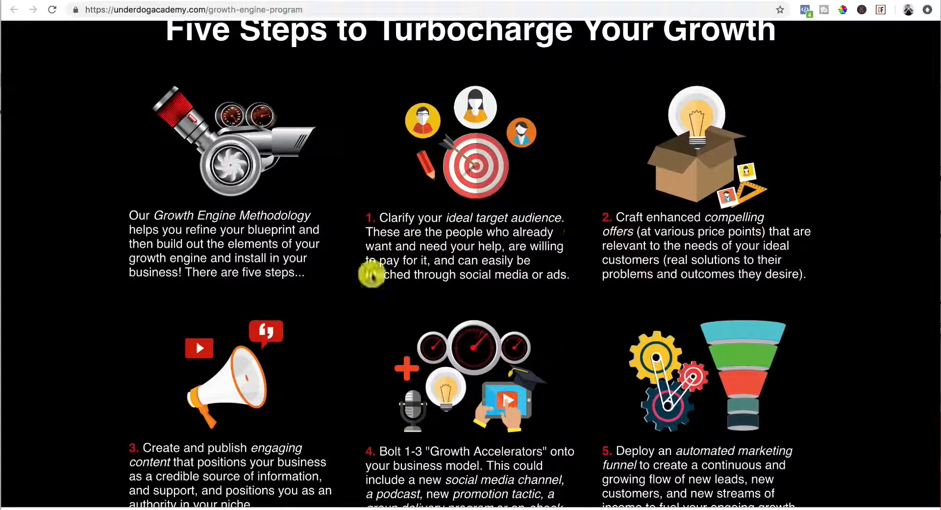
pyautogui.scroll(3, 417, 250)
pyautogui.scroll(4, 417, 252)
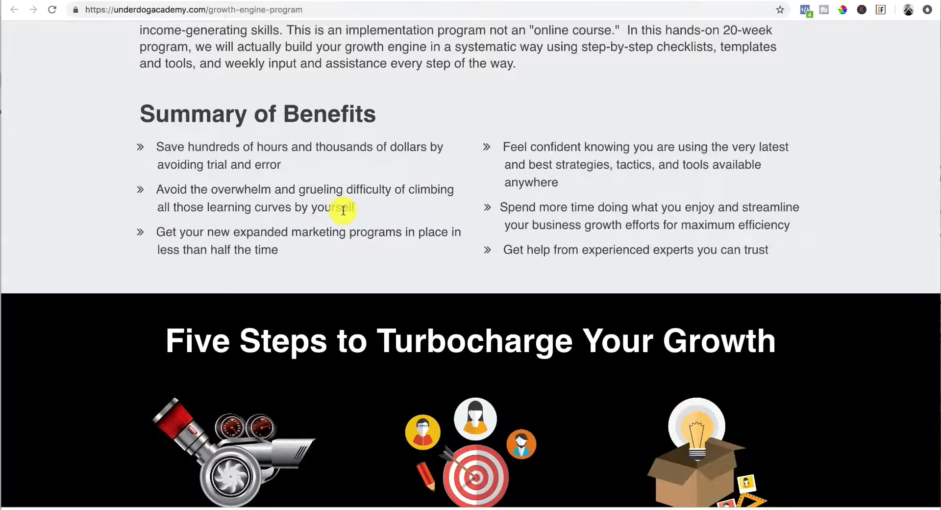
pyautogui.scroll(-6, 343, 210)
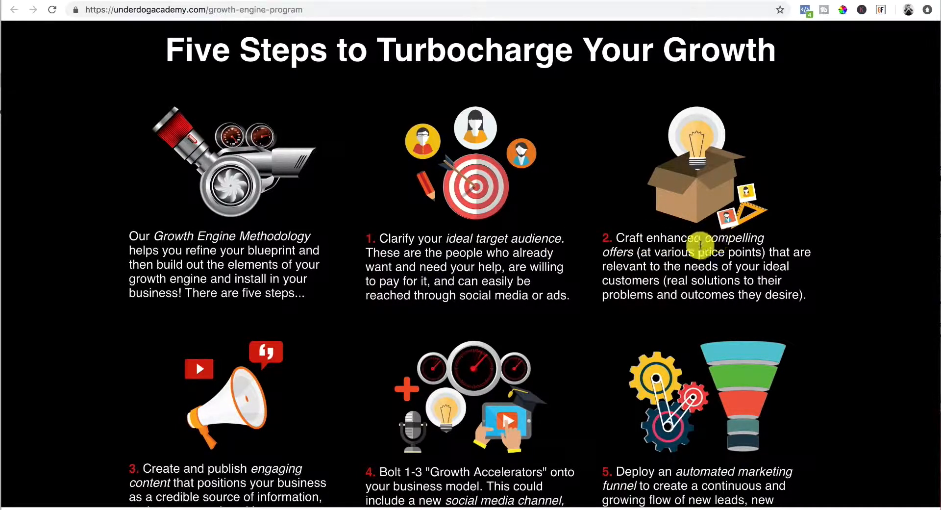
pyautogui.scroll(-3, 301, 314)
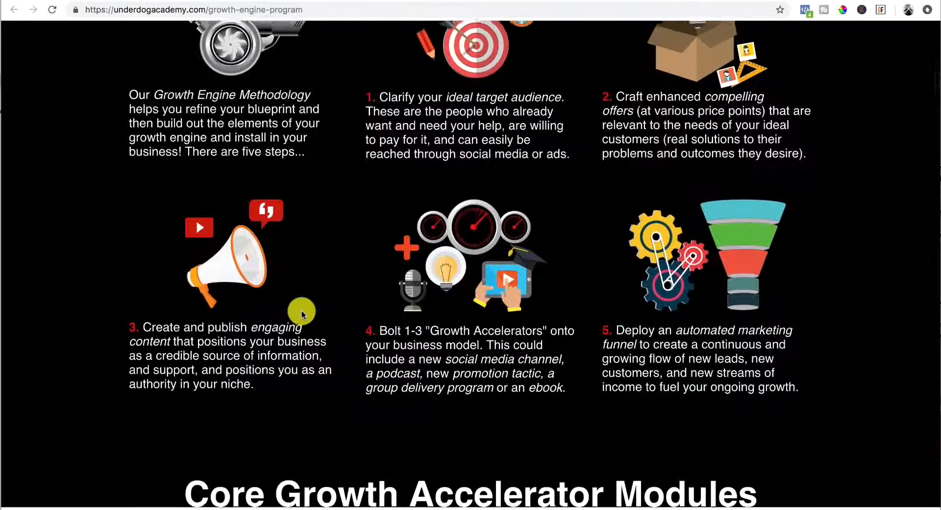
pyautogui.scroll(10, 301, 314)
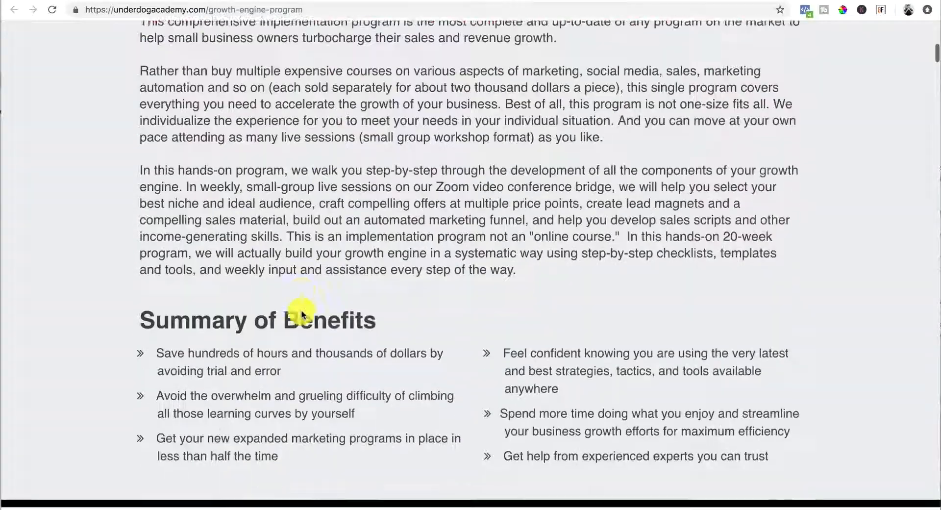
pyautogui.scroll(-12, 301, 314)
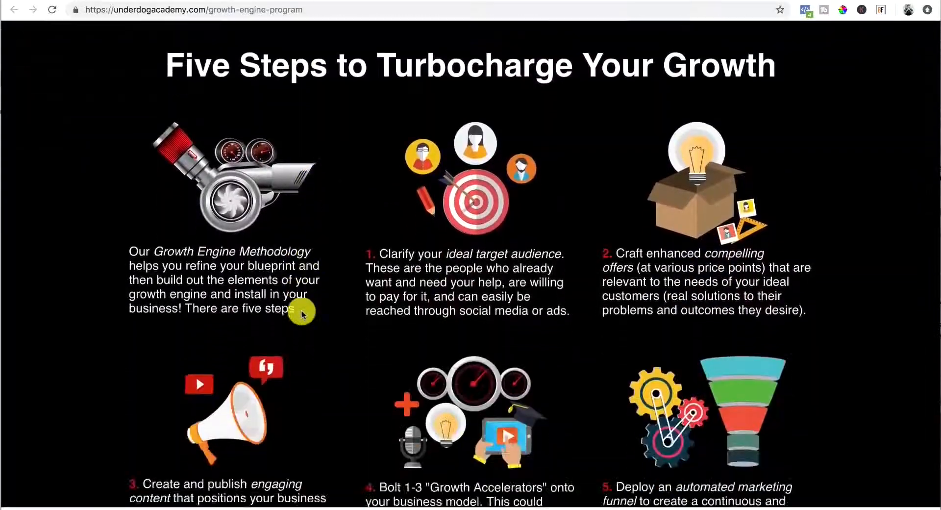
# Scroll through the modules, bonuses and How the Program Works down to the coaches and pricing
pyautogui.scroll(-11, 301, 314)
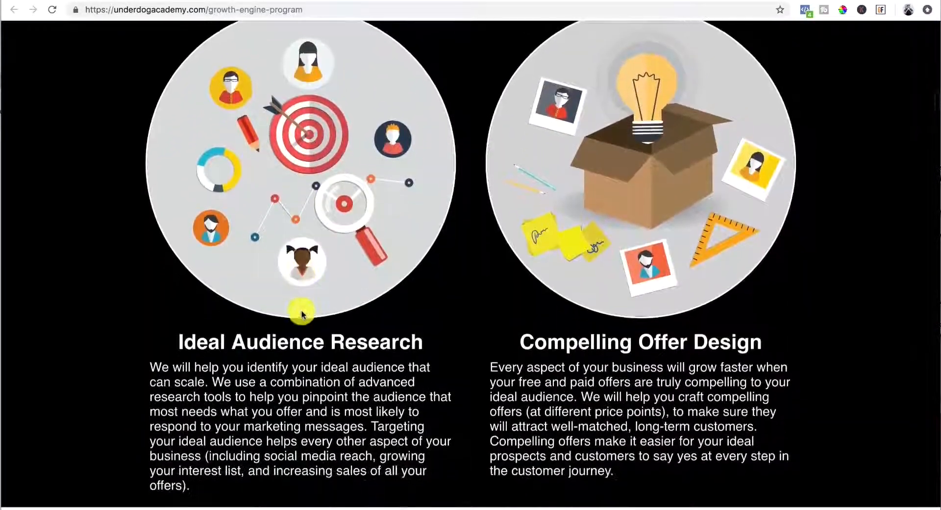
pyautogui.scroll(-20, 301, 314)
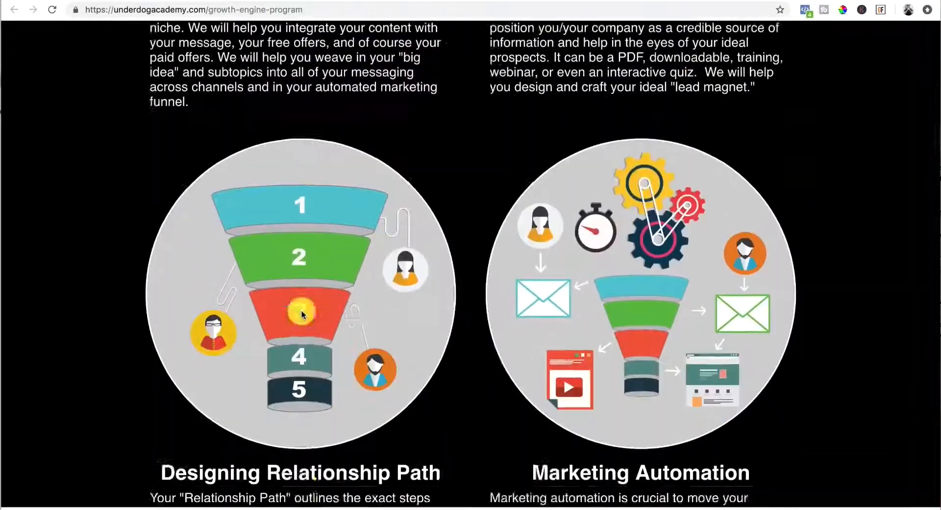
pyautogui.scroll(-5, 301, 314)
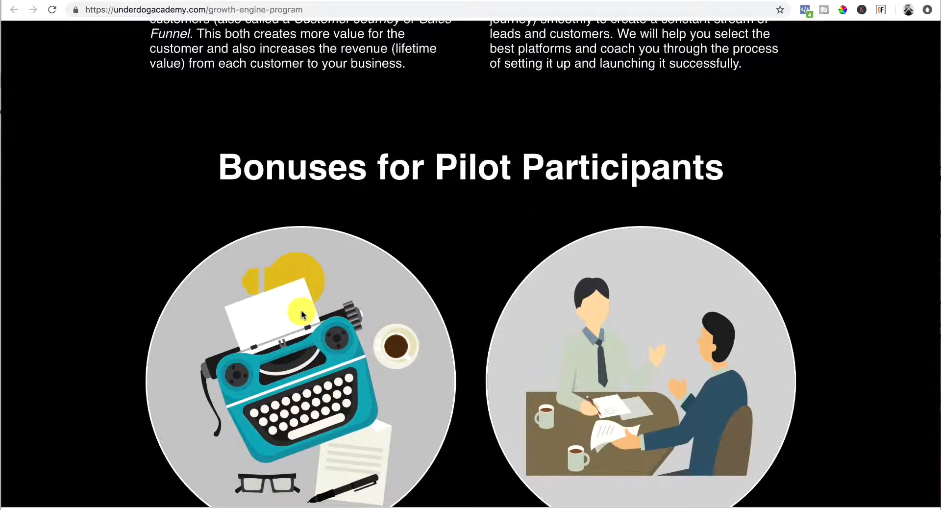
pyautogui.scroll(-3, 302, 314)
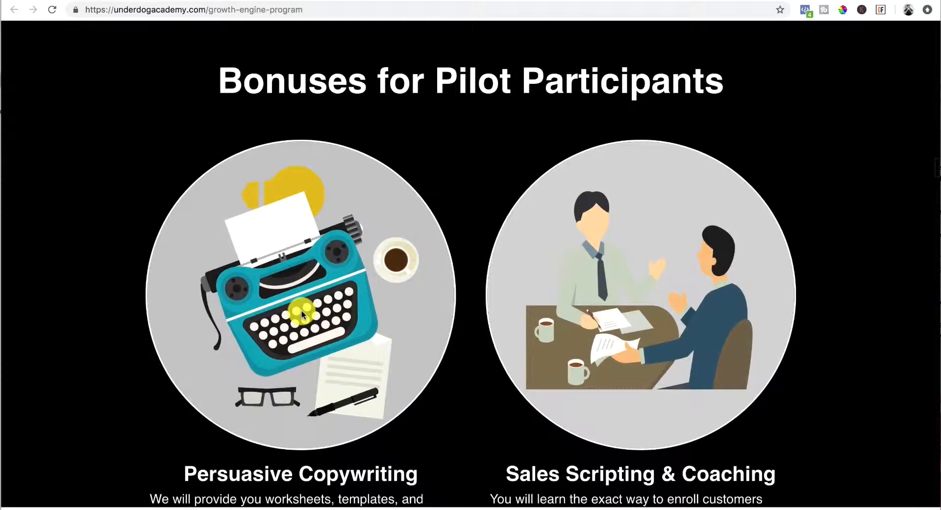
pyautogui.scroll(-15, 301, 310)
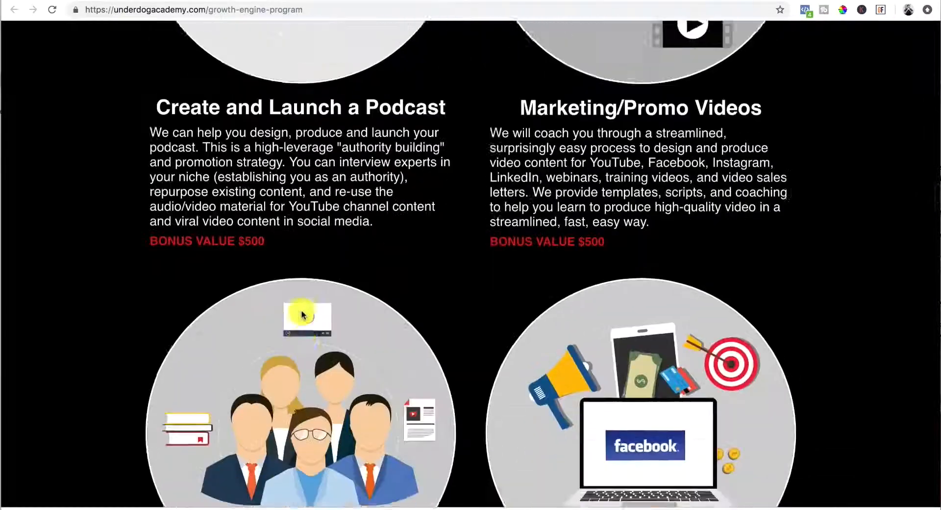
pyautogui.scroll(-14, 301, 314)
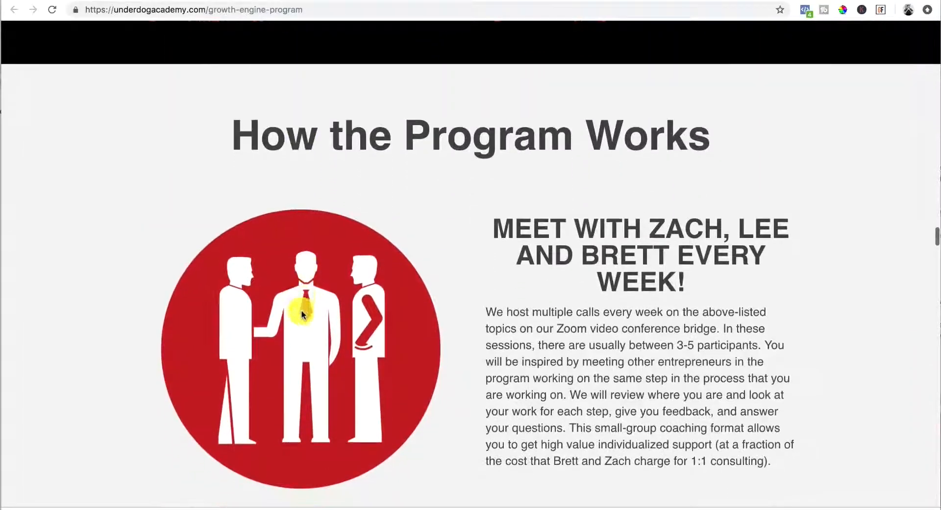
pyautogui.scroll(-2, 302, 314)
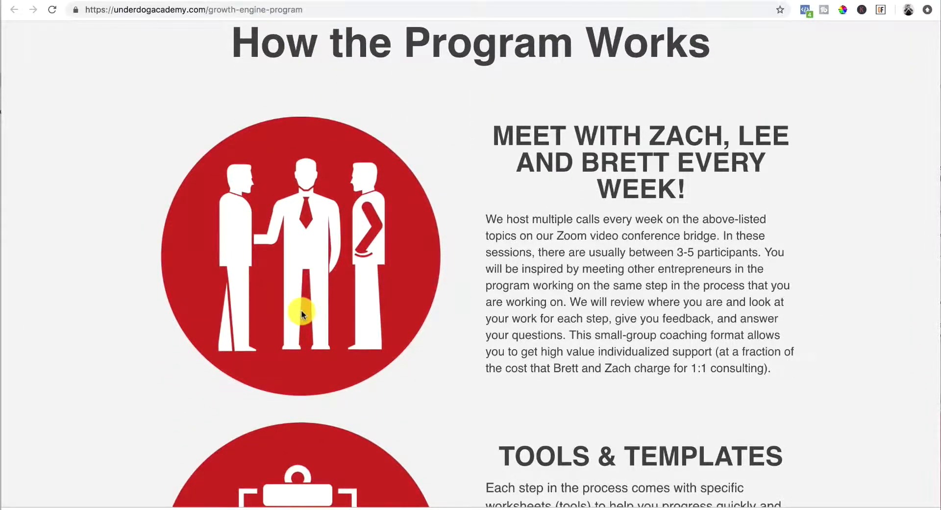
pyautogui.scroll(4, 302, 314)
pyautogui.scroll(-2, 302, 314)
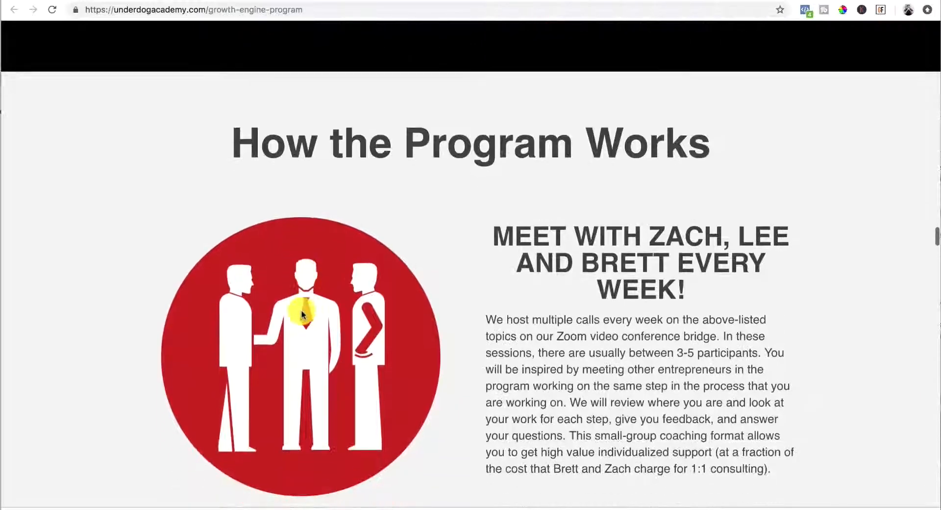
pyautogui.scroll(-1, 302, 314)
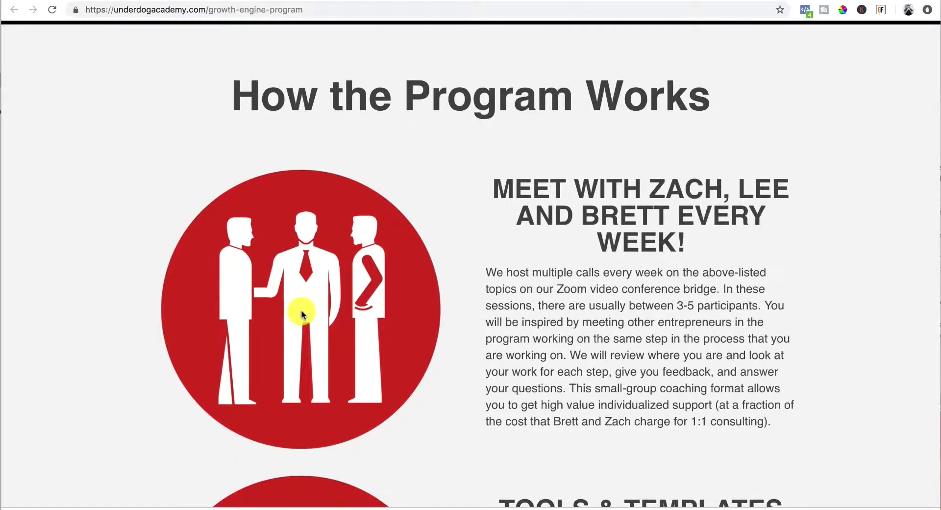
pyautogui.scroll(-1, 302, 314)
pyautogui.scroll(-1, 302, 315)
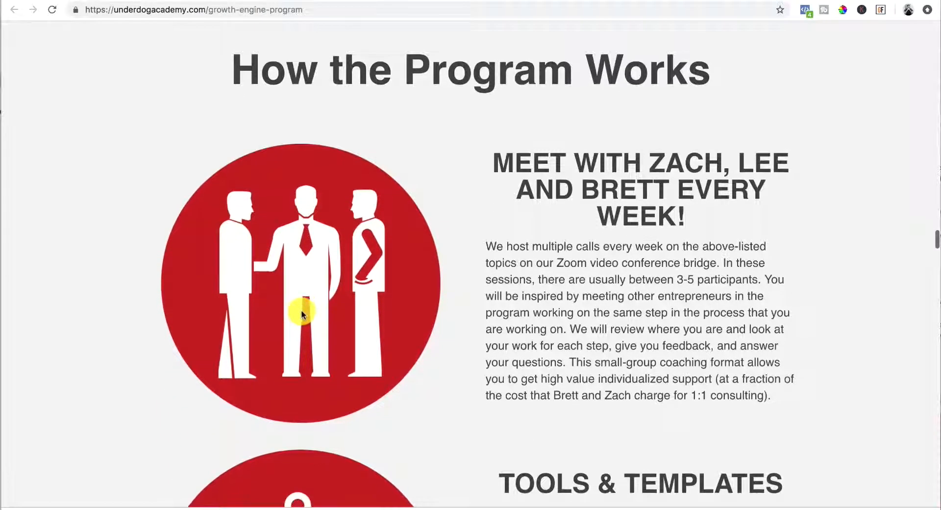
pyautogui.scroll(-10, 302, 314)
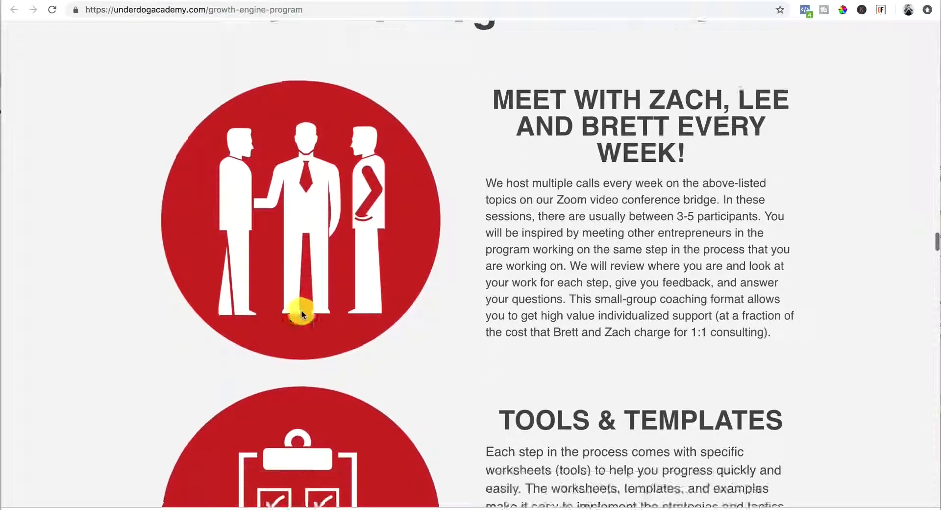
pyautogui.scroll(-6, 302, 315)
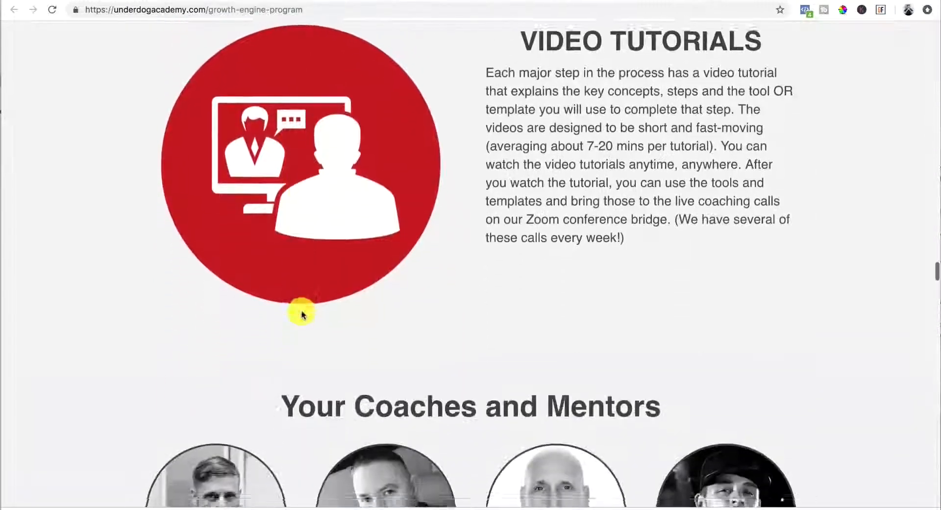
pyautogui.scroll(12, 302, 315)
pyautogui.scroll(-10, 302, 314)
pyautogui.scroll(-3, 301, 314)
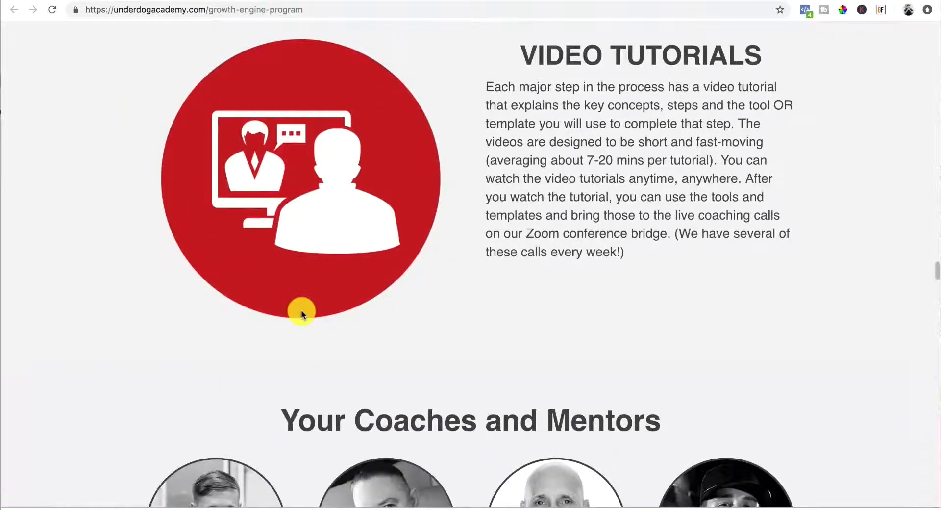
pyautogui.scroll(-2, 300, 314)
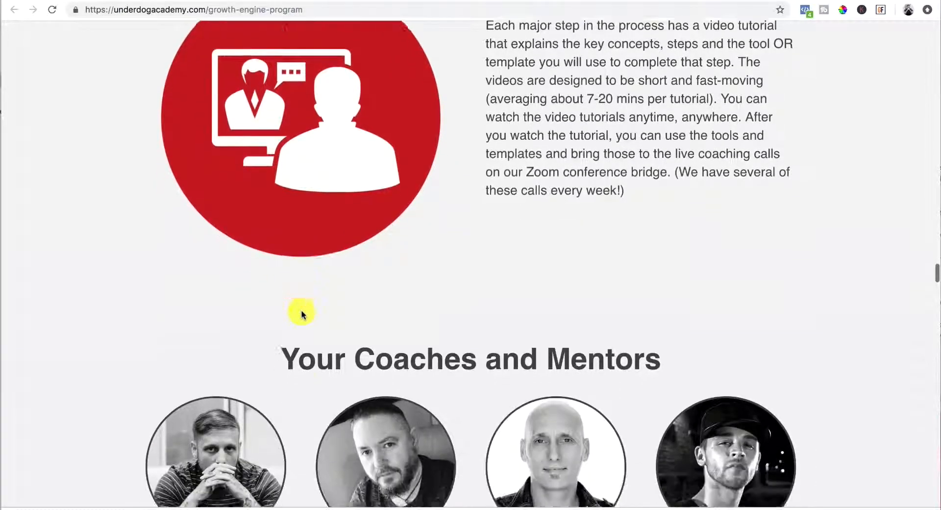
pyautogui.scroll(-6, 301, 314)
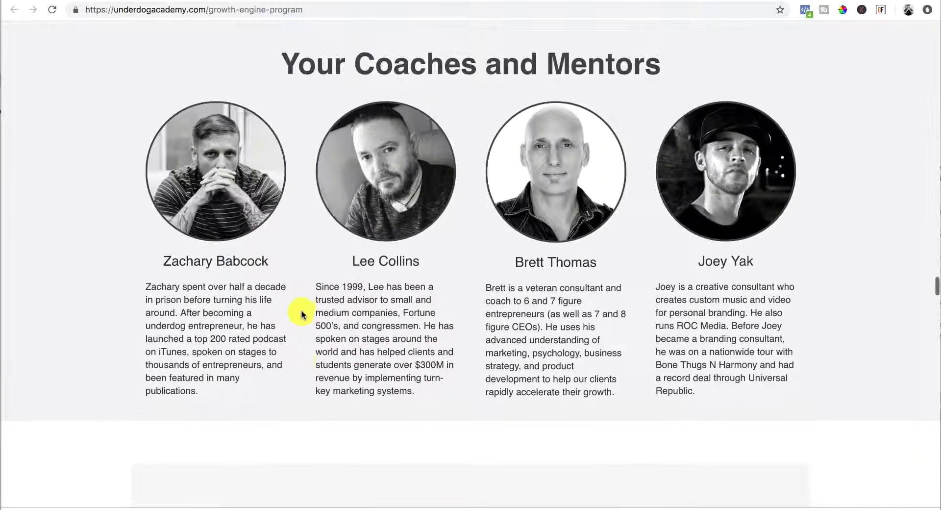
pyautogui.scroll(-2, 302, 313)
pyautogui.scroll(4, 300, 310)
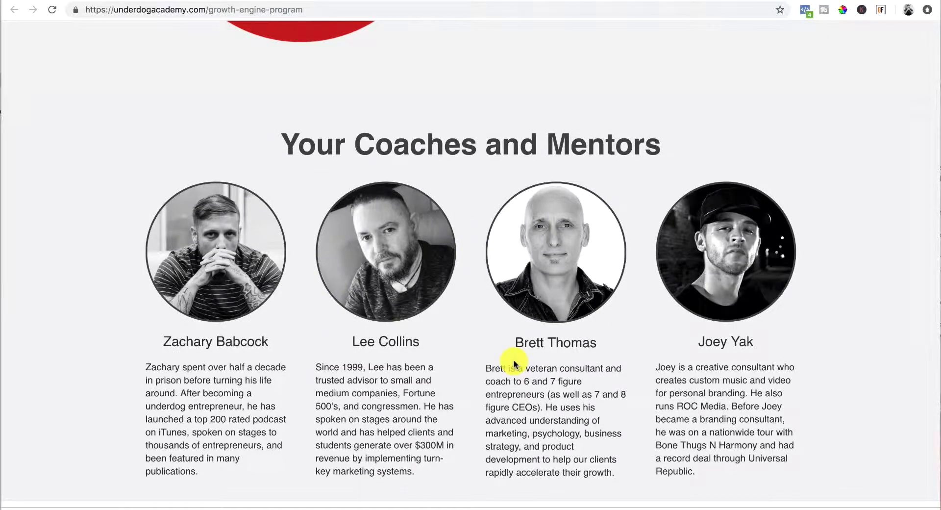
pyautogui.scroll(-11, 515, 363)
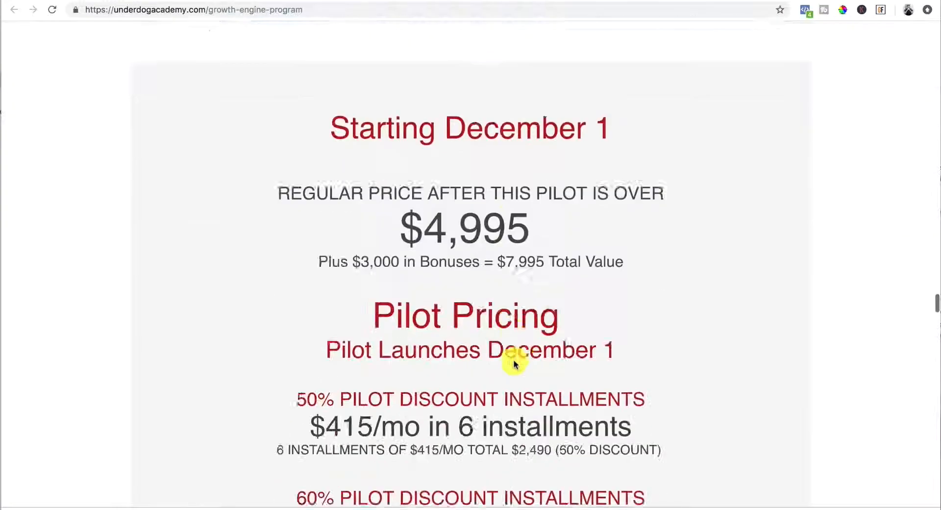
pyautogui.scroll(-4, 515, 364)
pyautogui.scroll(7, 514, 364)
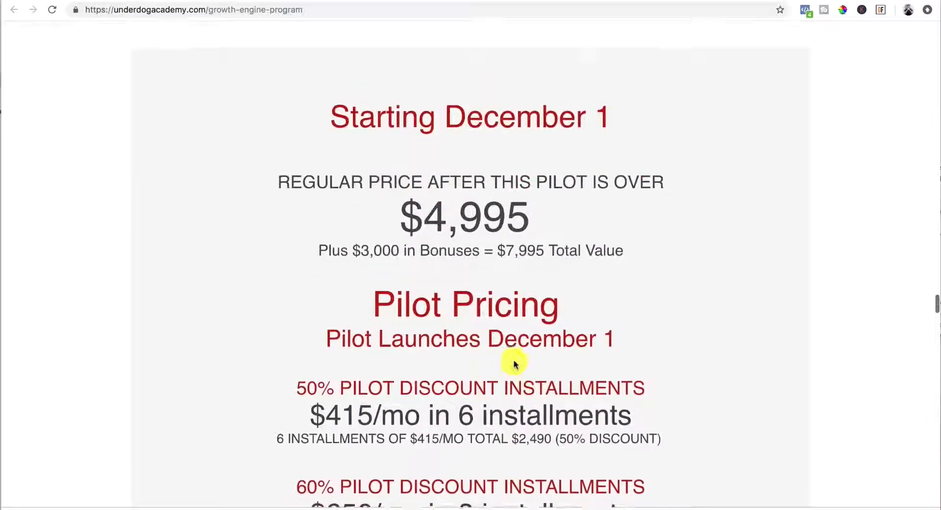
pyautogui.scroll(-2, 515, 364)
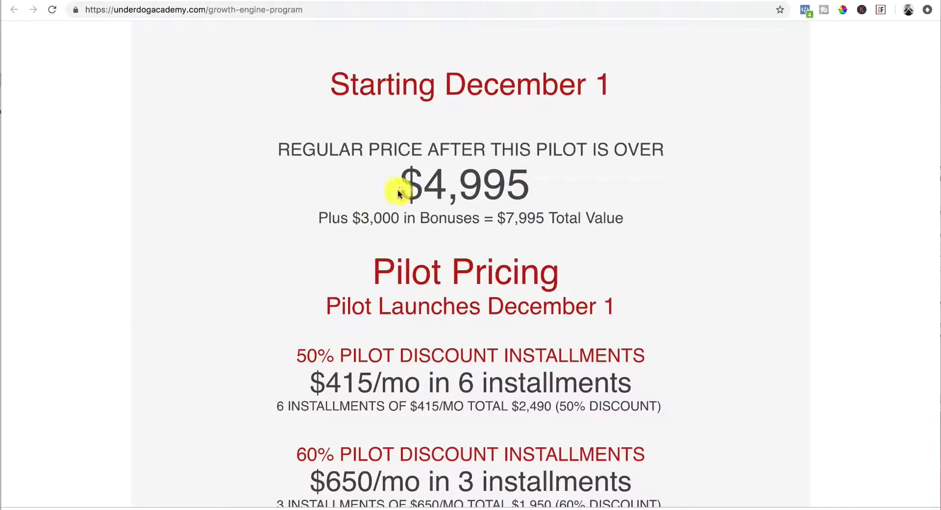
pyautogui.moveTo(400, 189); pyautogui.dragTo(548, 194)
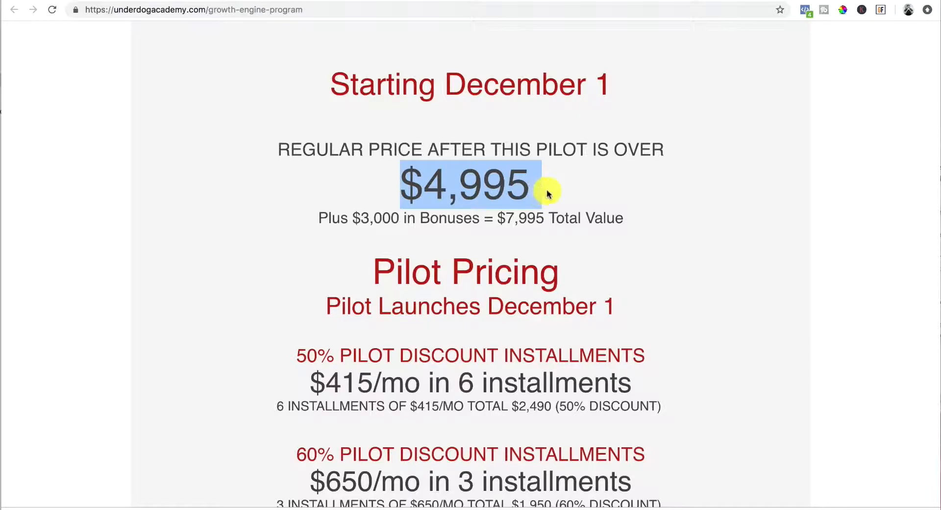
pyautogui.scroll(-1, 346, 327)
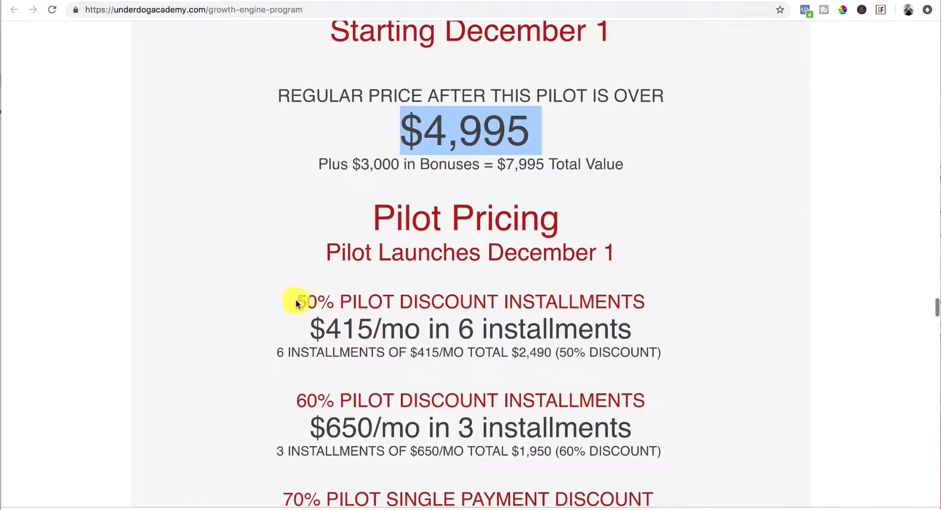
pyautogui.moveTo(314, 330); pyautogui.dragTo(561, 333)
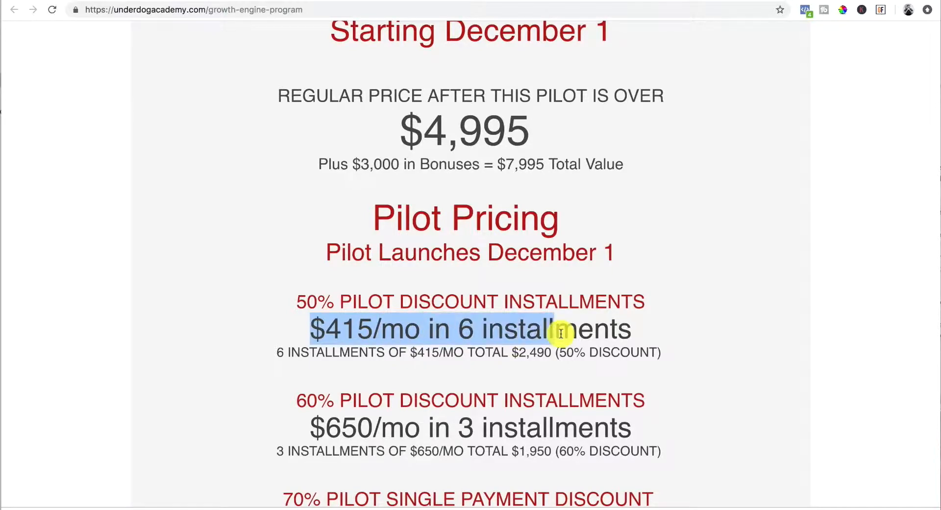
pyautogui.scroll(-3, 301, 308)
pyautogui.moveTo(325, 273); pyautogui.dragTo(594, 273)
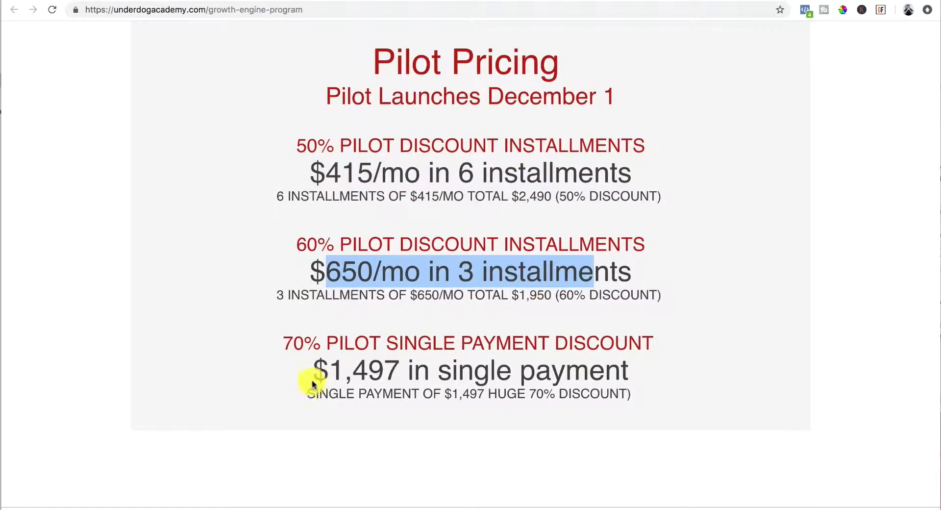
pyautogui.moveTo(314, 371); pyautogui.dragTo(615, 370)
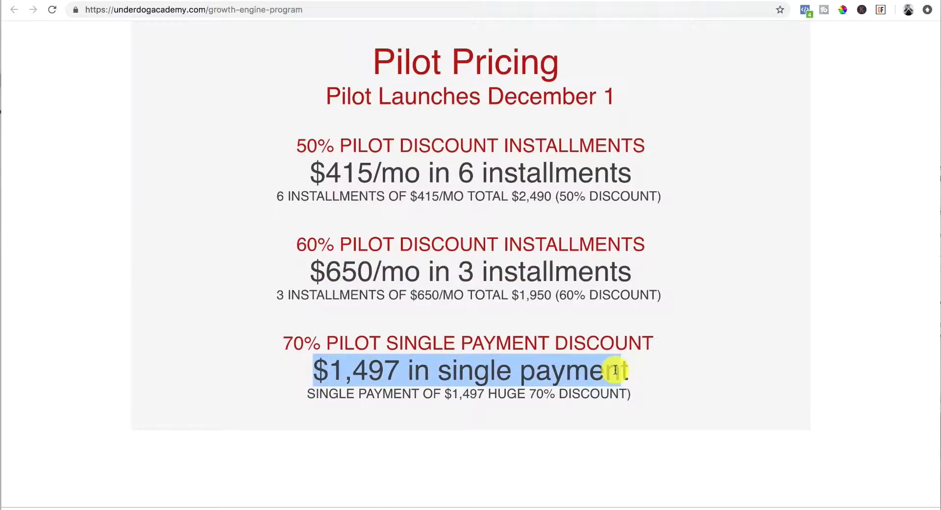
pyautogui.scroll(2, 360, 310)
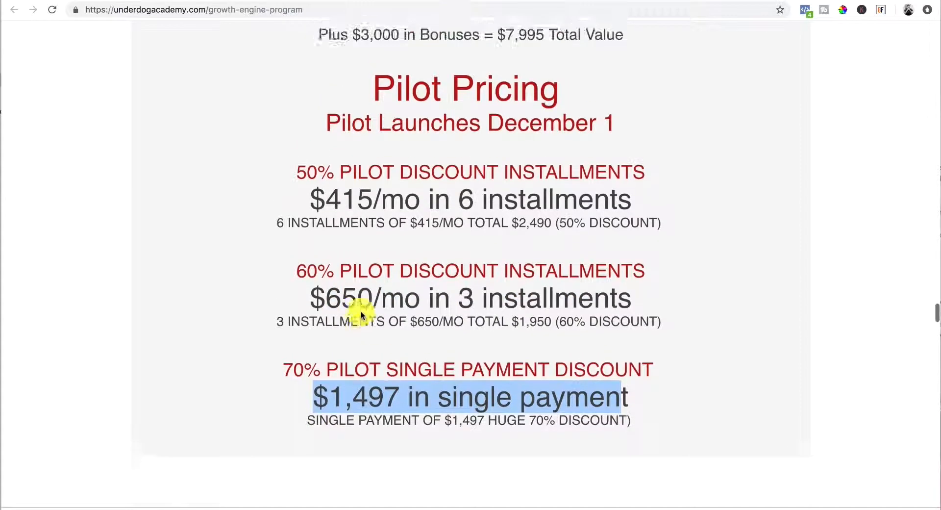
pyautogui.scroll(-7, 360, 314)
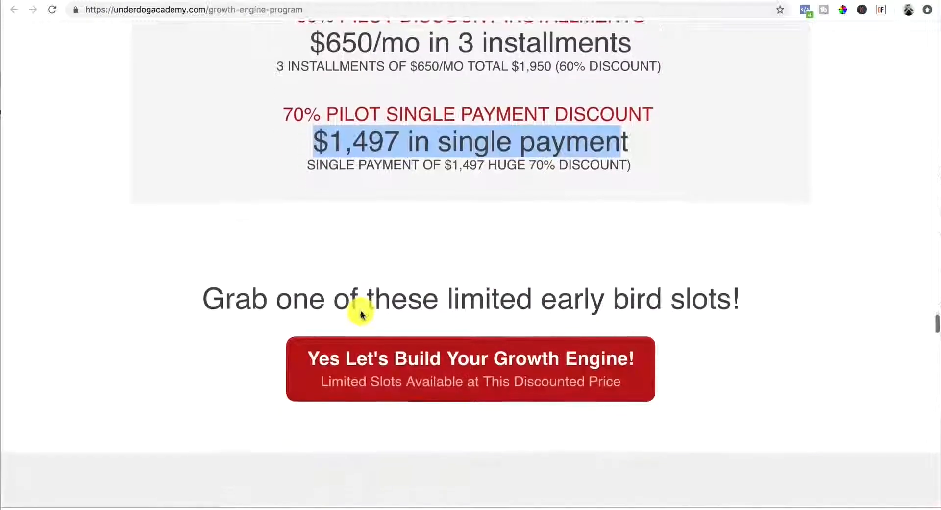
# Finish reviewing the underdogacademy sales page and return to the ClickFunnels All Funnels list
pyautogui.scroll(10, 360, 314)
pyautogui.scroll(-2, 360, 313)
pyautogui.scroll(-3, 361, 314)
pyautogui.scroll(3, 361, 314)
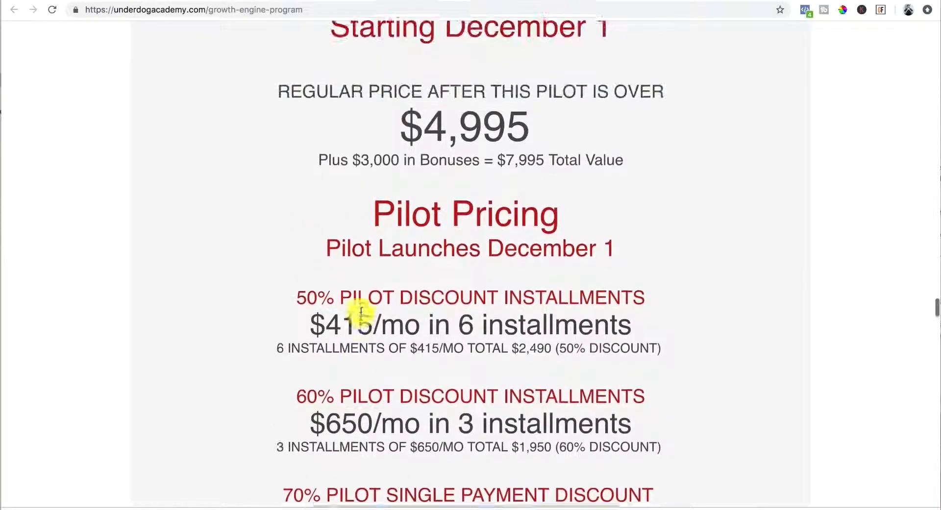
pyautogui.scroll(20, 360, 314)
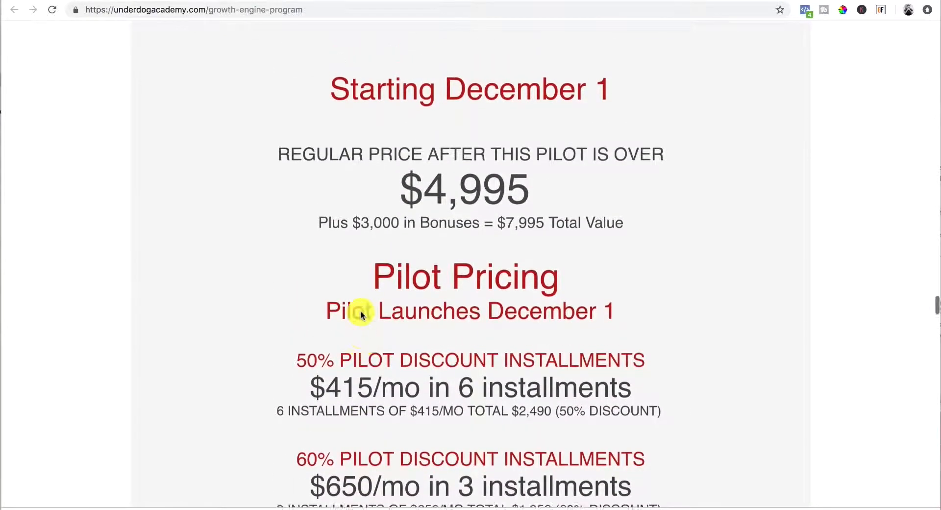
pyautogui.scroll(15, 361, 314)
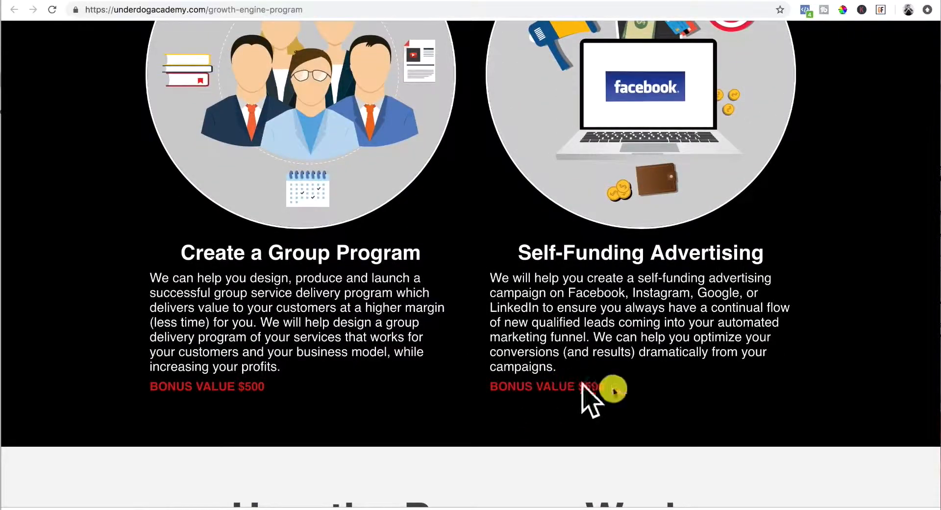
pyautogui.scroll(-10, 590, 386)
pyautogui.scroll(-20, 589, 389)
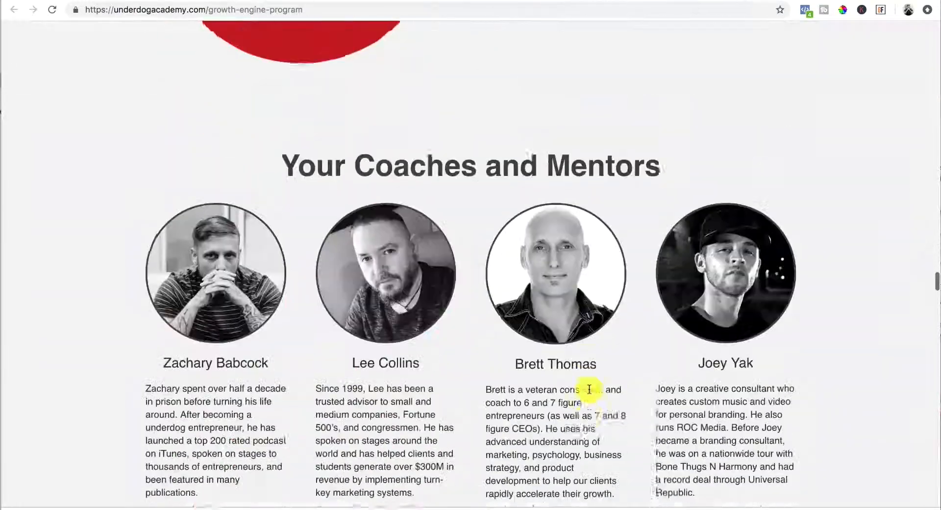
pyautogui.scroll(-1, 590, 392)
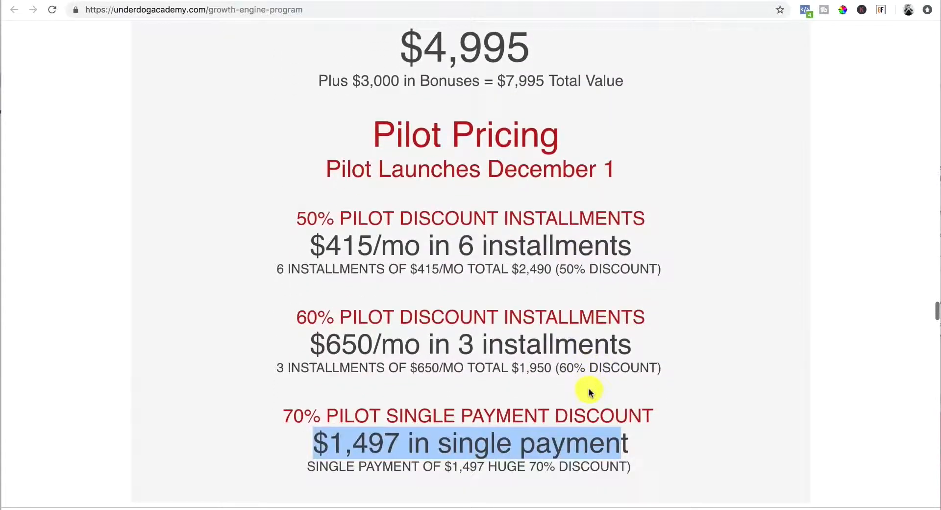
pyautogui.scroll(-5, 590, 392)
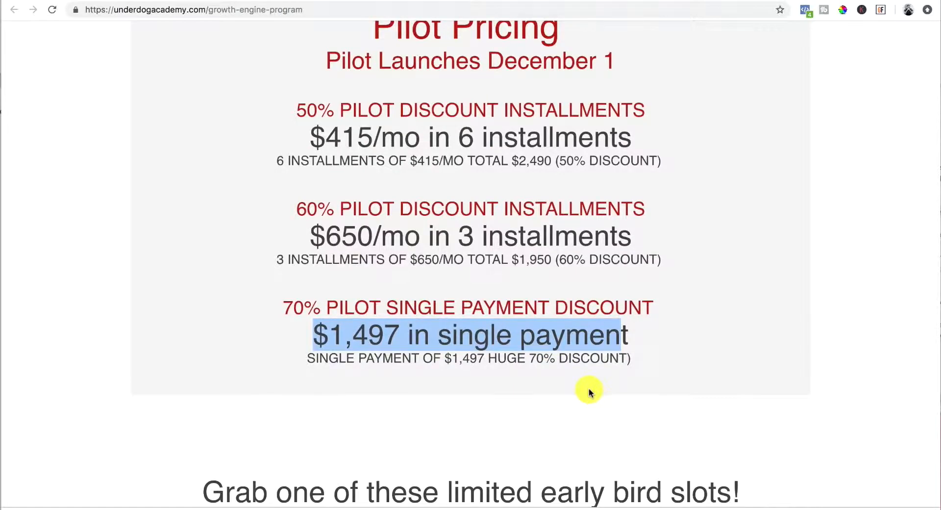
pyautogui.scroll(-2, 590, 392)
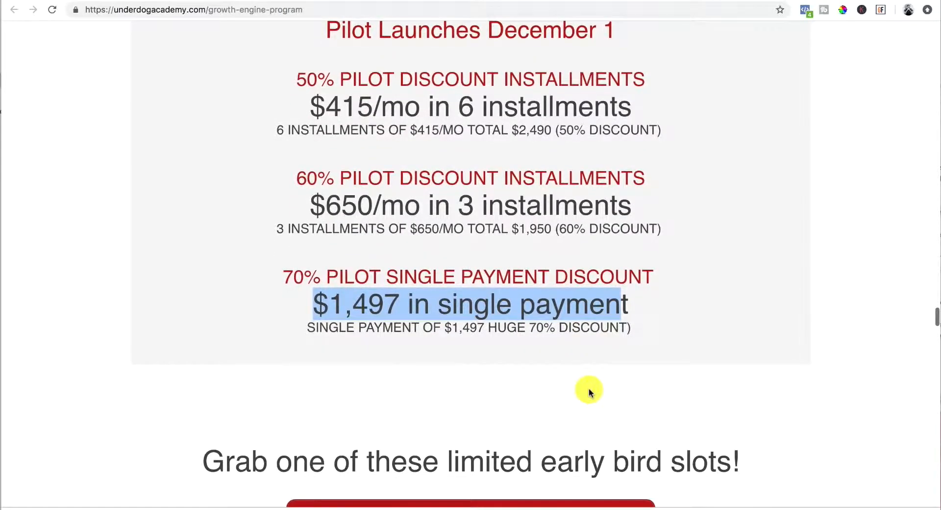
pyautogui.scroll(-10, 589, 392)
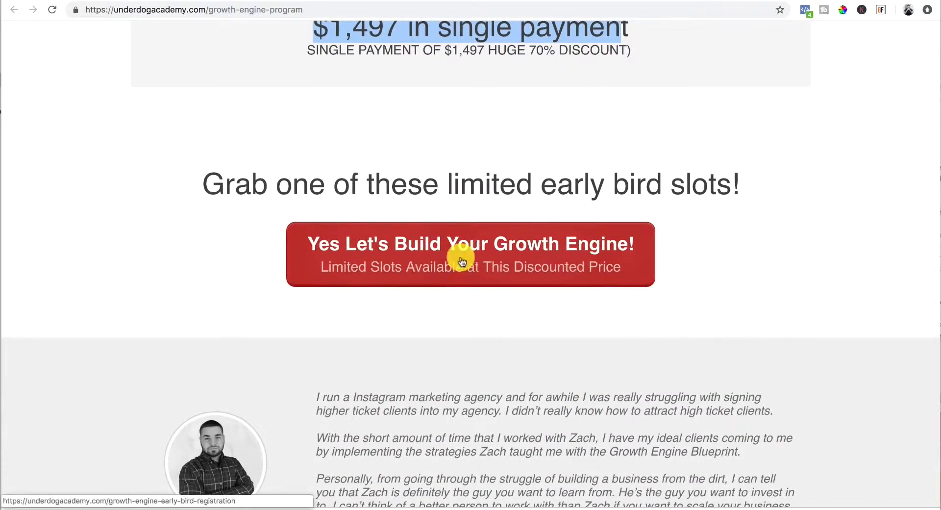
pyautogui.scroll(-9, 418, 272)
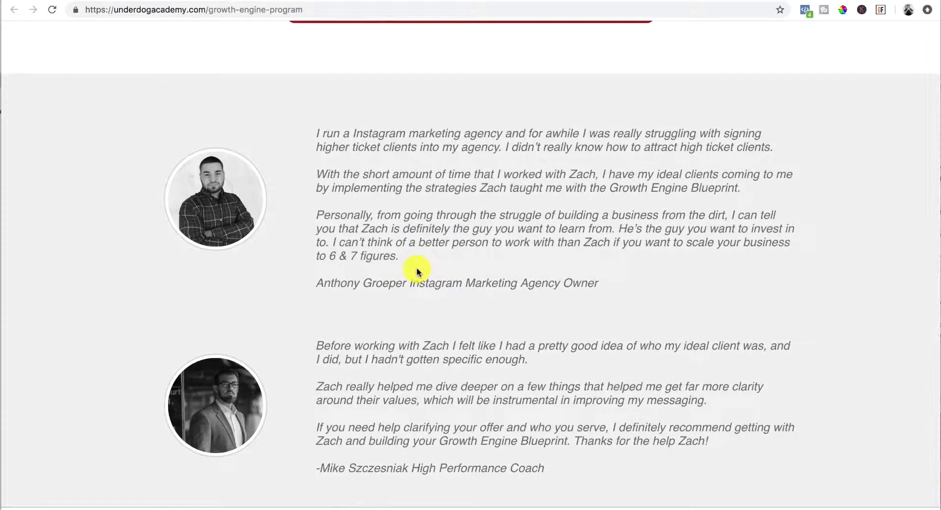
pyautogui.scroll(-1, 417, 267)
pyautogui.scroll(-20, 416, 271)
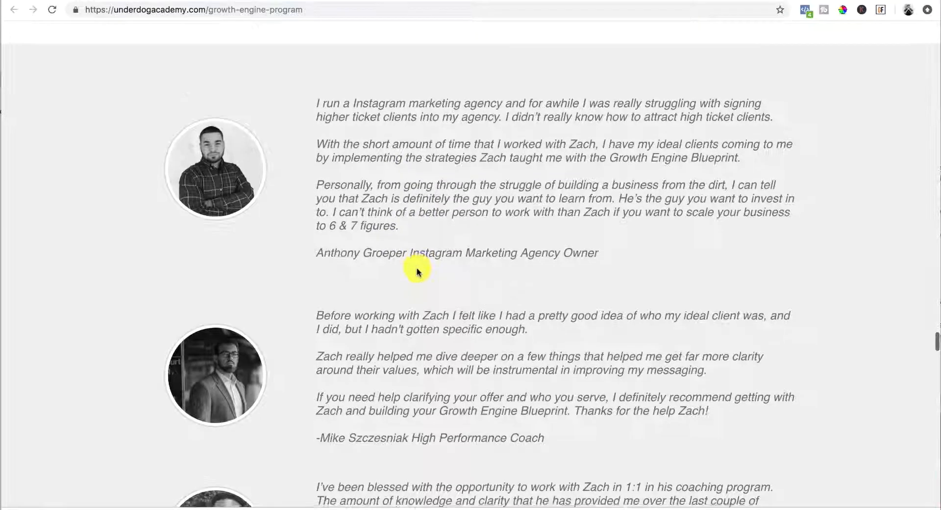
pyautogui.scroll(-20, 417, 271)
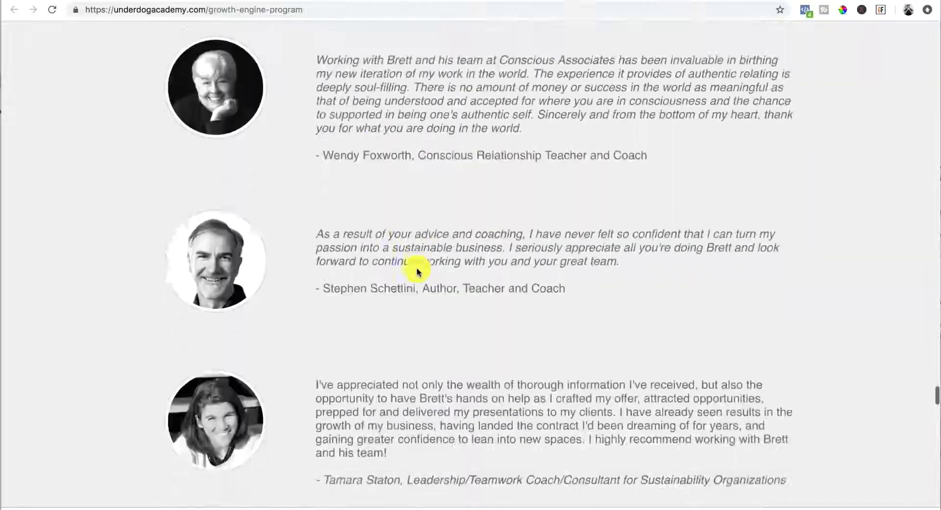
pyautogui.scroll(20, 416, 272)
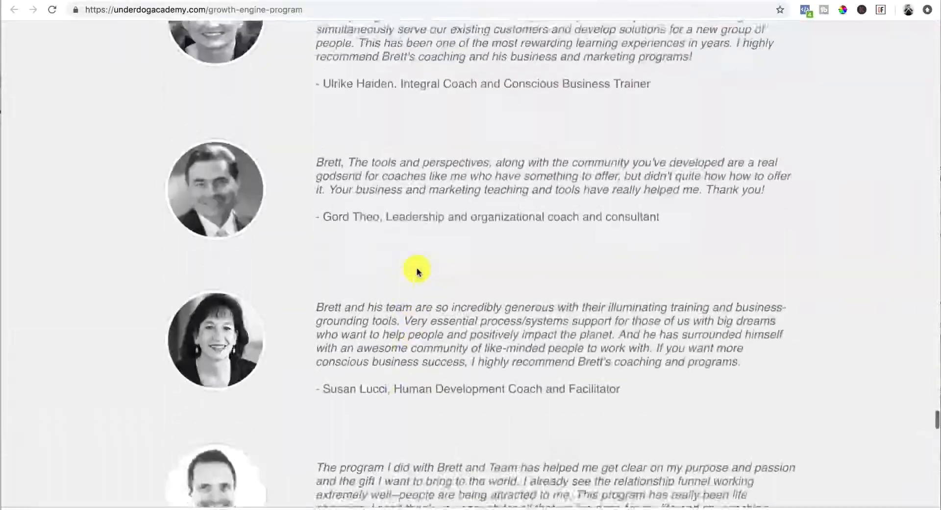
pyautogui.scroll(15, 417, 269)
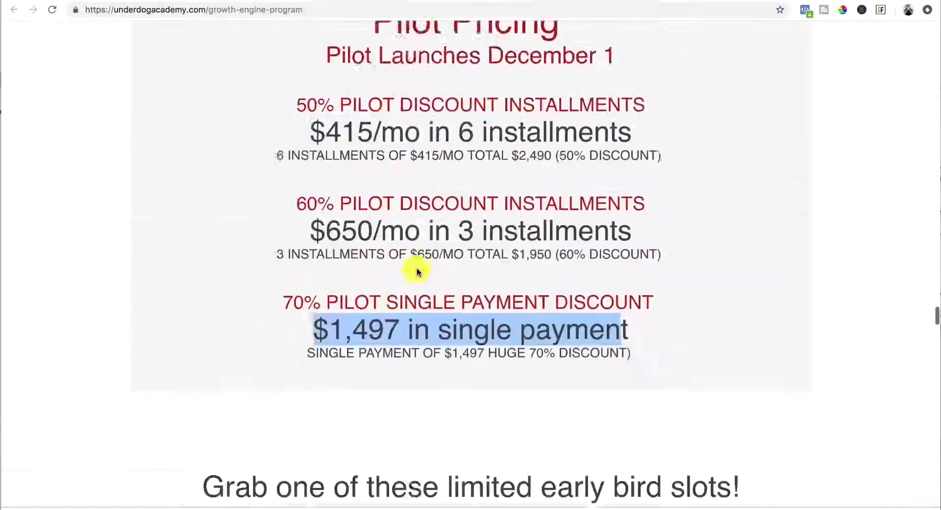
pyautogui.scroll(-20, 417, 269)
pyautogui.scroll(-20, 417, 271)
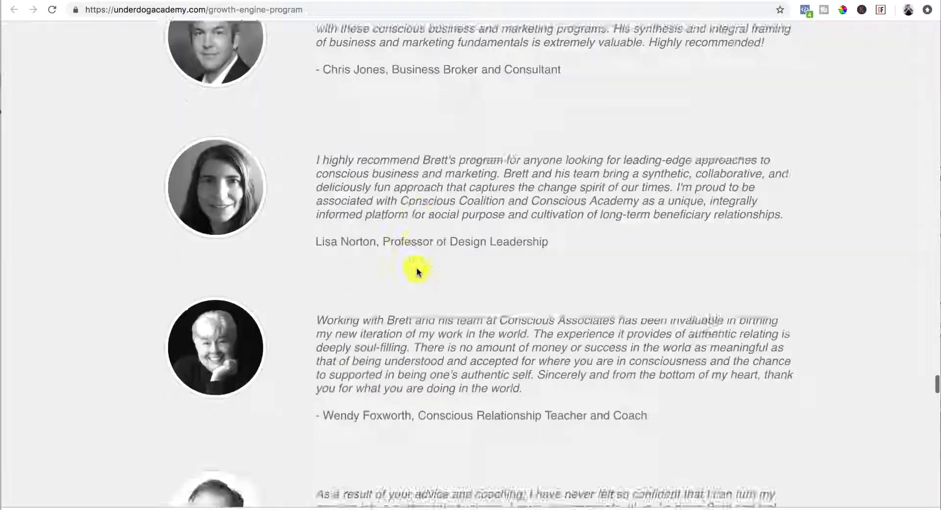
pyautogui.scroll(-5, 417, 272)
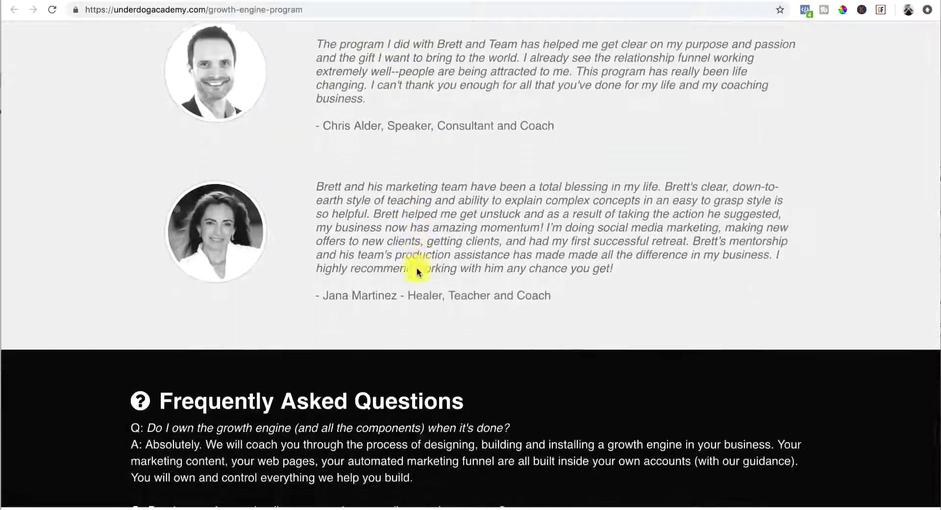
pyautogui.scroll(-3, 417, 269)
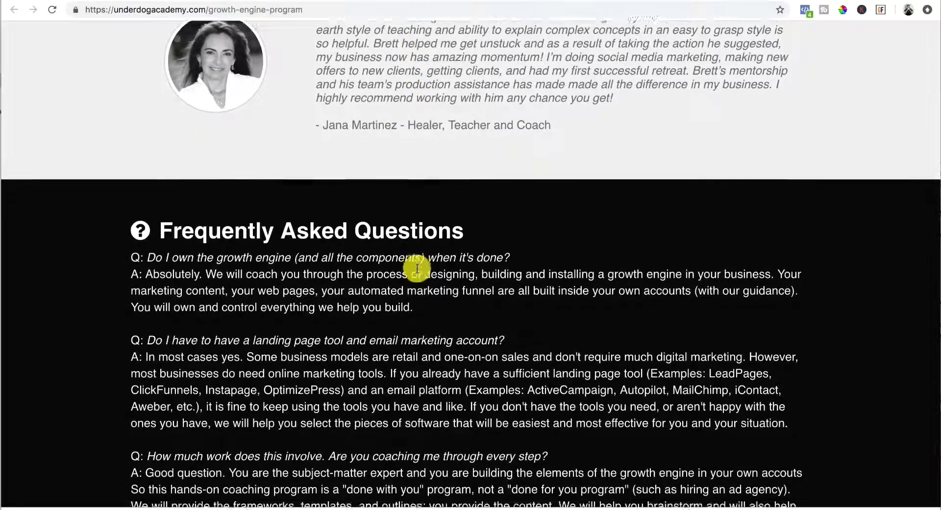
pyautogui.scroll(3, 414, 211)
pyautogui.scroll(1, 183, 203)
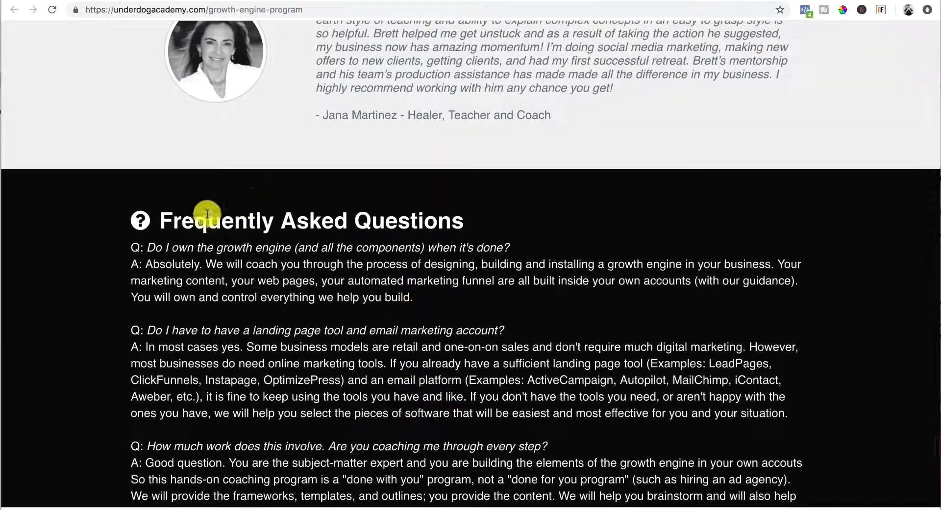
pyautogui.scroll(-15, 358, 343)
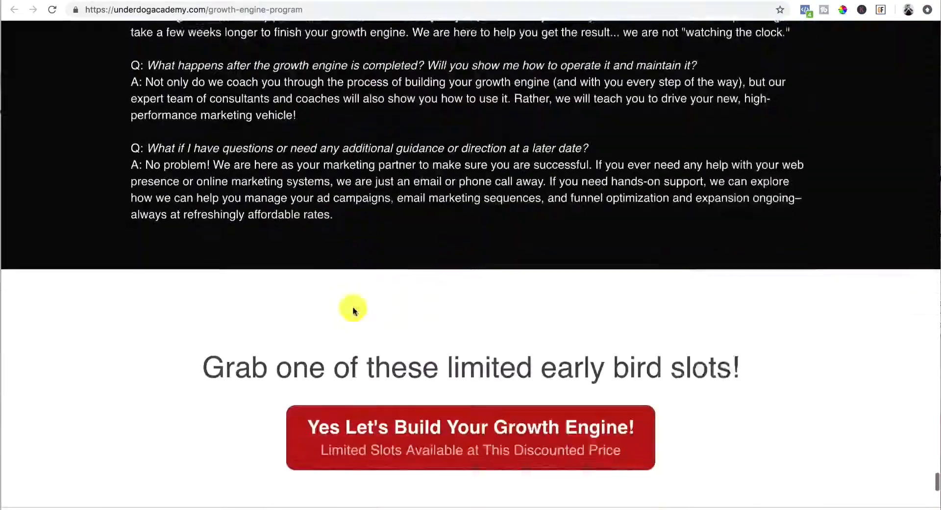
pyautogui.scroll(4, 353, 309)
pyautogui.scroll(15, 353, 308)
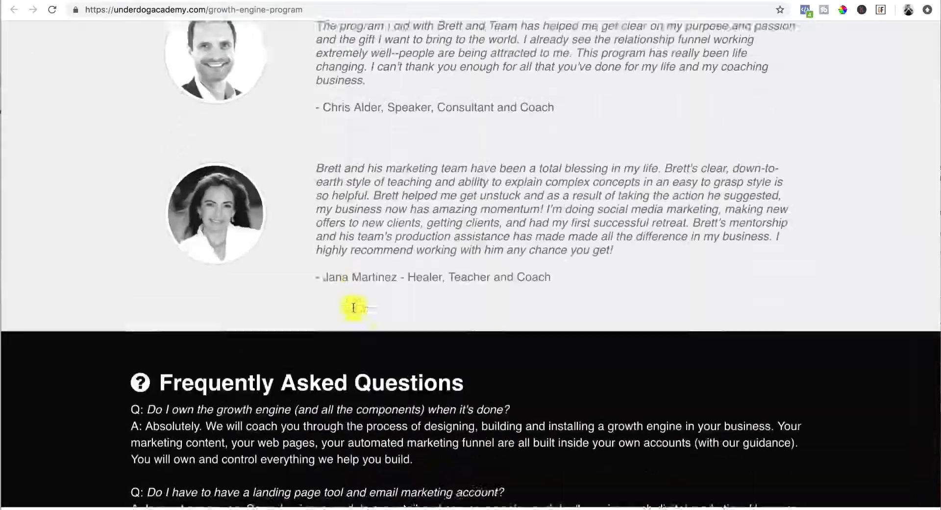
pyautogui.scroll(-15, 353, 307)
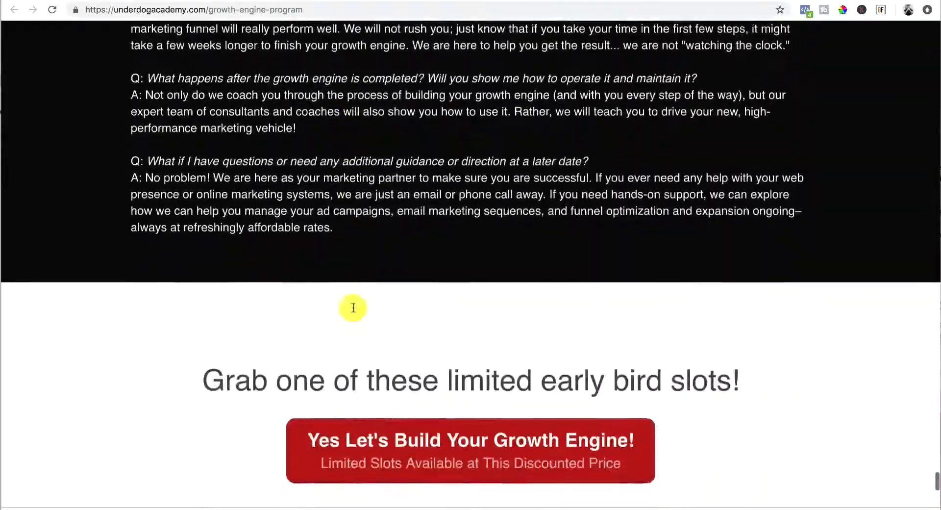
pyautogui.scroll(-5, 353, 307)
pyautogui.scroll(15, 353, 309)
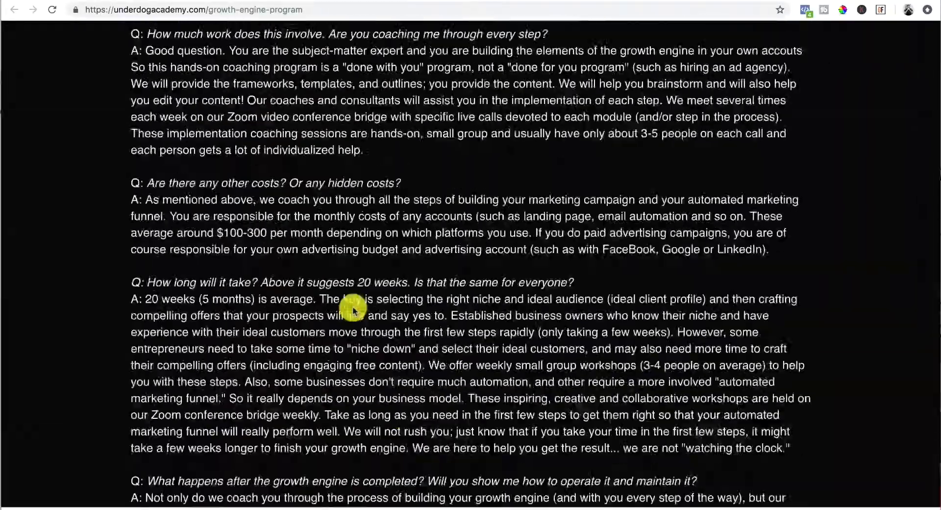
pyautogui.scroll(20, 353, 309)
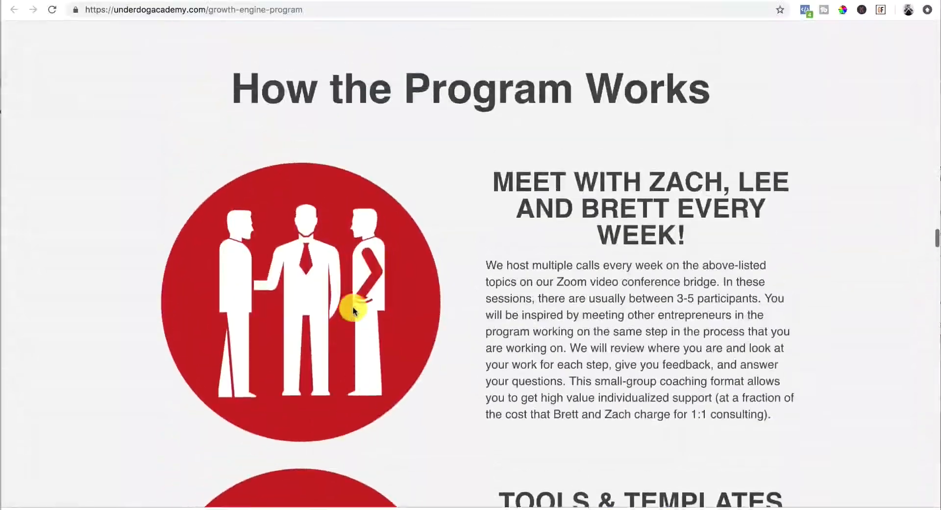
pyautogui.scroll(8, 353, 309)
pyautogui.scroll(3, 611, 23)
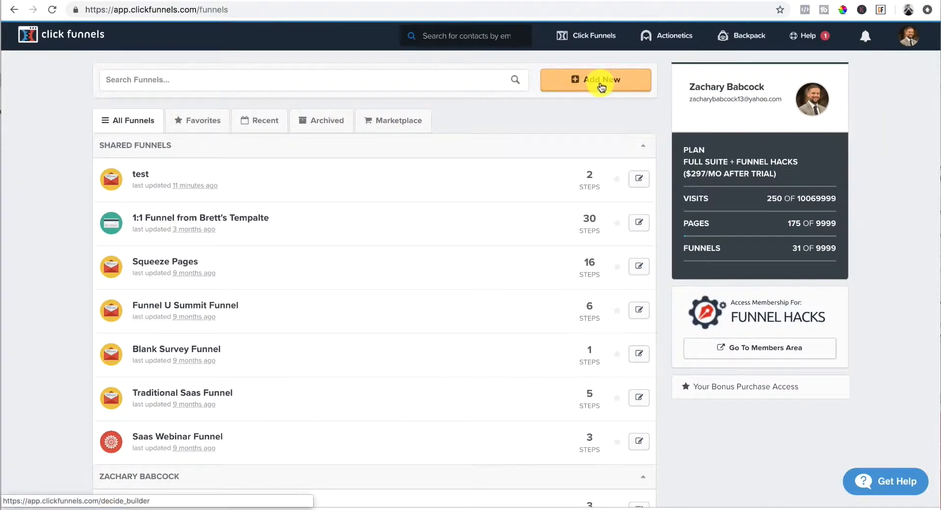
# Choose Build Funnel from the Click Funnels menu and start the Cookbook
pyautogui.moveTo(595, 43)
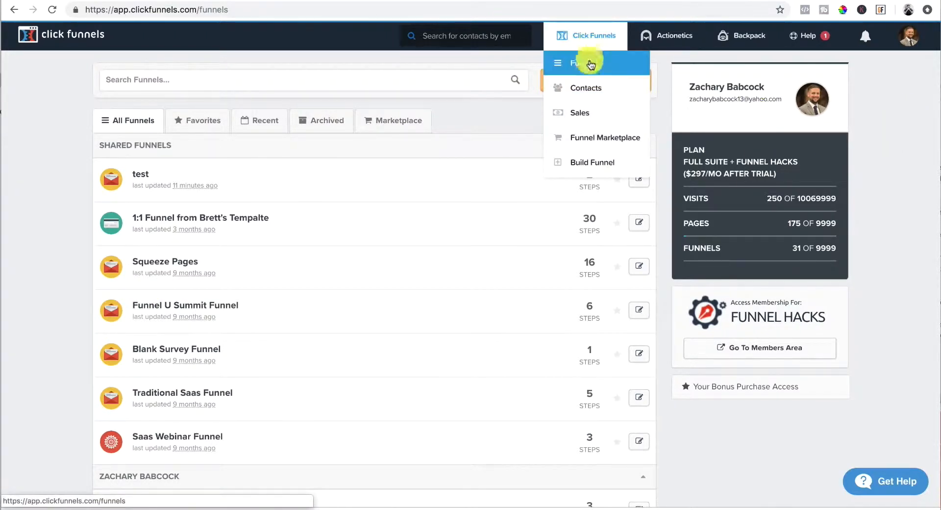
pyautogui.click(593, 168)
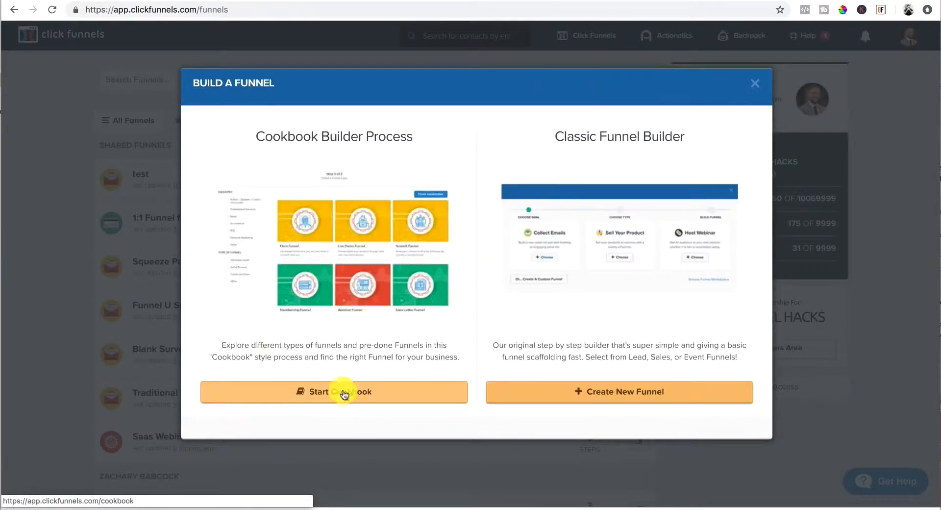
pyautogui.click(341, 392)
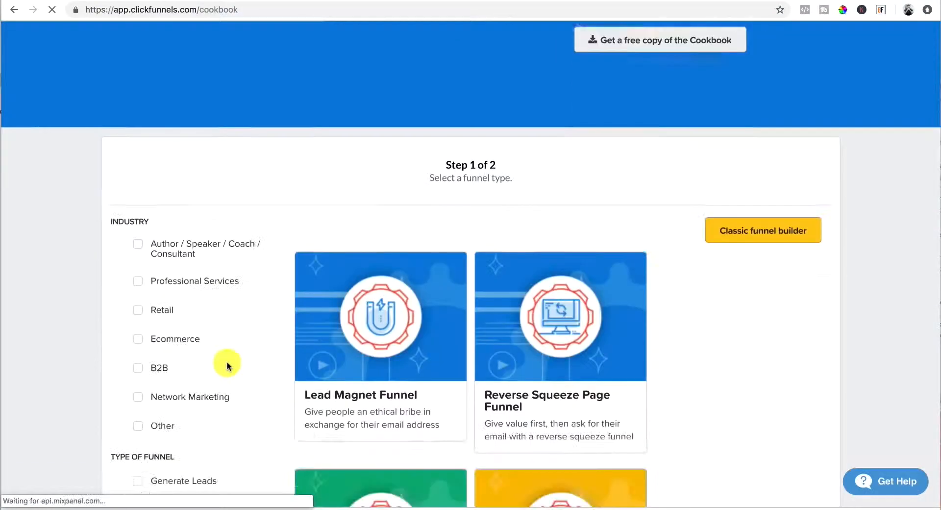
# Filter the cookbook to Author / Speaker / Coach / Consultant funnels that Sell A Product
pyautogui.scroll(-5, 226, 365)
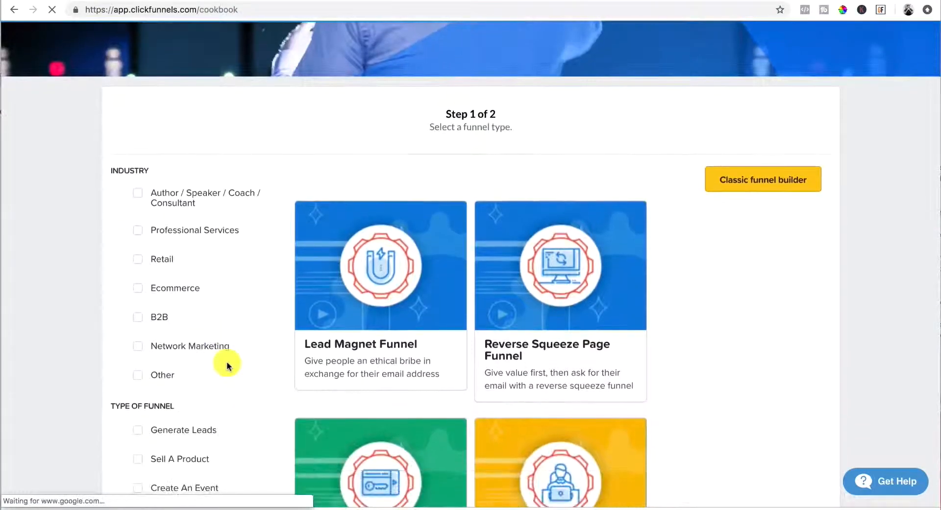
pyautogui.click(139, 196)
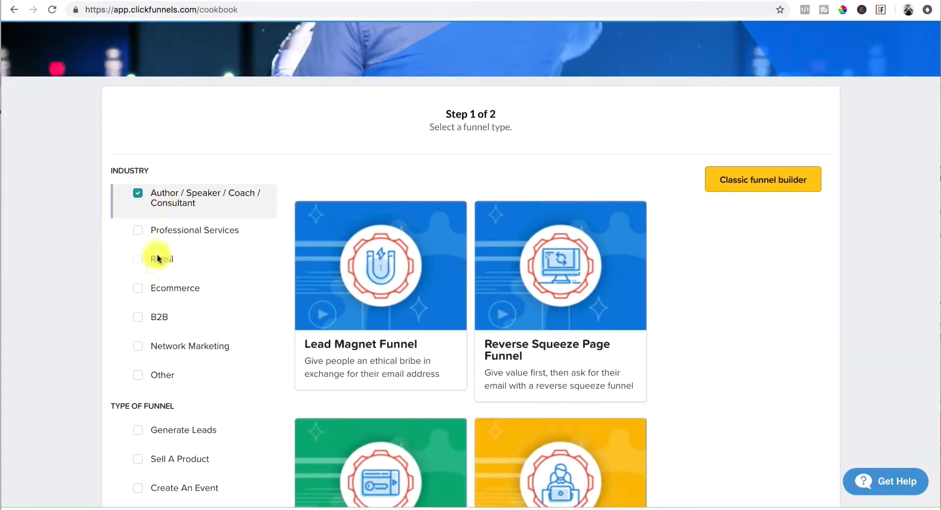
pyautogui.scroll(-5, 167, 299)
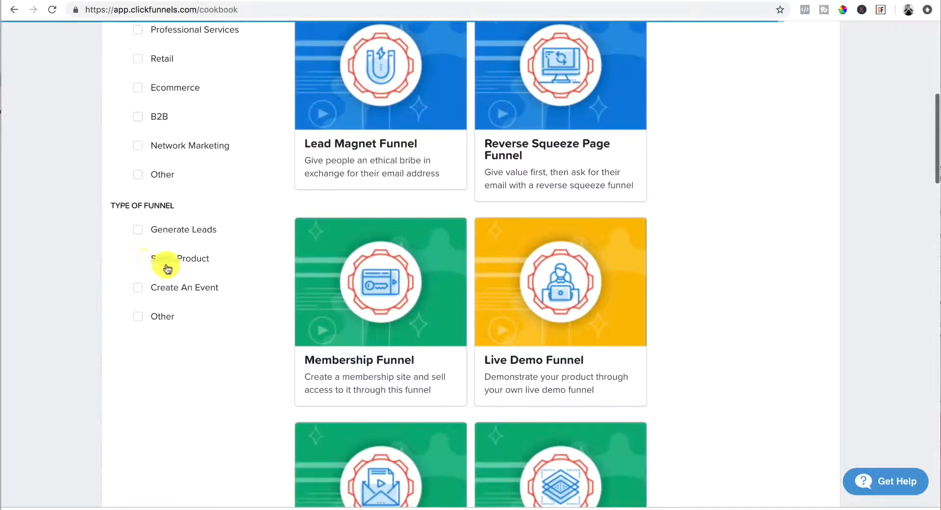
pyautogui.click(137, 260)
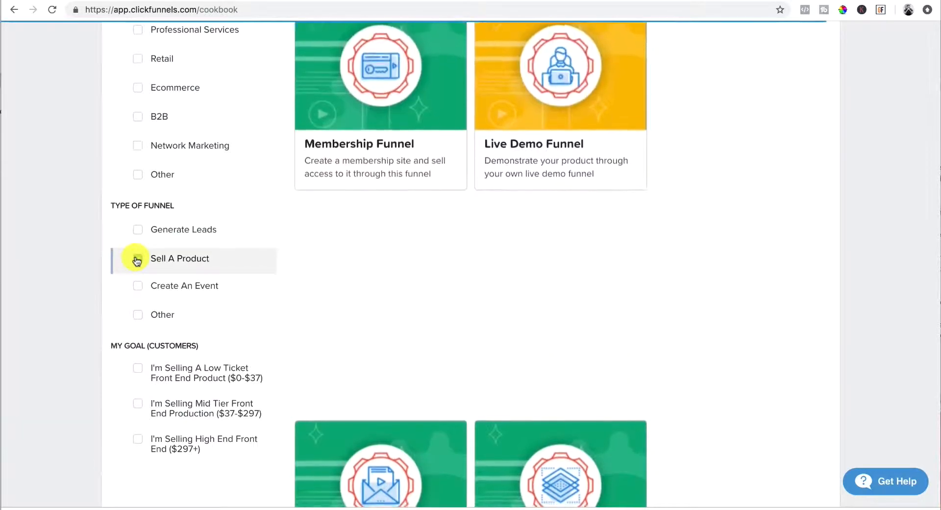
pyautogui.scroll(2, 490, 255)
pyautogui.scroll(3, 490, 254)
pyautogui.scroll(-8, 490, 254)
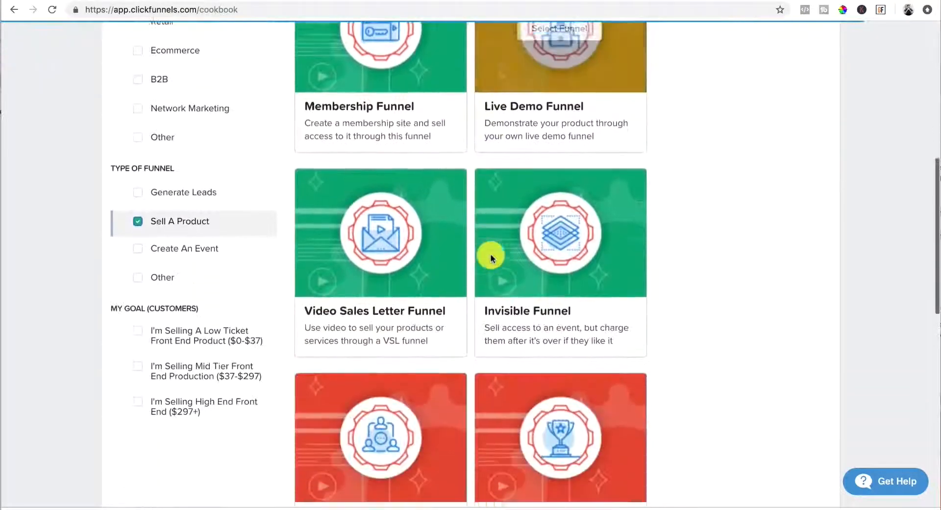
pyautogui.scroll(-1, 490, 254)
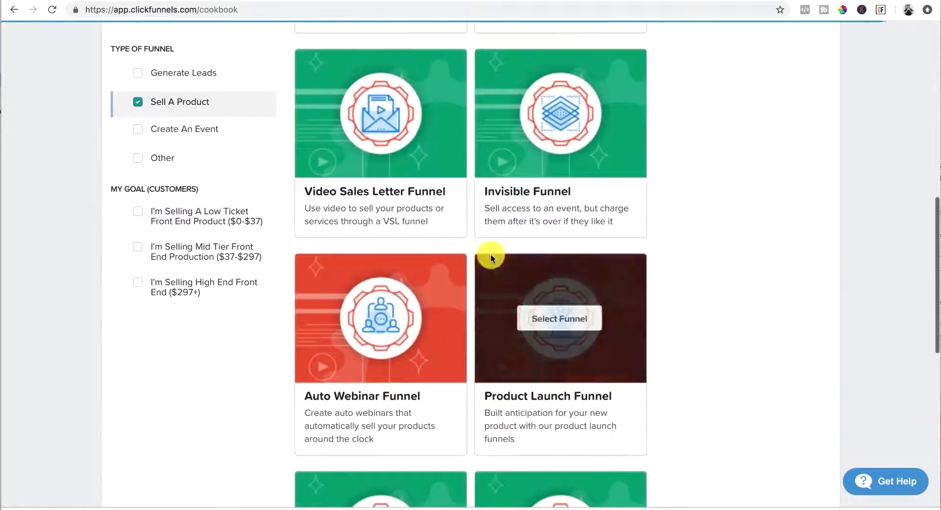
pyautogui.scroll(1, 490, 254)
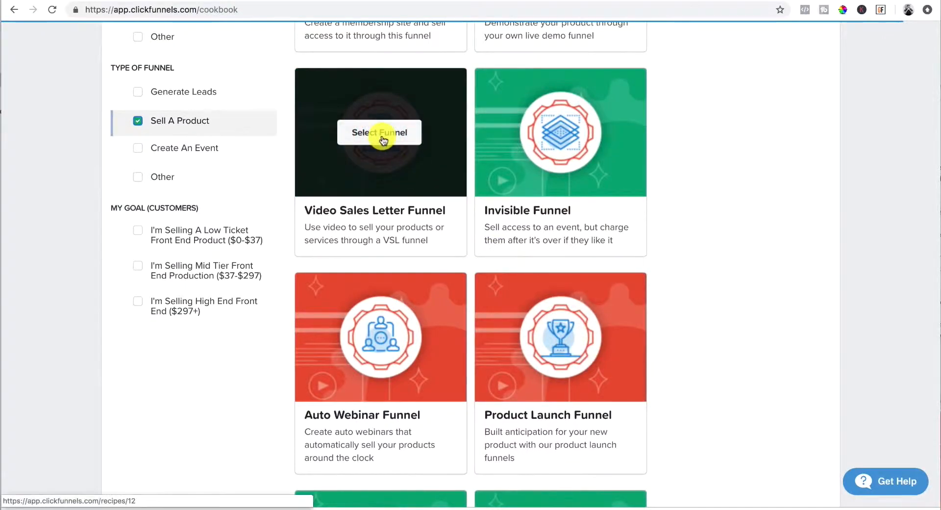
# Select the Video Sales Letter Funnel and scroll to its free templates
pyautogui.click(376, 138)
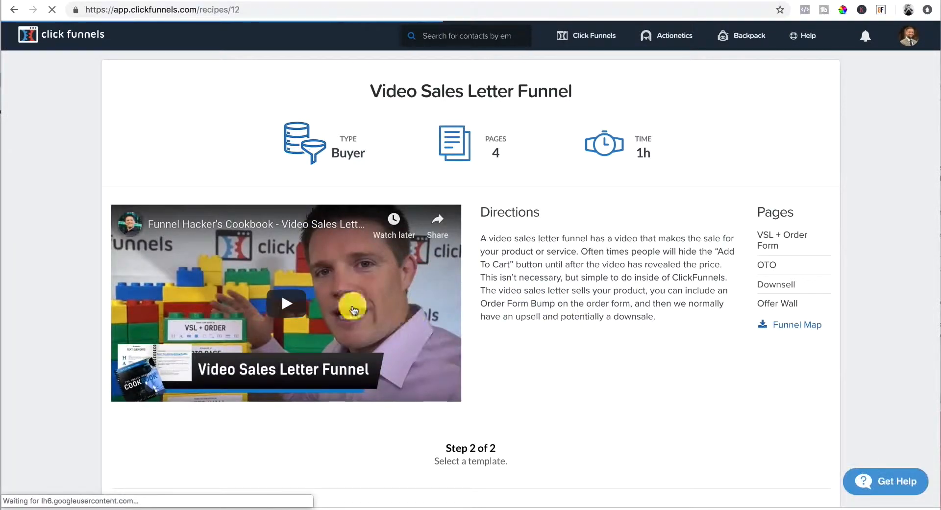
pyautogui.scroll(-14, 532, 292)
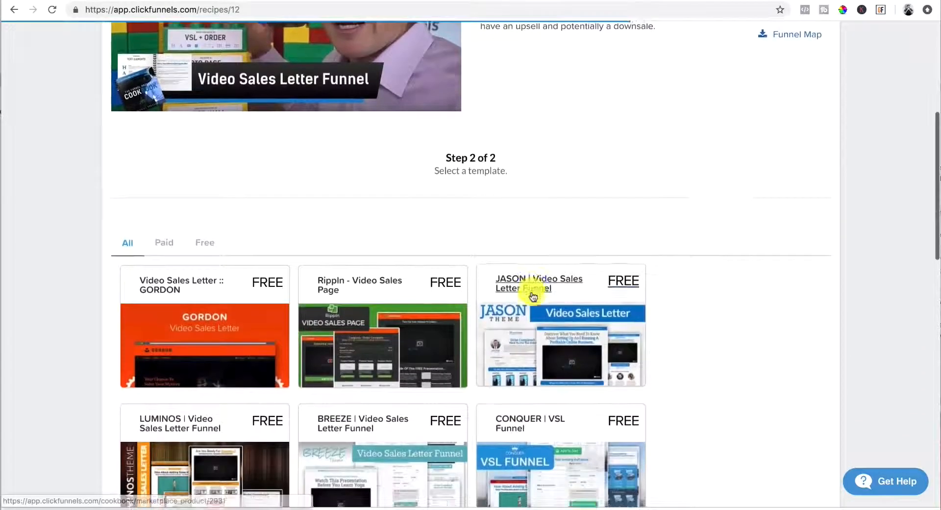
pyautogui.scroll(6, 533, 294)
pyautogui.scroll(-3, 532, 294)
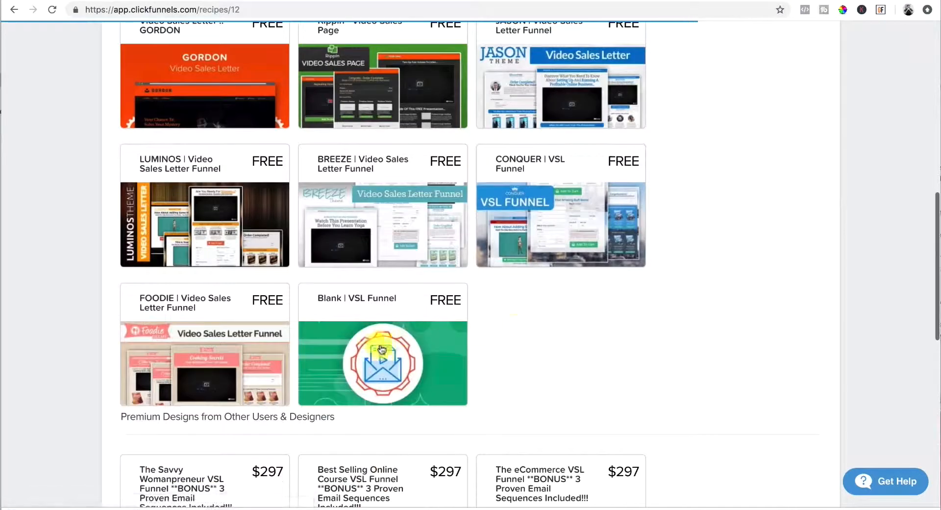
# Get the free Blank | VSL Funnel template and open its Settings
pyautogui.click(351, 301)
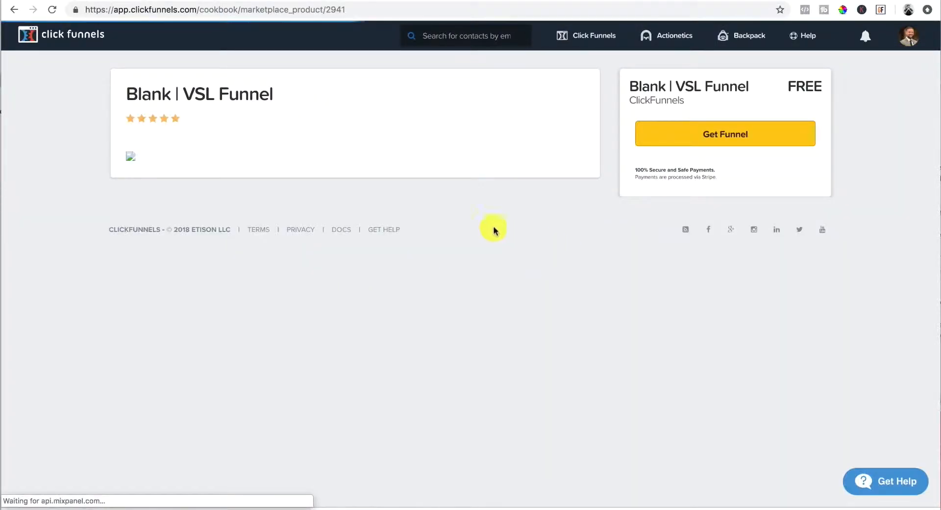
pyautogui.click(749, 142)
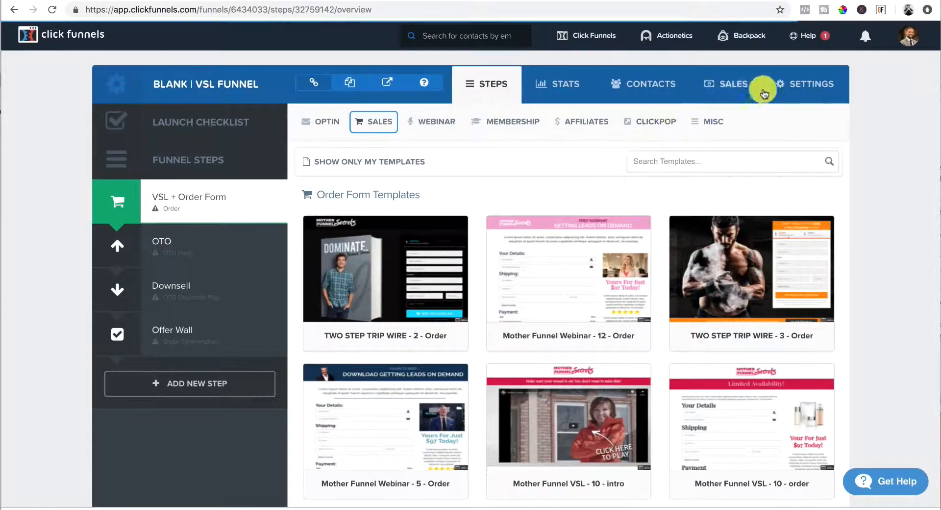
pyautogui.click(810, 88)
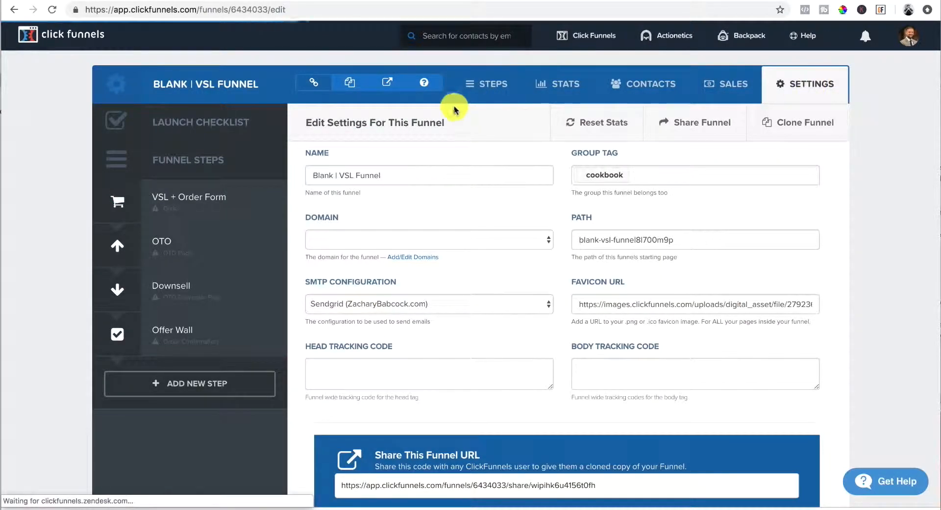
# Replace the funnel's cookbook group tag with a tag of the owner's name
pyautogui.moveTo(382, 177); pyautogui.dragTo(317, 177)
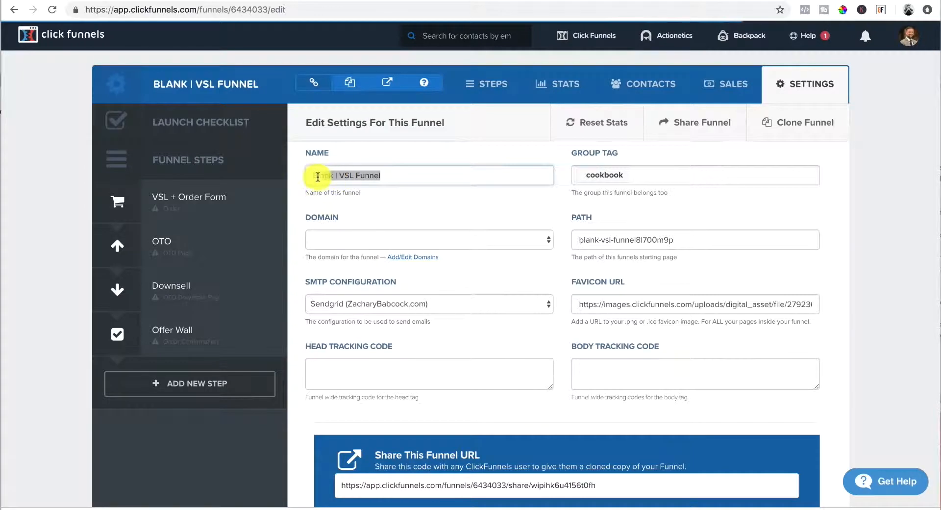
pyautogui.click(652, 175)
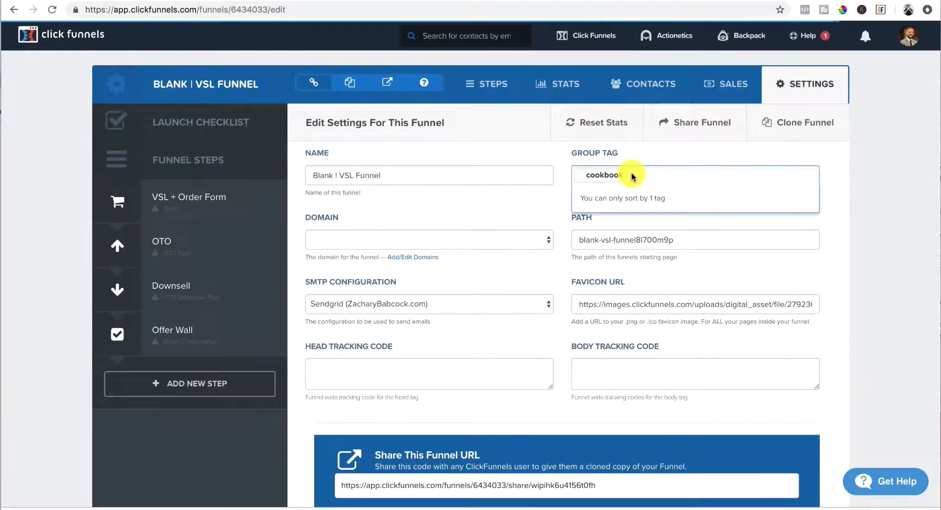
pyautogui.press('BackSpace')
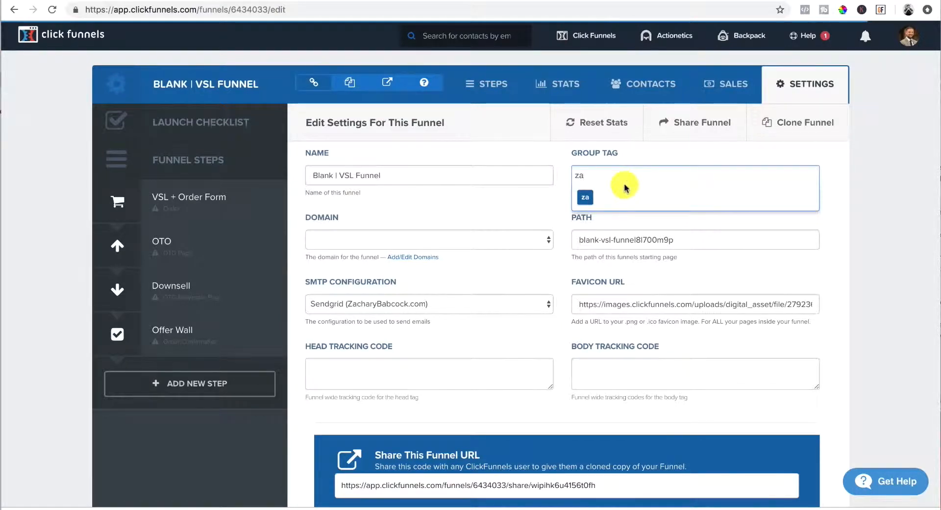
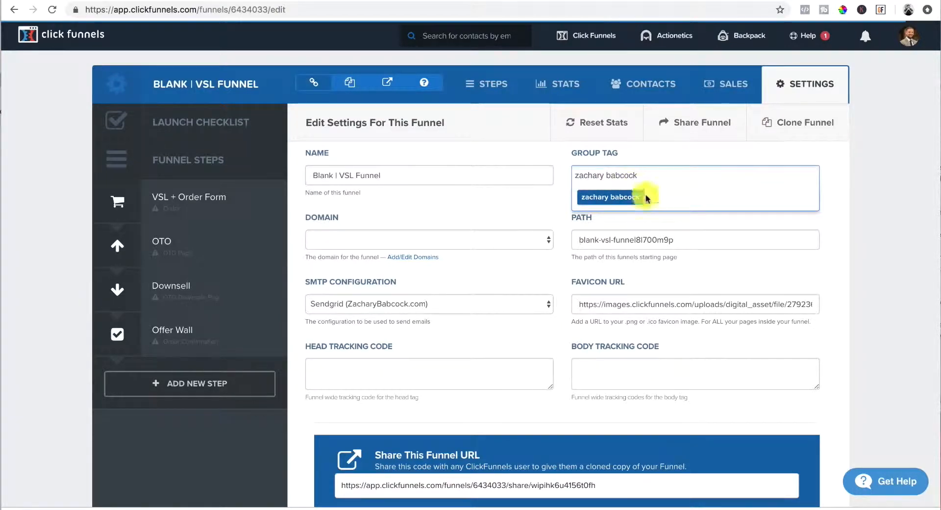
pyautogui.click(633, 197)
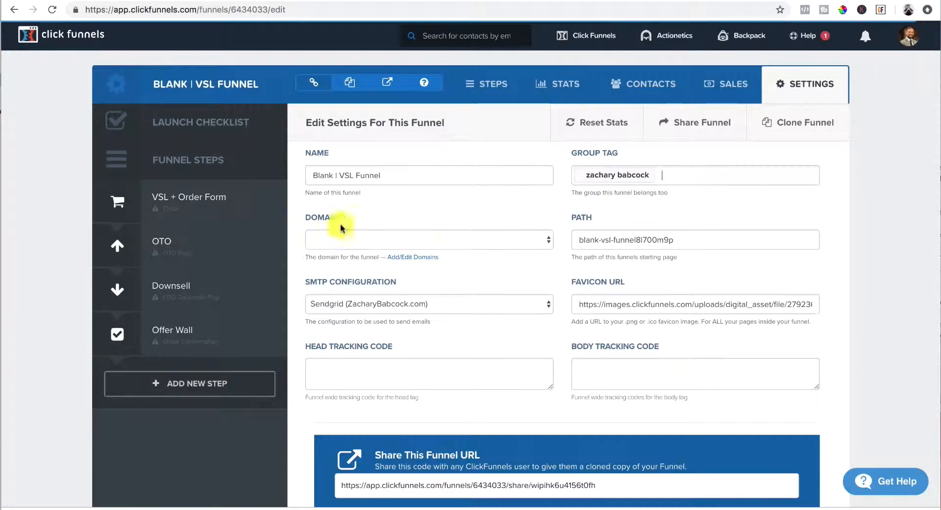
# Assign the owner's website domain to the funnel and clear the old funnel path
pyautogui.click(458, 240)
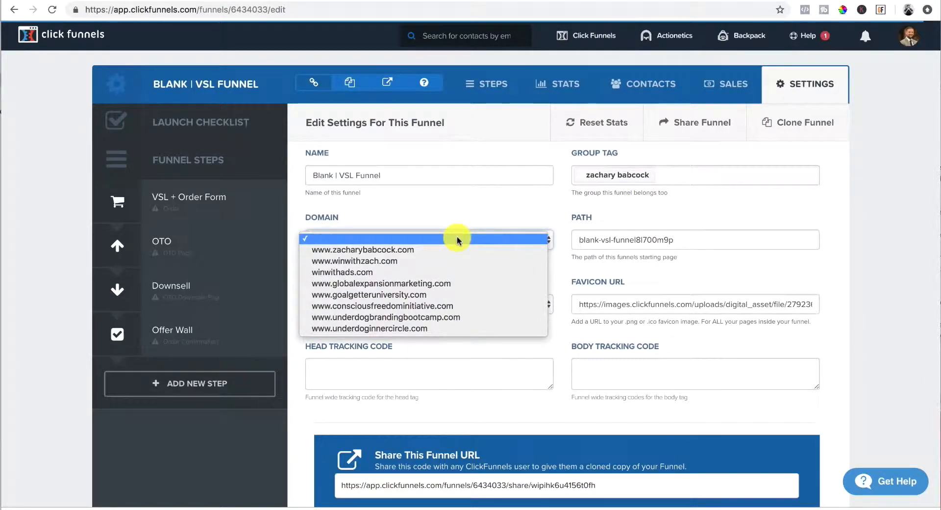
pyautogui.click(392, 250)
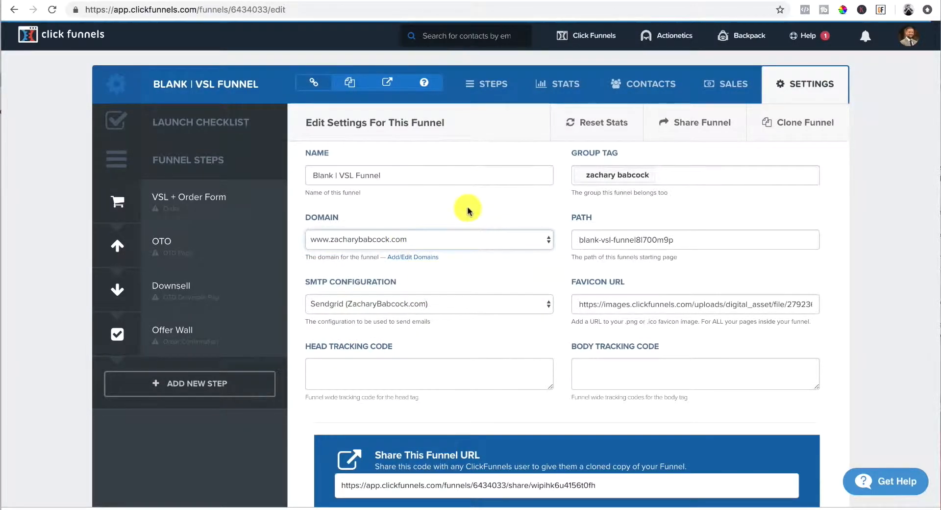
pyautogui.moveTo(678, 241); pyautogui.dragTo(557, 244)
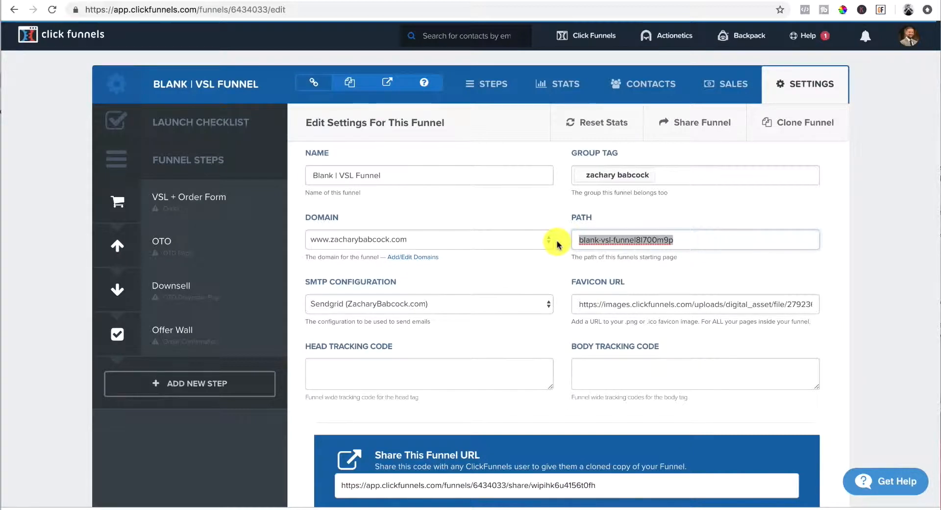
pyautogui.press('BackSpace')
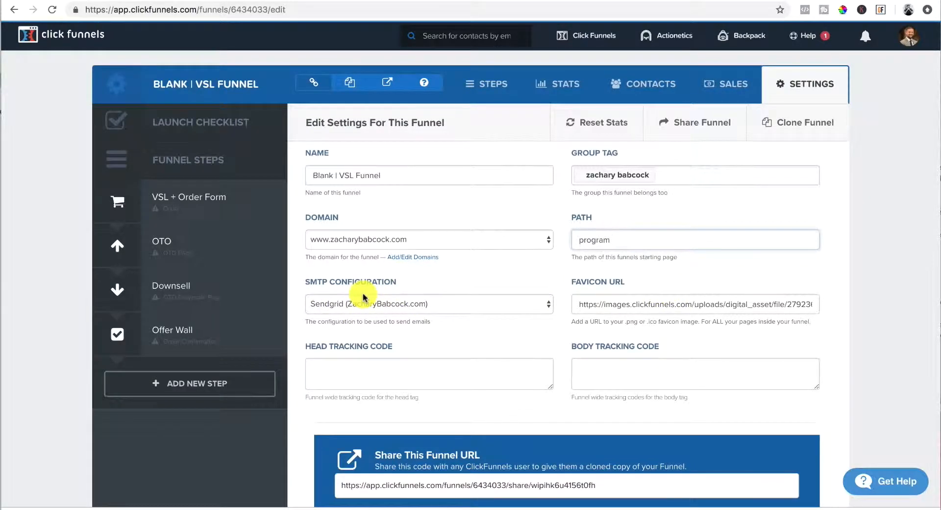
# Review the funnel settings, including head tracking code, and save them with path program
pyautogui.scroll(-1, 363, 296)
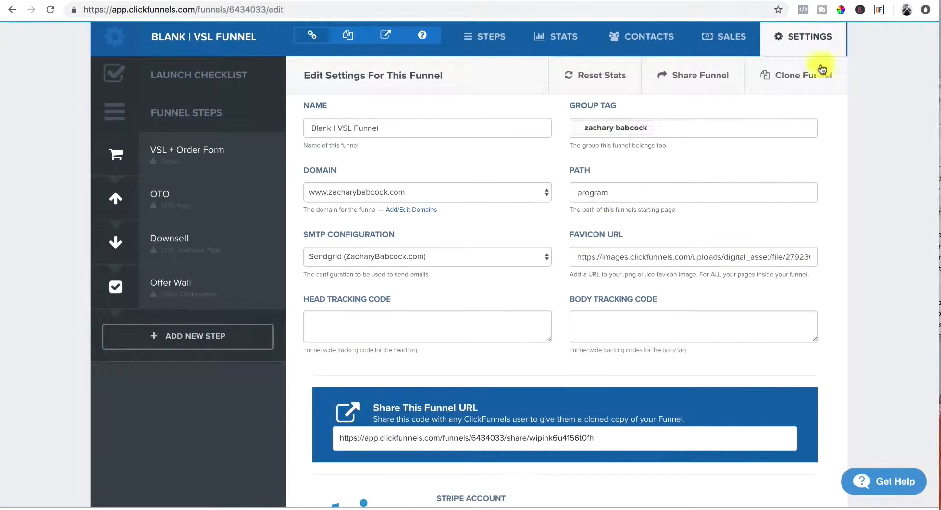
pyautogui.click(322, 322)
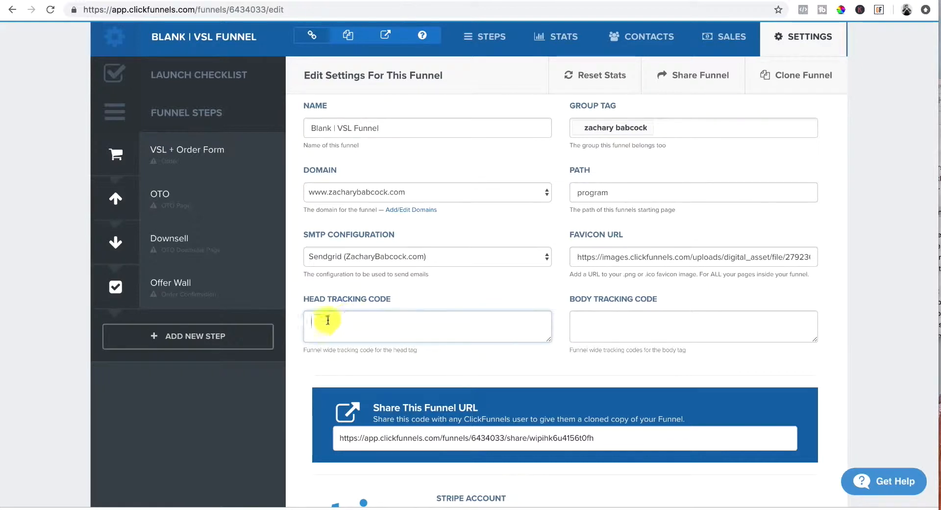
pyautogui.scroll(-3, 321, 322)
pyautogui.scroll(-3, 321, 322)
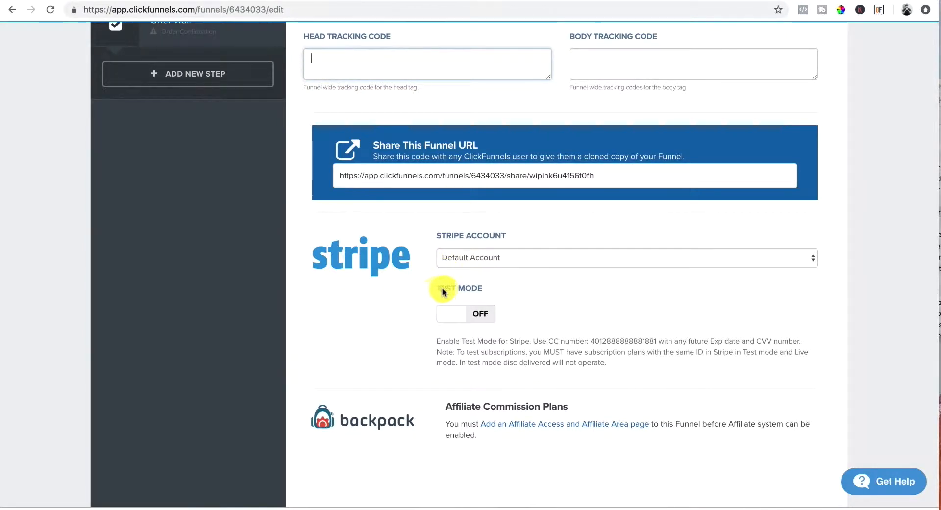
pyautogui.scroll(-2, 407, 249)
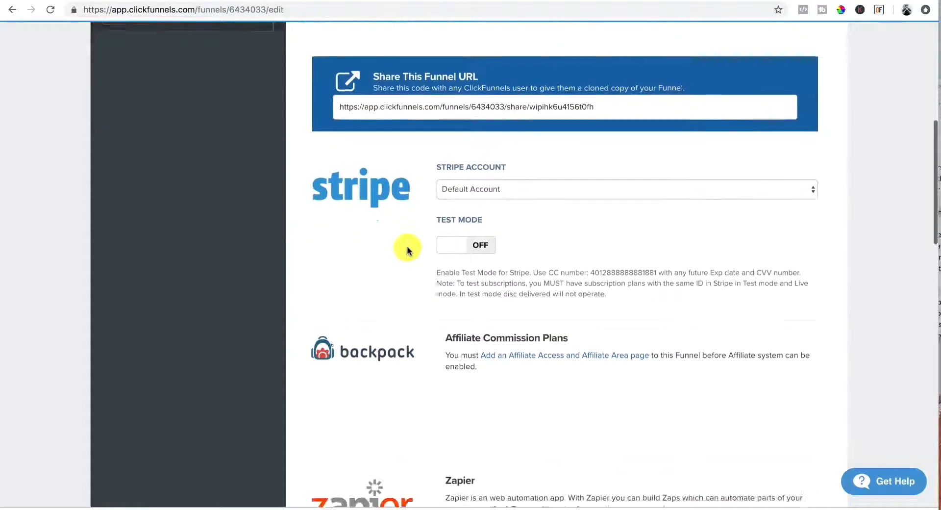
pyautogui.scroll(4, 407, 249)
pyautogui.scroll(1, 407, 249)
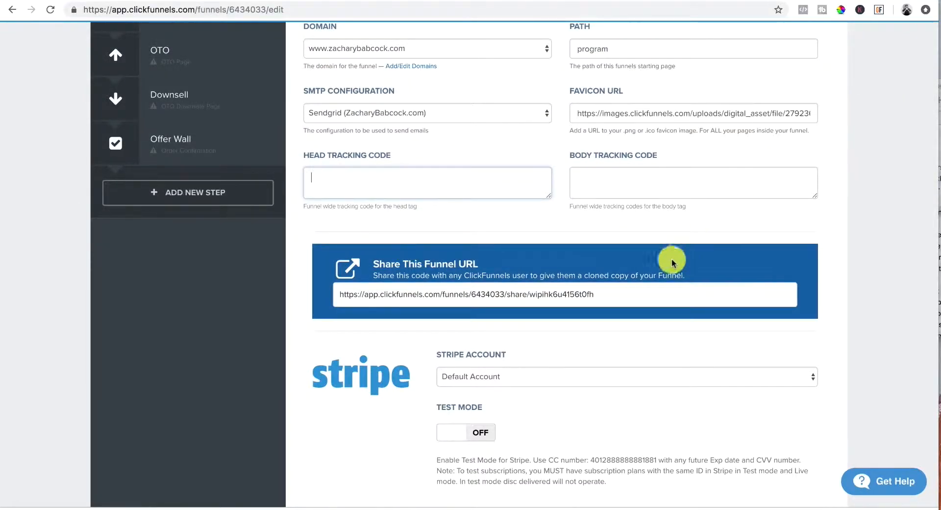
pyautogui.scroll(-10, 655, 257)
pyautogui.scroll(12, 657, 262)
pyautogui.scroll(3, 656, 264)
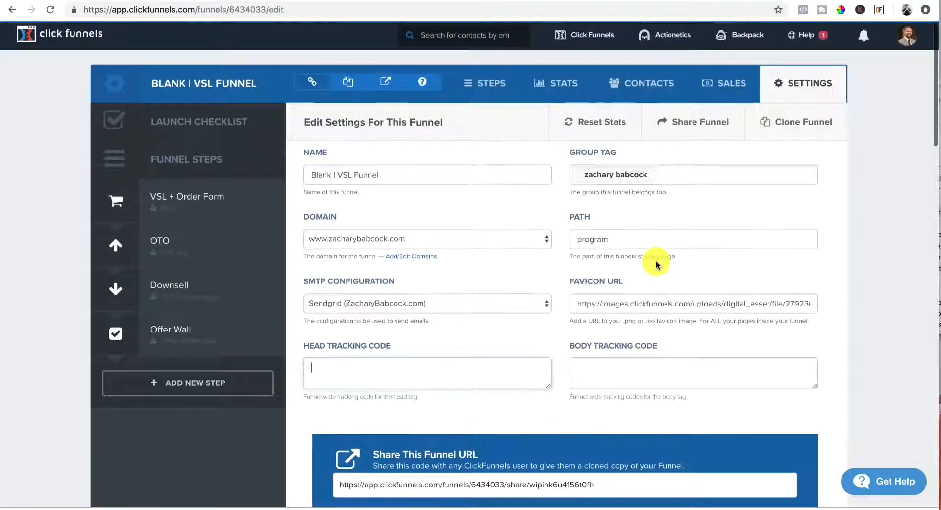
pyautogui.scroll(-15, 657, 263)
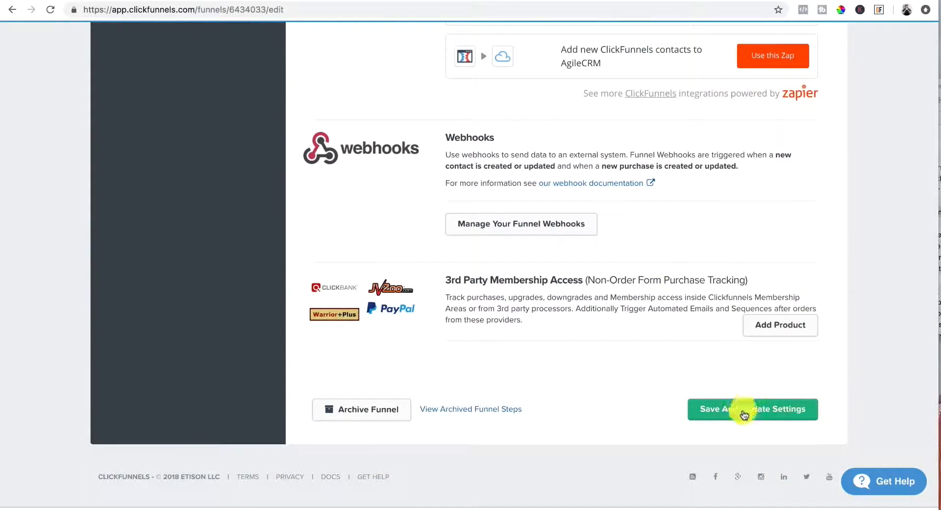
pyautogui.click(744, 414)
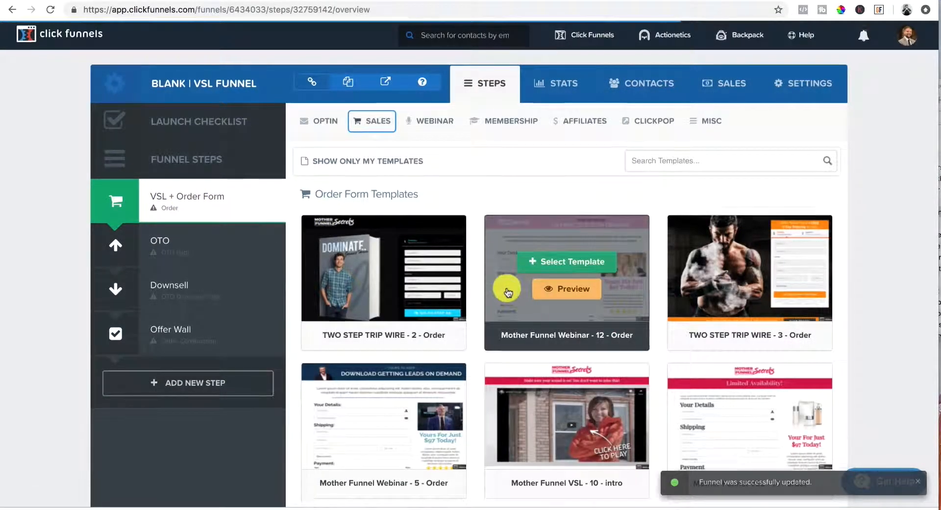
# Apply the Mother Funnel VSL - 6 - order template to the VSL + Order Form step
pyautogui.scroll(-15, 505, 289)
pyautogui.scroll(-5, 505, 289)
pyautogui.scroll(20, 704, 258)
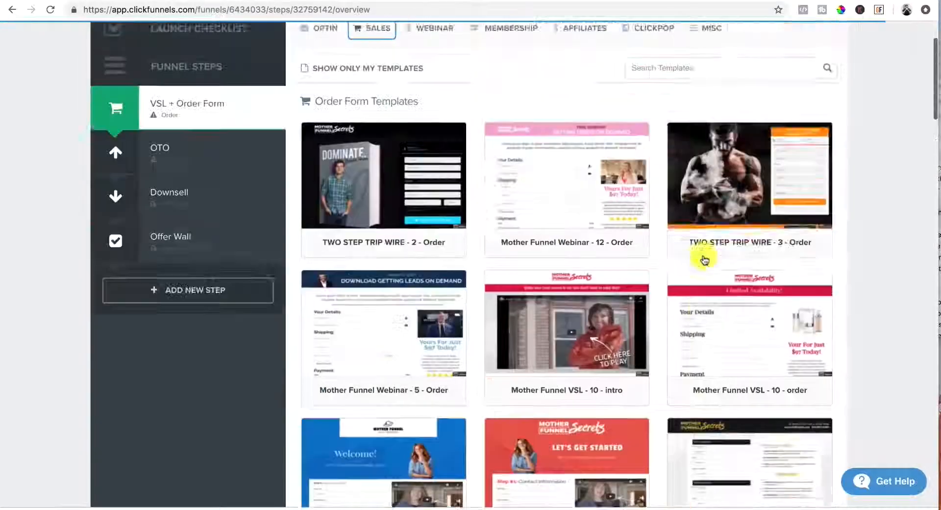
pyautogui.scroll(-5, 704, 259)
pyautogui.moveTo(704, 259)
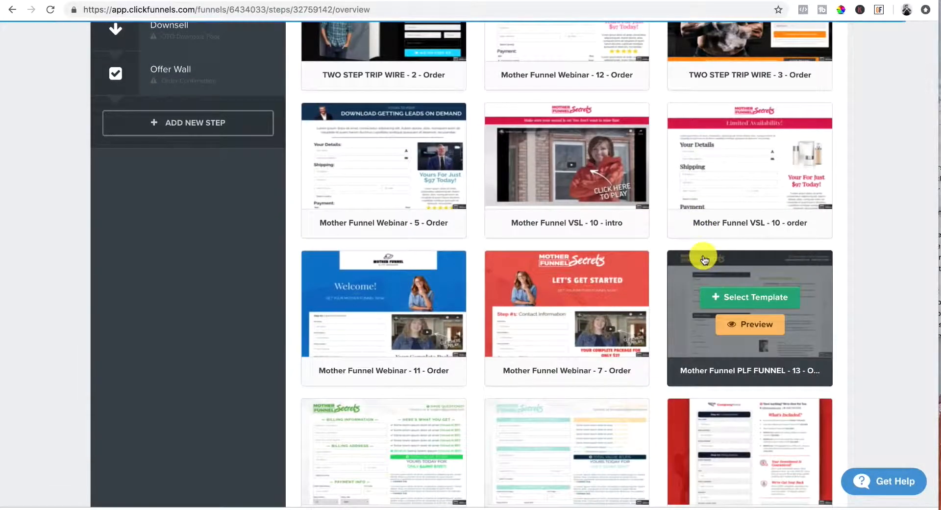
pyautogui.scroll(5, 704, 260)
pyautogui.scroll(-12, 704, 260)
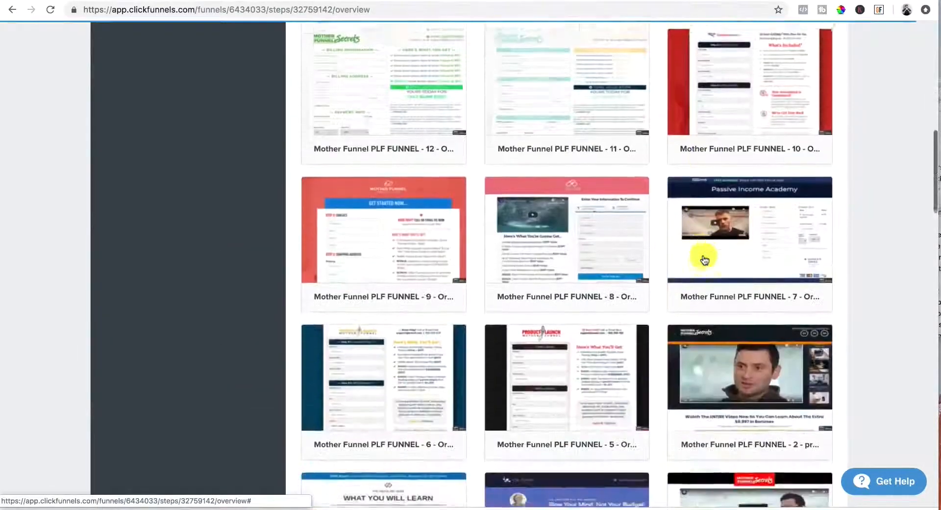
pyautogui.scroll(-5, 704, 259)
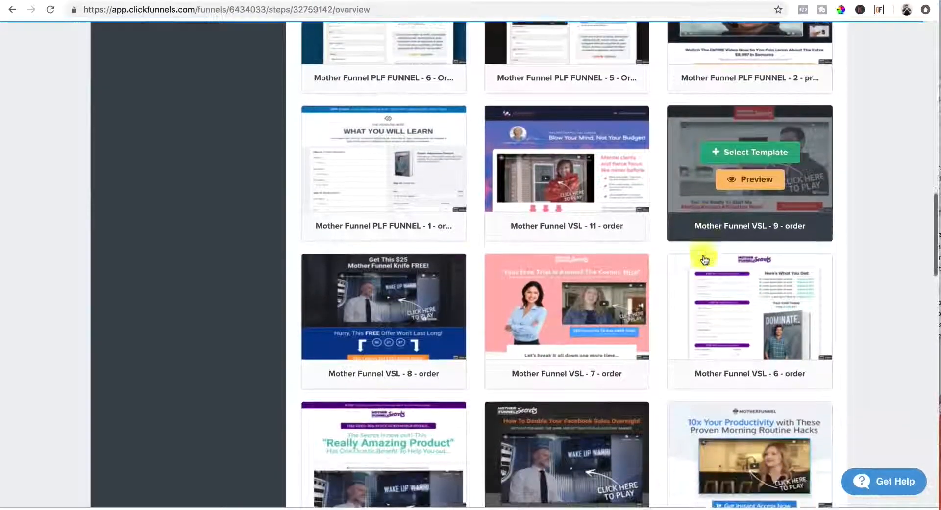
pyautogui.click(750, 282)
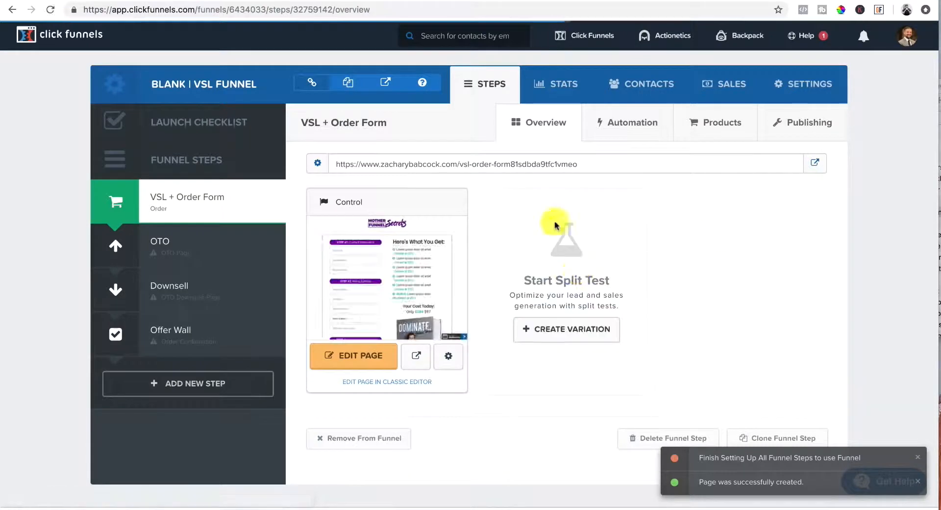
# Change the VSL + Order Form step's publishing path to testing1 and save it
pyautogui.click(801, 126)
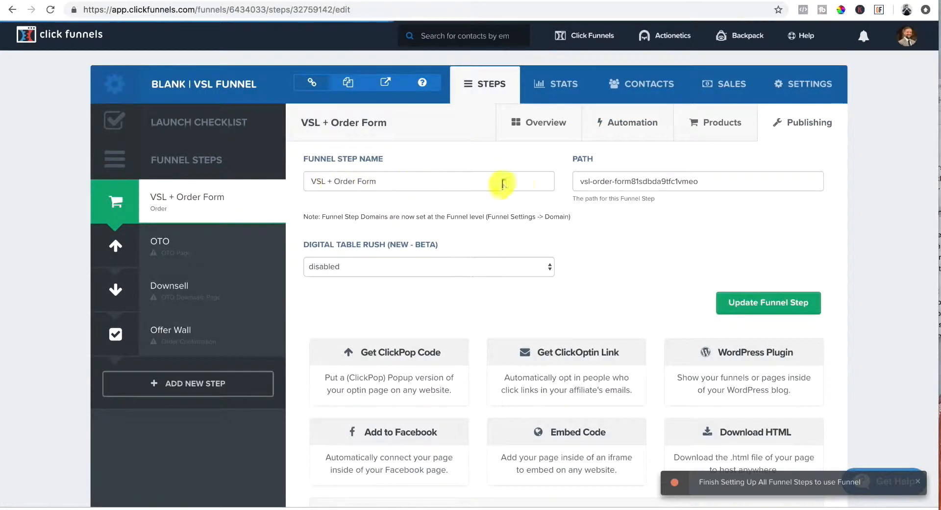
pyautogui.moveTo(721, 178); pyautogui.dragTo(561, 183)
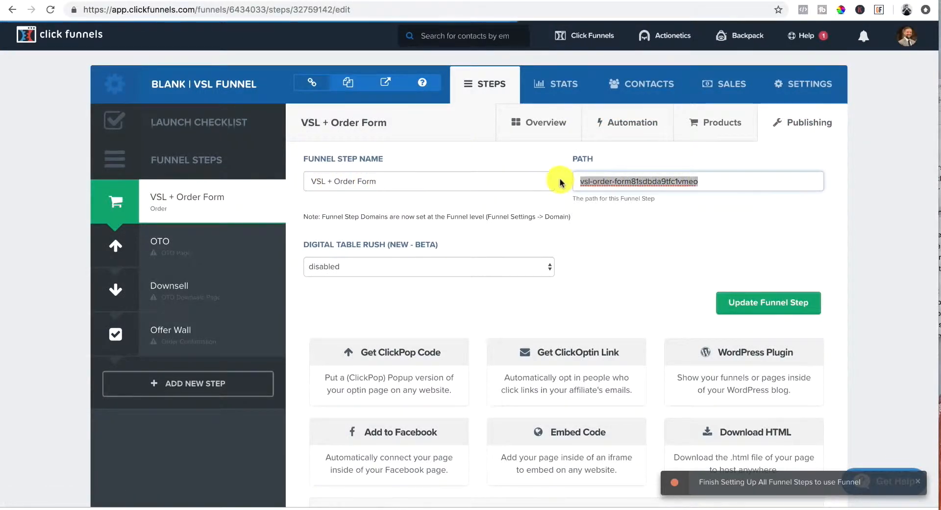
pyautogui.press('BackSpace')
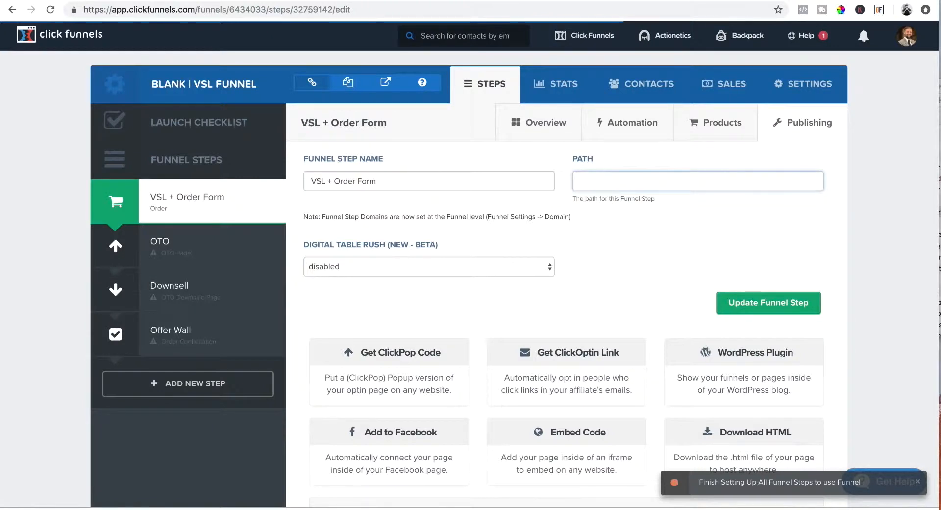
pyautogui.write('testing')
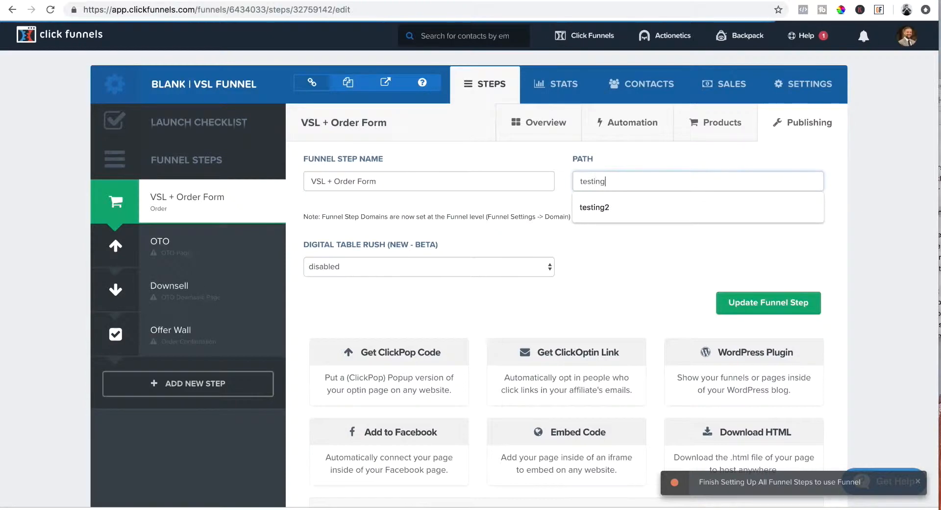
pyautogui.write('1')
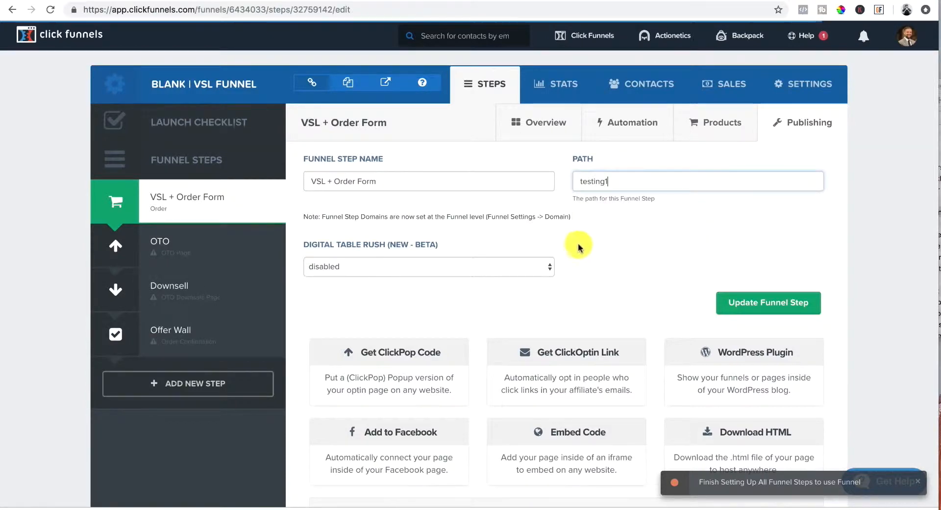
pyautogui.scroll(-3, 595, 244)
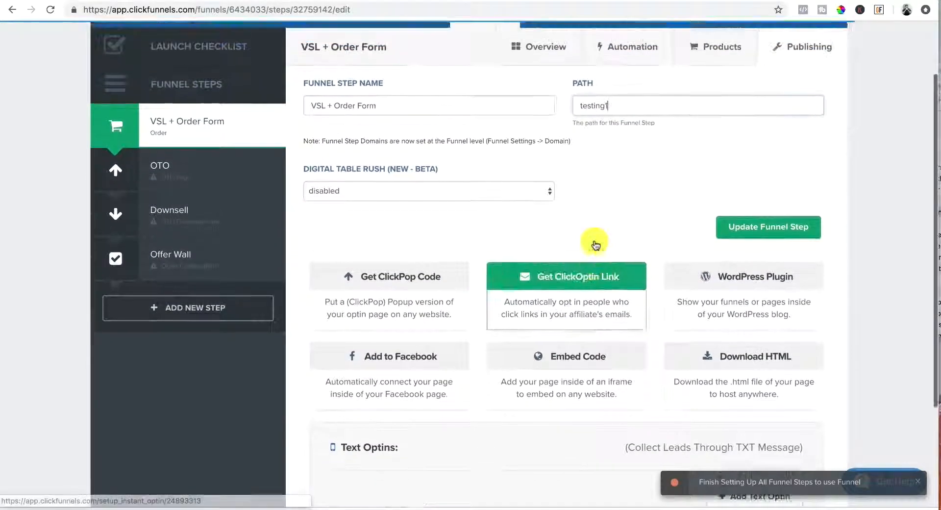
pyautogui.scroll(3, 595, 244)
pyautogui.scroll(-5, 676, 252)
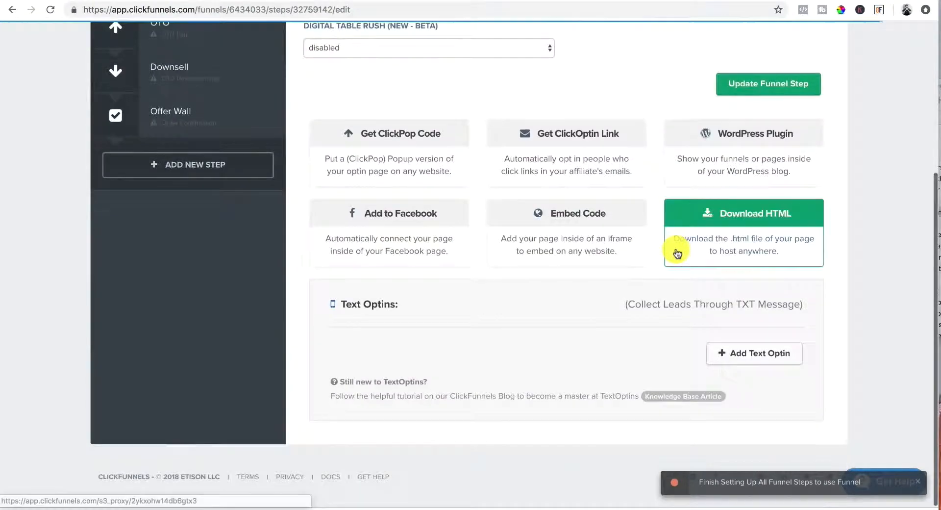
pyautogui.scroll(5, 676, 253)
pyautogui.click(763, 305)
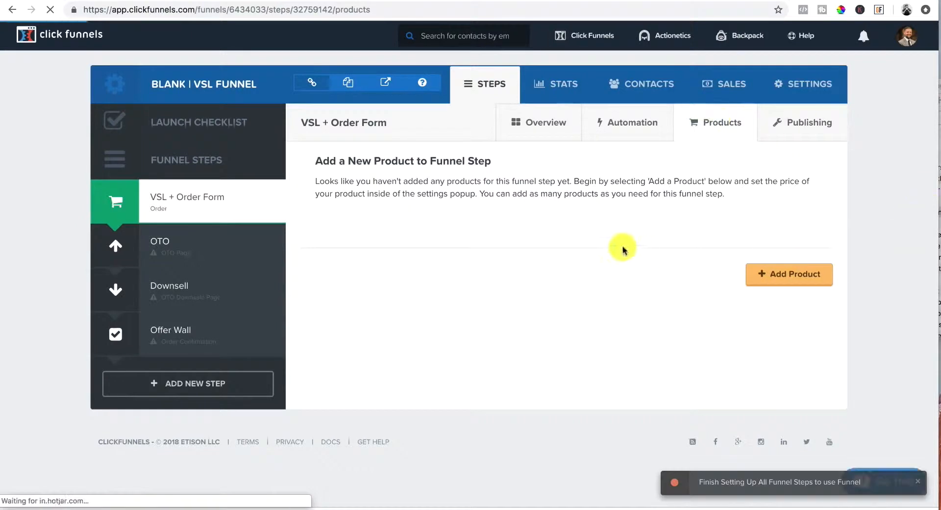
# Add a product named Bootcamp (Limited Black Friday Discount) priced at 197.00 USD
pyautogui.click(796, 278)
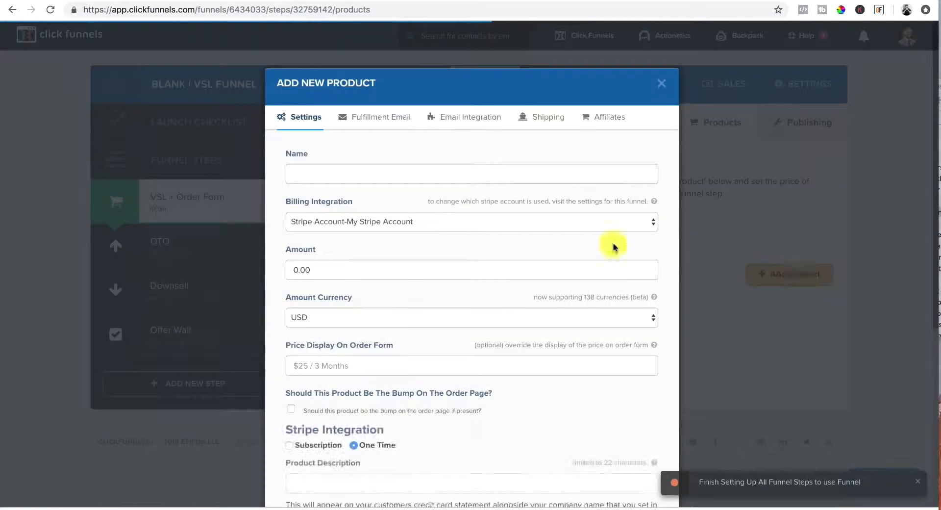
pyautogui.click(317, 175)
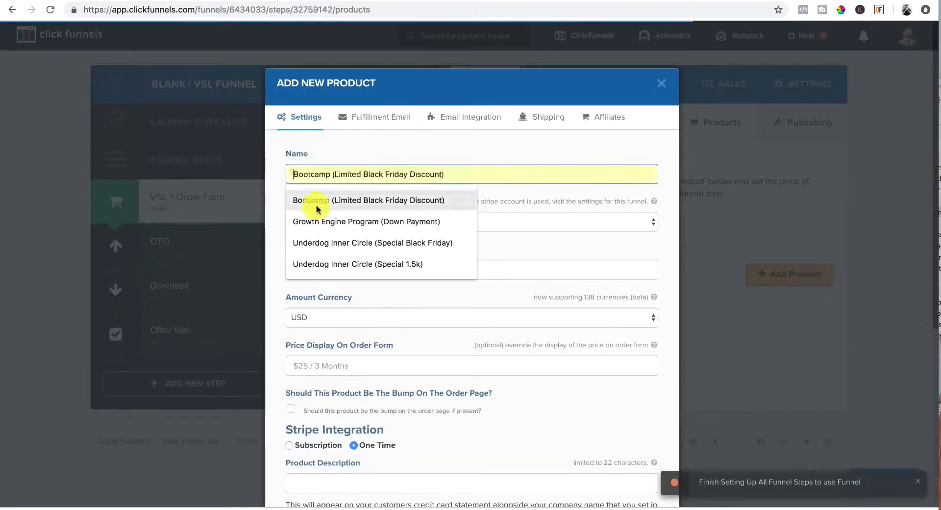
pyautogui.click(345, 200)
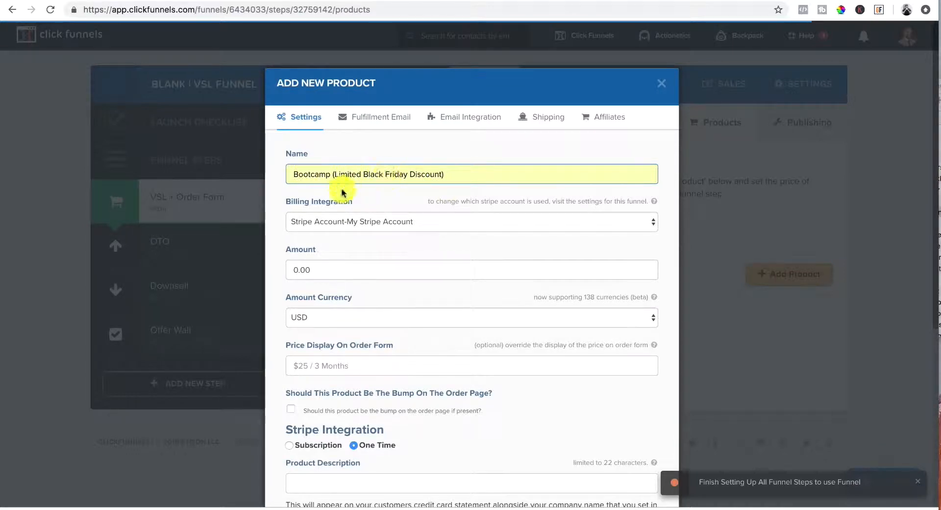
pyautogui.scroll(-2, 450, 182)
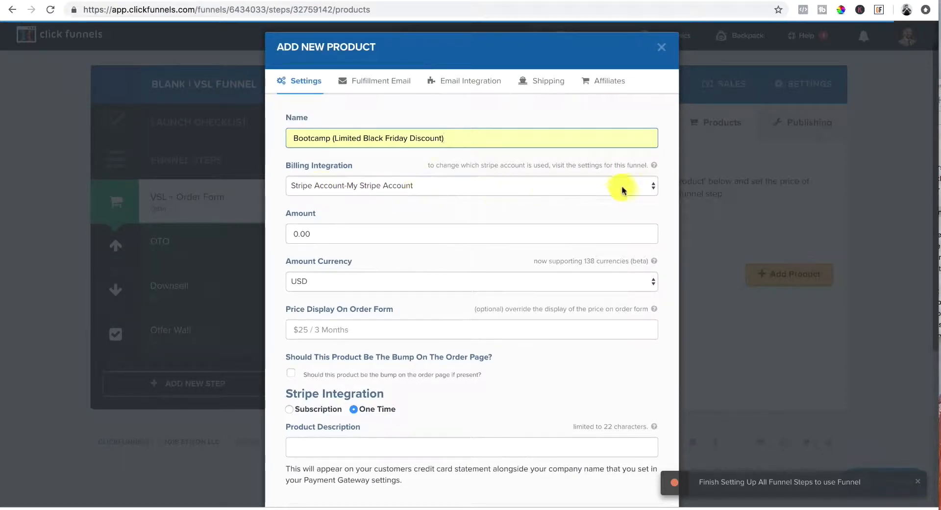
pyautogui.click(316, 233)
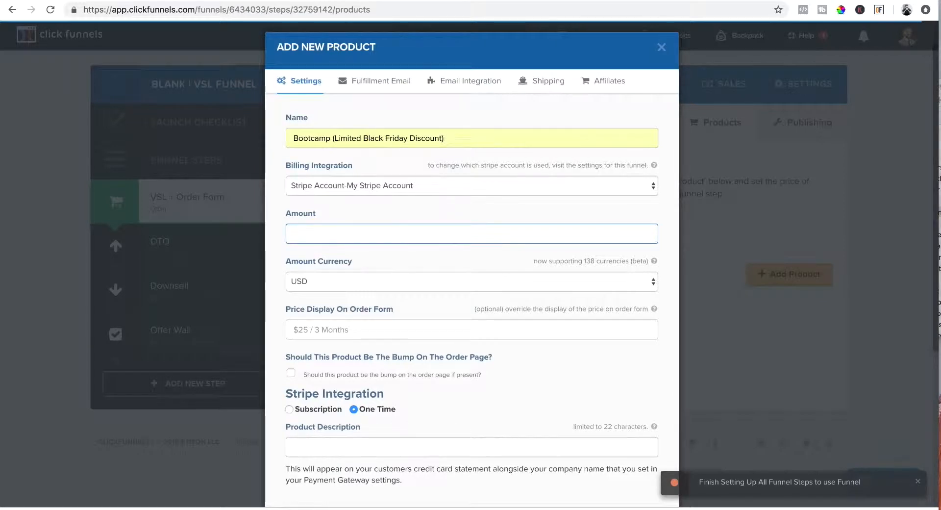
pyautogui.write('197.00')
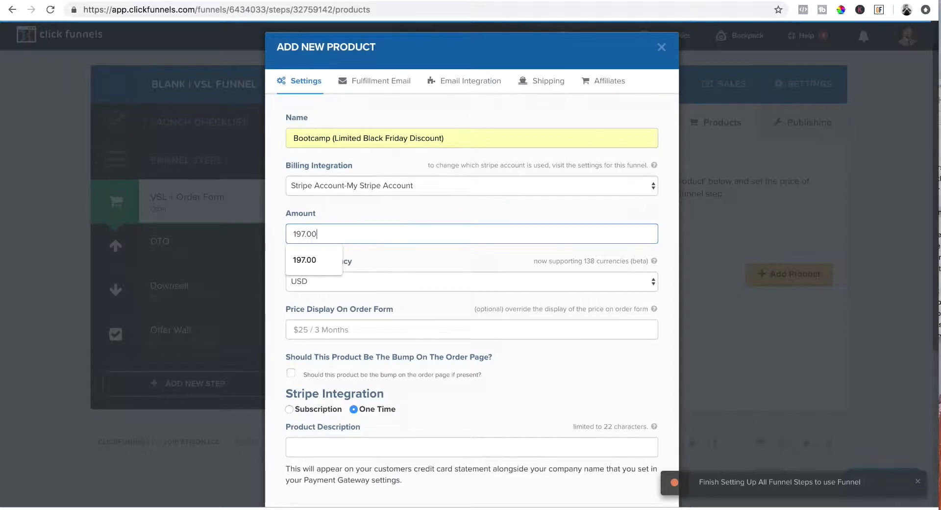
pyautogui.click(314, 258)
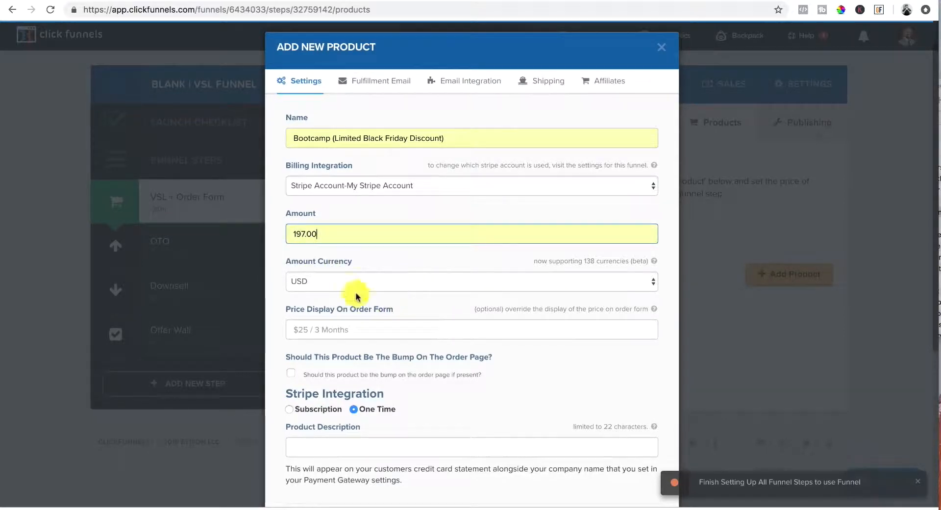
pyautogui.click(637, 283)
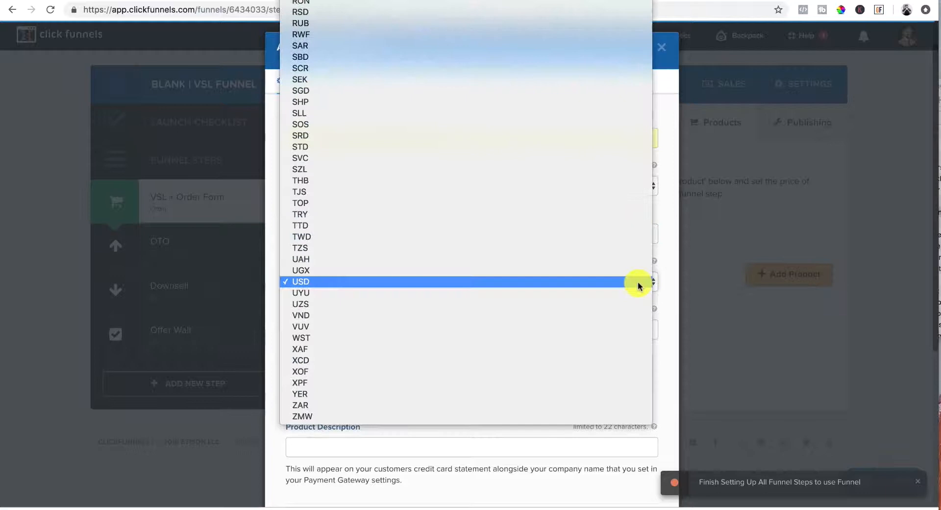
pyautogui.click(296, 283)
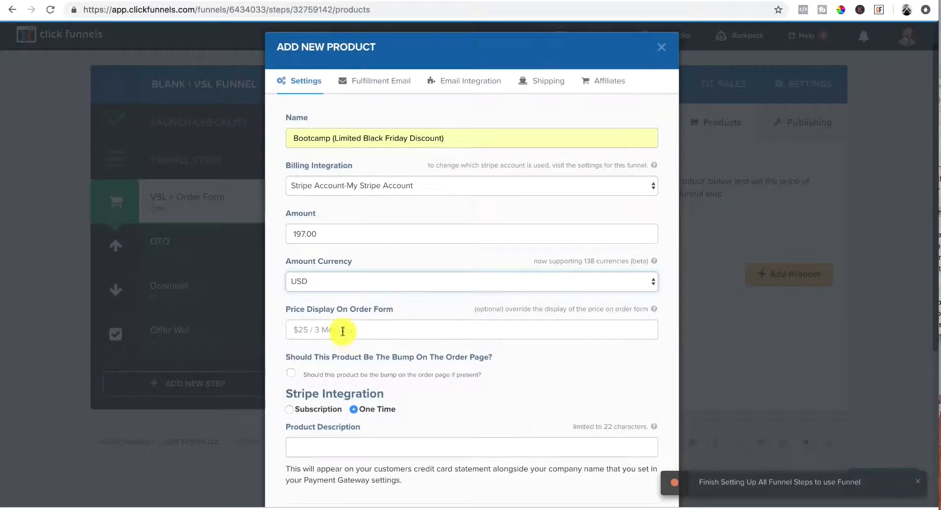
# Make it a one-time charge with the description Inner Circle (Promo)
pyautogui.scroll(-2, 335, 329)
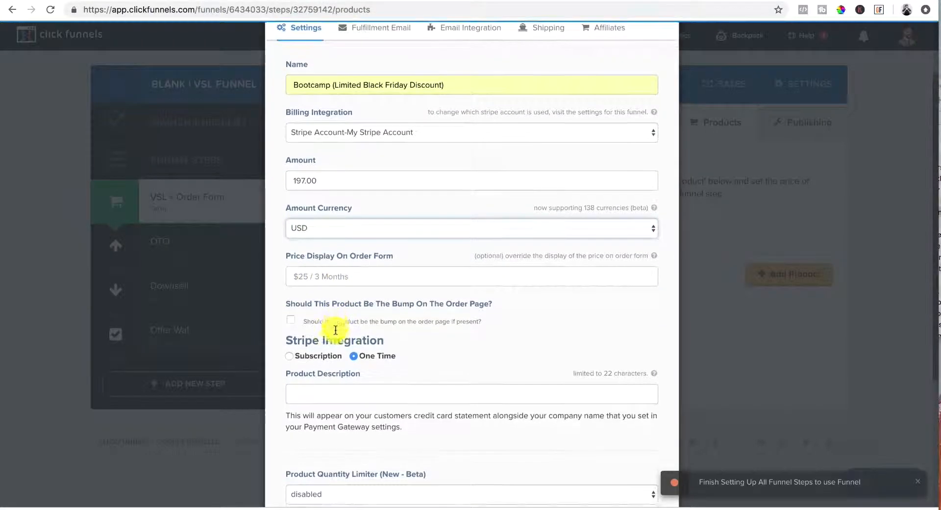
pyautogui.scroll(-1, 356, 268)
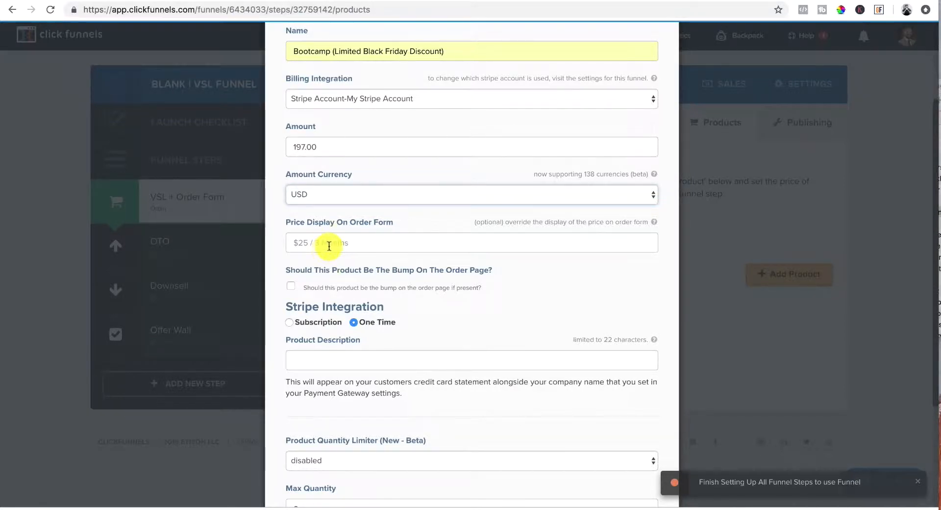
pyautogui.scroll(-2, 564, 290)
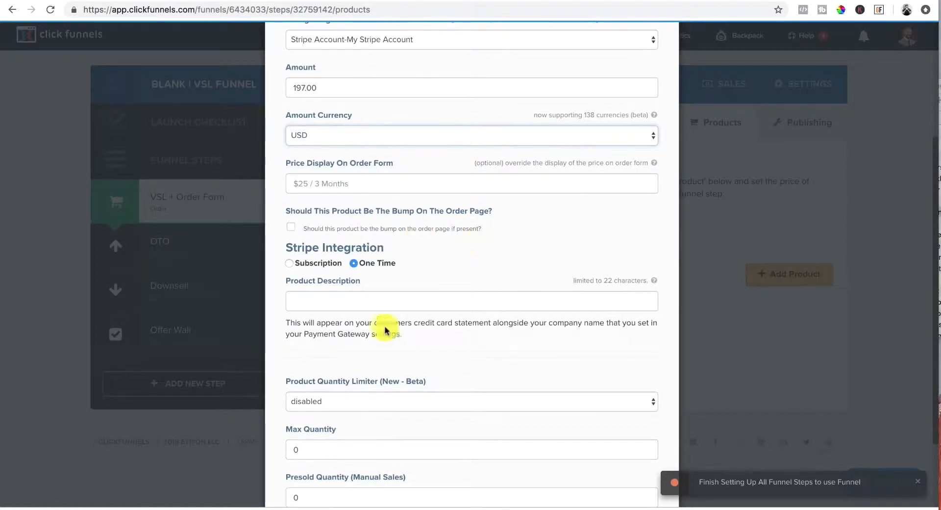
pyautogui.click(354, 263)
pyautogui.scroll(-2, 353, 266)
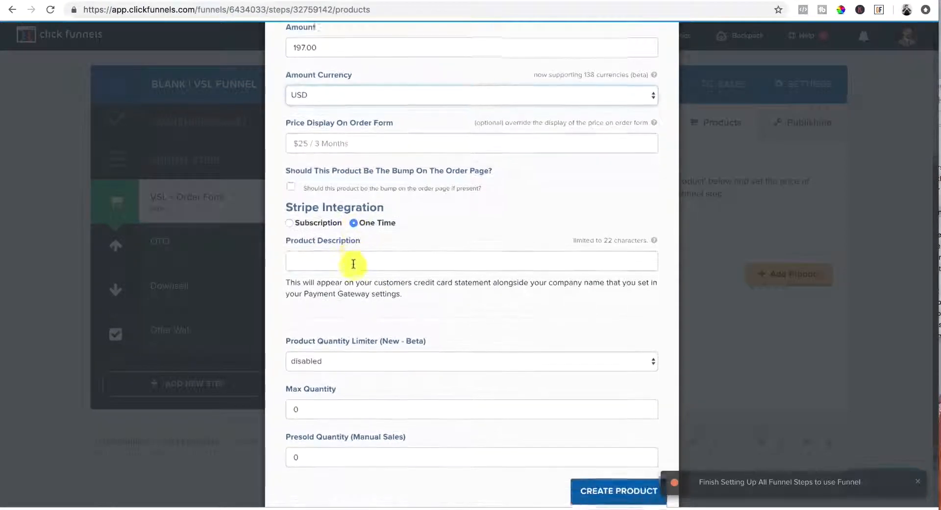
pyautogui.click(331, 250)
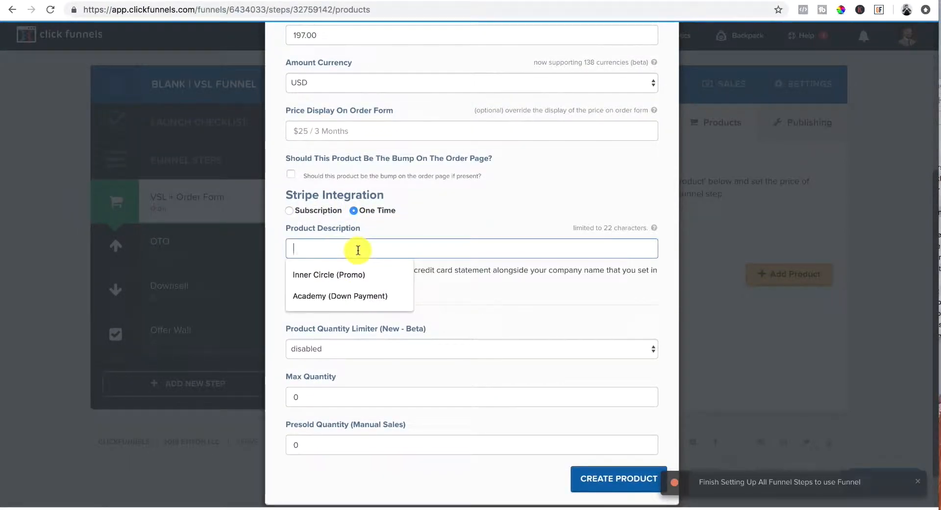
pyautogui.click(328, 275)
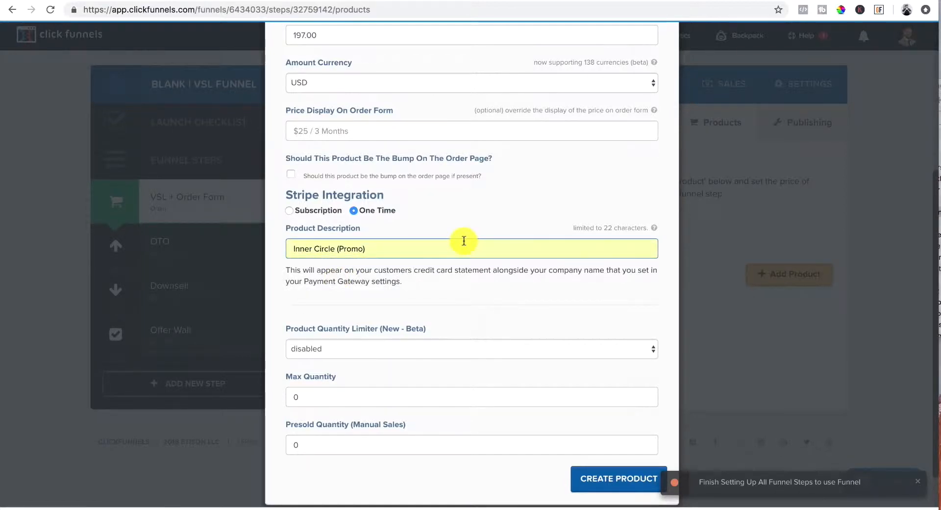
pyautogui.scroll(-2, 464, 241)
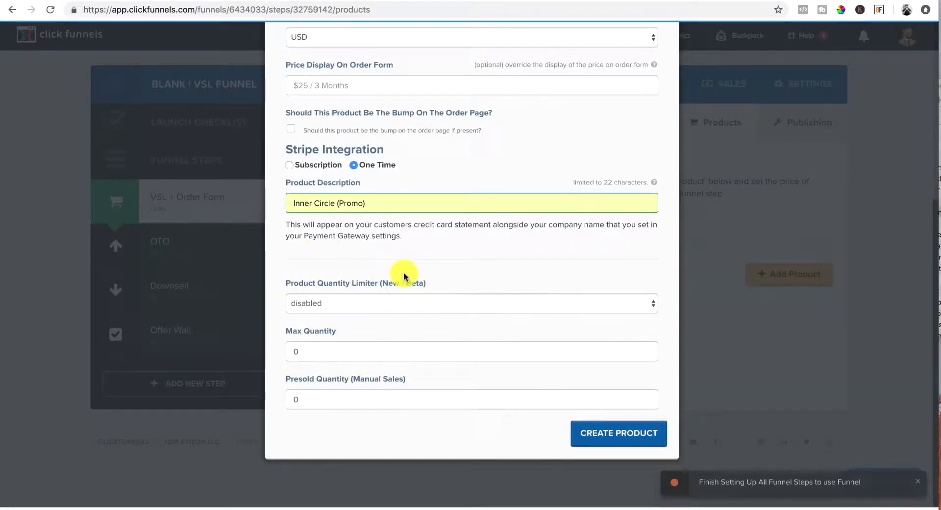
pyautogui.scroll(10, 511, 348)
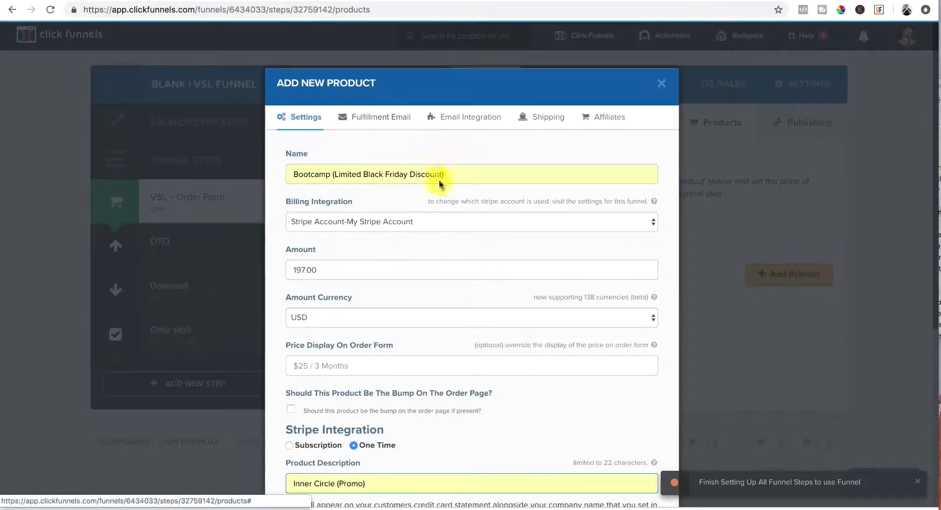
pyautogui.scroll(-5, 429, 205)
pyautogui.scroll(5, 368, 98)
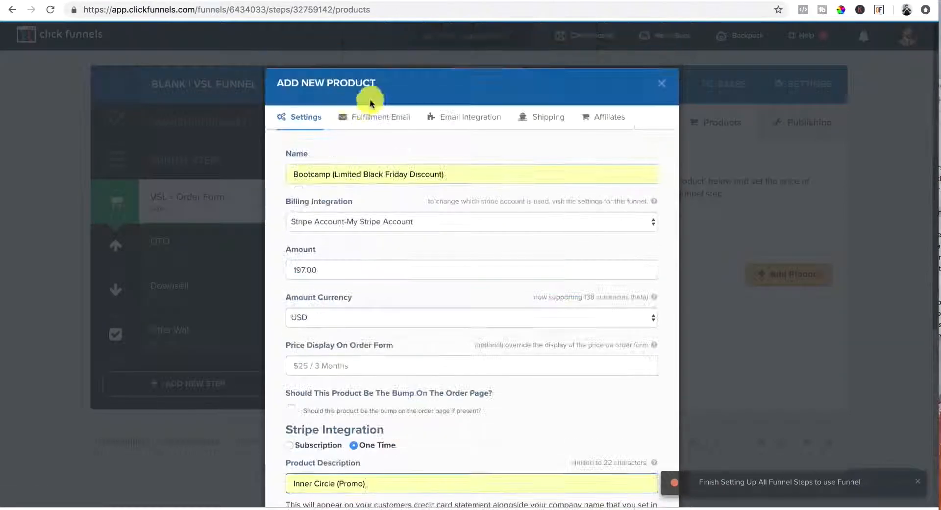
# Clear the fulfillment email's subject and HTML body text
pyautogui.click(372, 120)
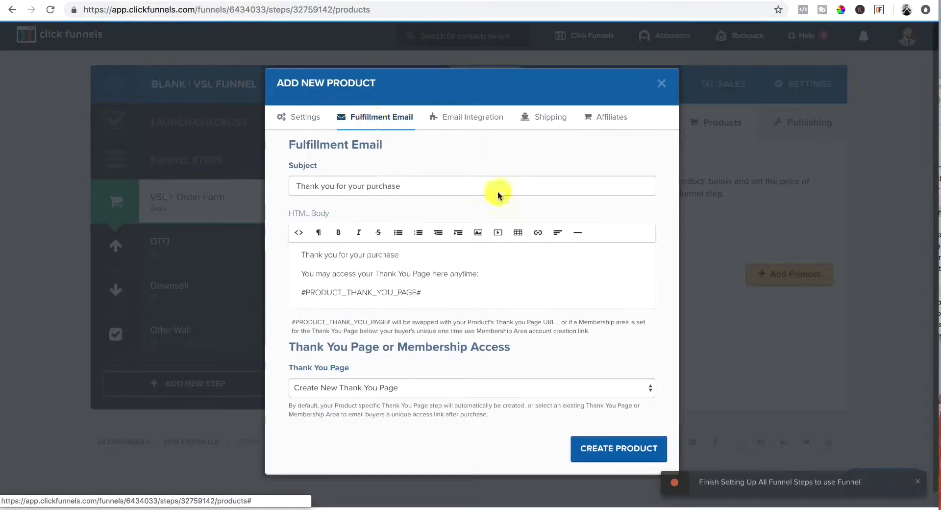
pyautogui.click(405, 186)
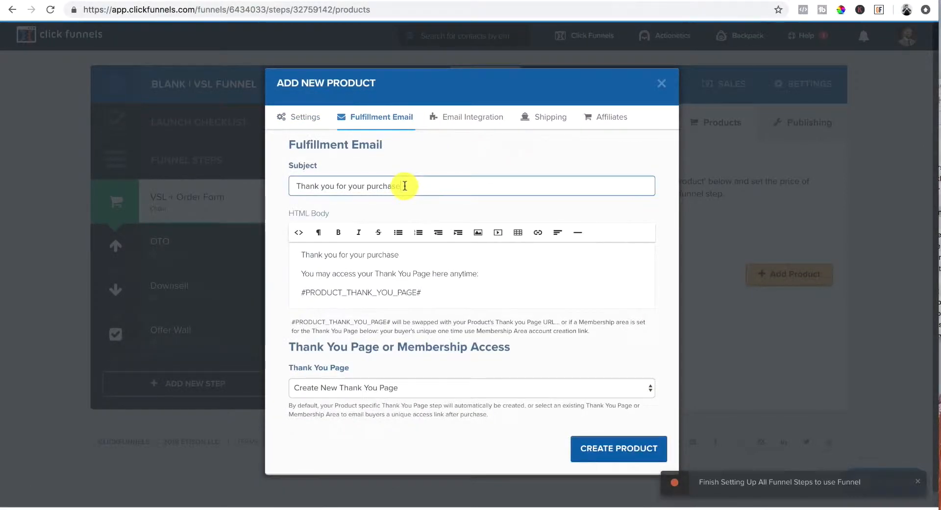
pyautogui.moveTo(405, 186); pyautogui.dragTo(272, 188)
pyautogui.hotkey('ctrl', 'x')
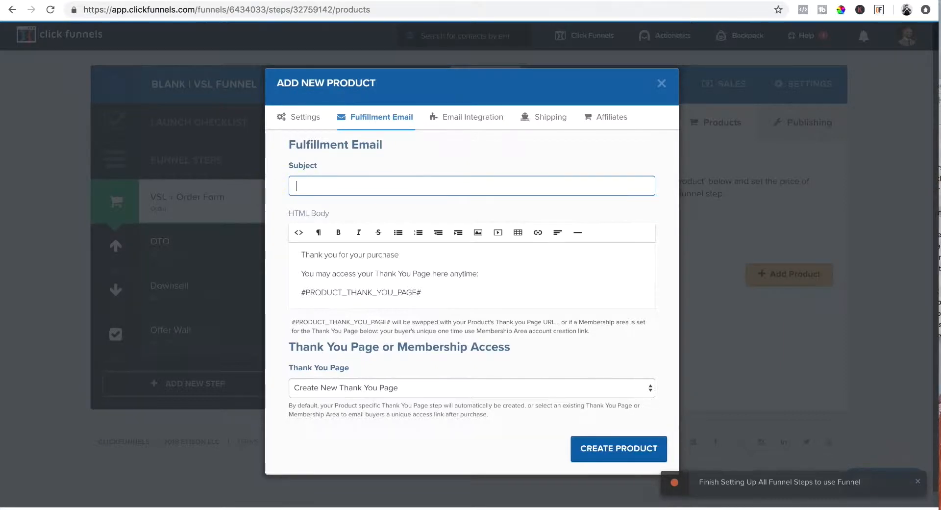
pyautogui.click(444, 295)
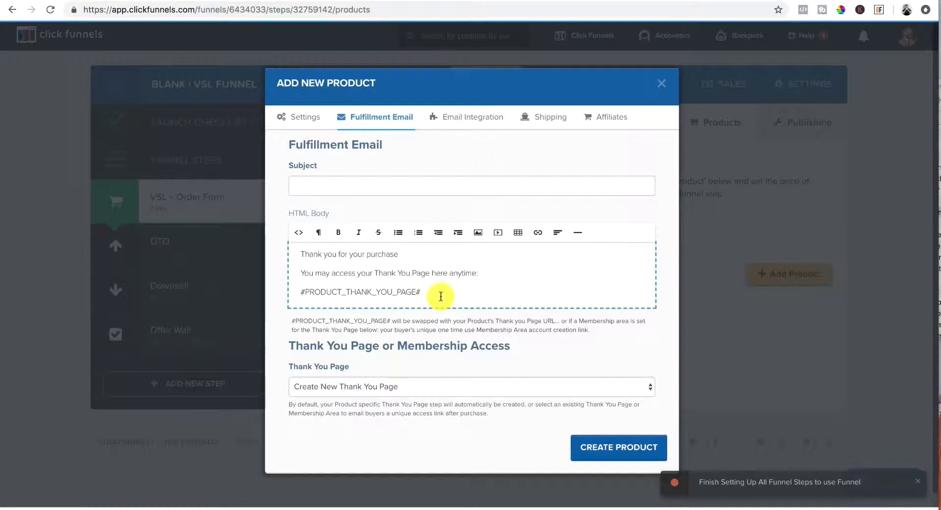
pyautogui.moveTo(441, 296); pyautogui.dragTo(295, 256)
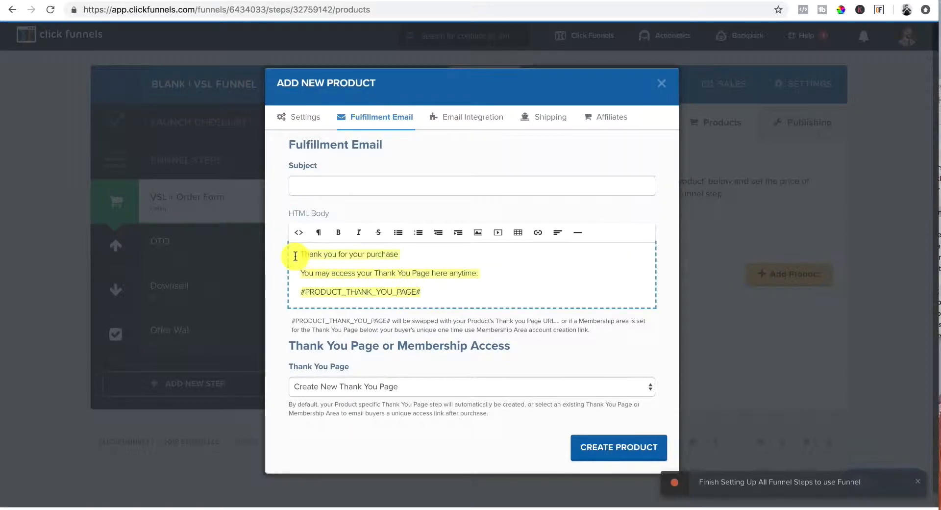
pyautogui.hotkey('ctrl', 'x')
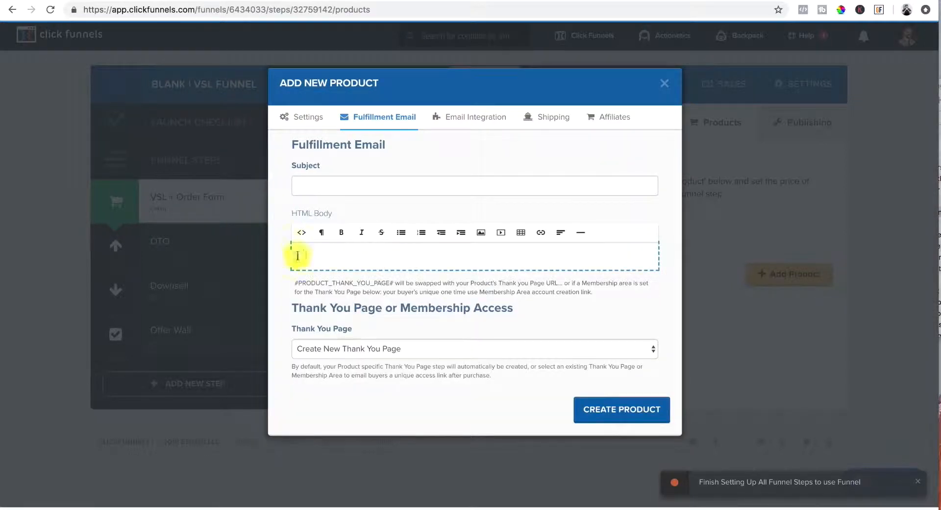
# Create the product so Bootcamp appears on the order step at $197.00
pyautogui.click(306, 119)
pyautogui.scroll(-6, 567, 315)
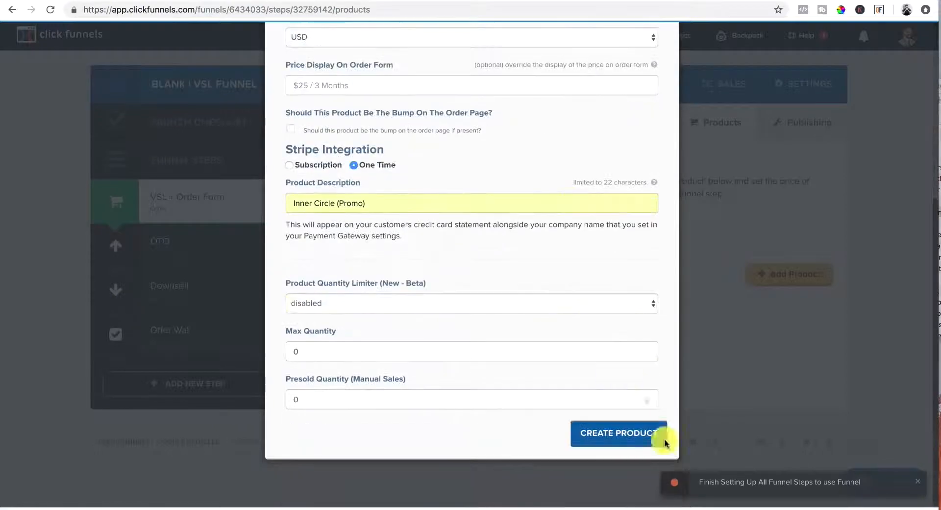
pyautogui.click(638, 433)
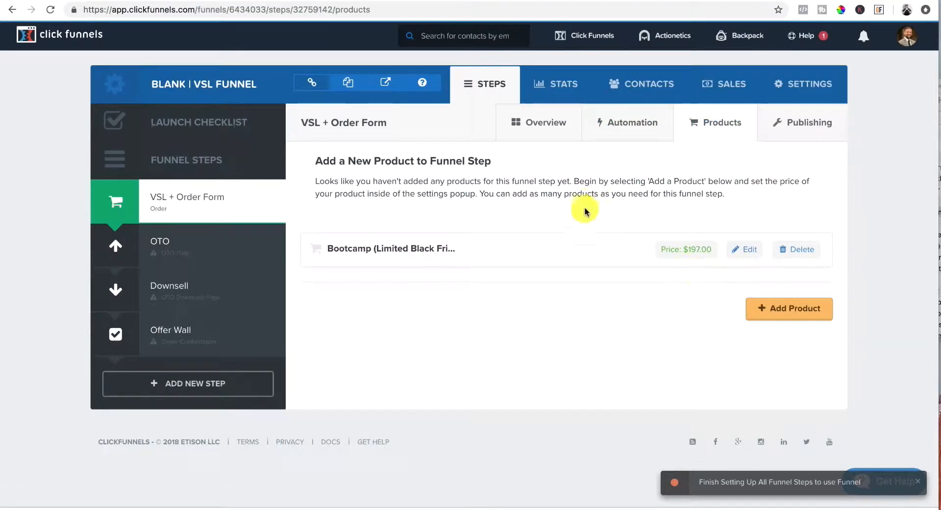
# Open the VSL + Order Form step's page in the editor from its Overview
pyautogui.click(549, 127)
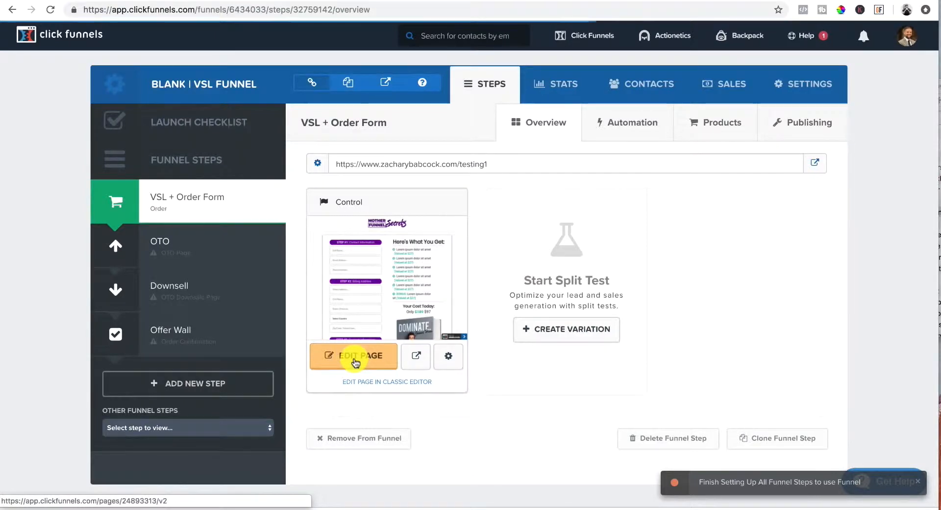
pyautogui.click(355, 363)
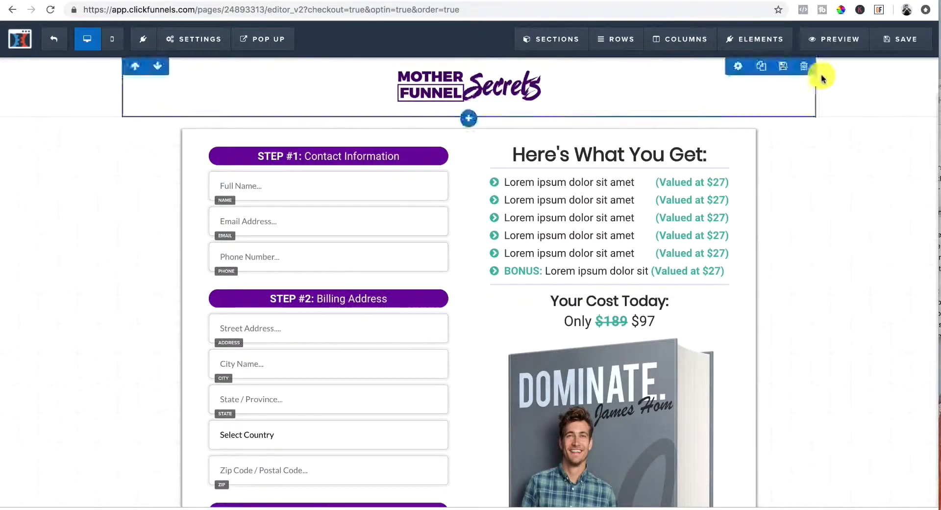
# Delete the template's logo header and checkout form sections
pyautogui.click(916, 109)
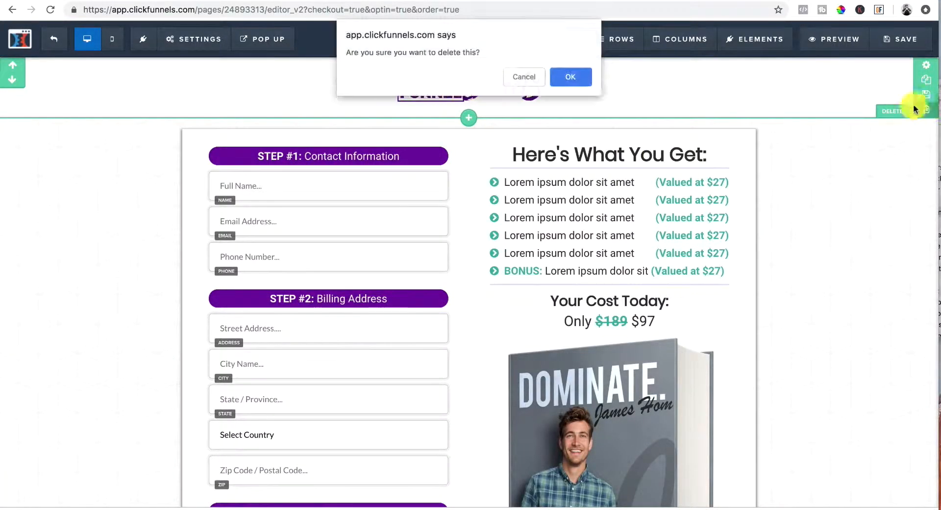
pyautogui.click(569, 77)
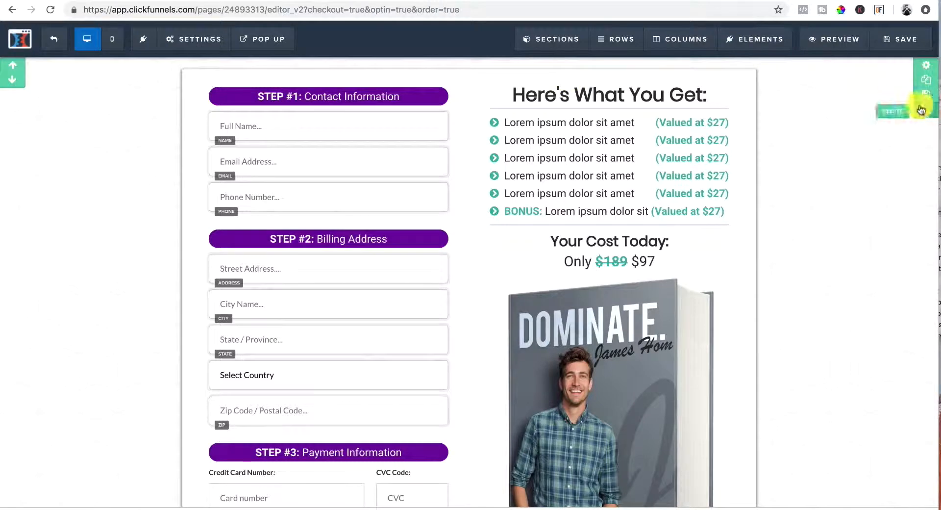
pyautogui.click(921, 109)
pyautogui.click(569, 77)
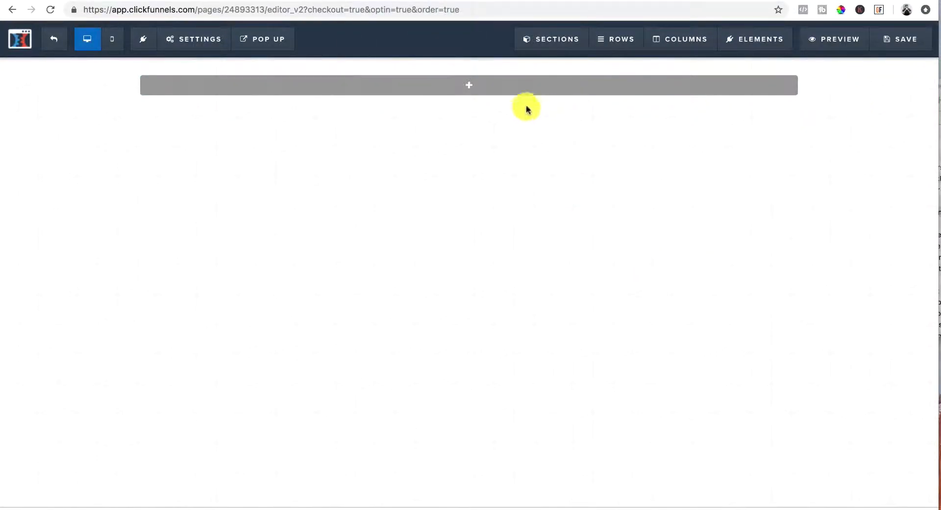
# Add one full-width section to the empty page
pyautogui.click(468, 85)
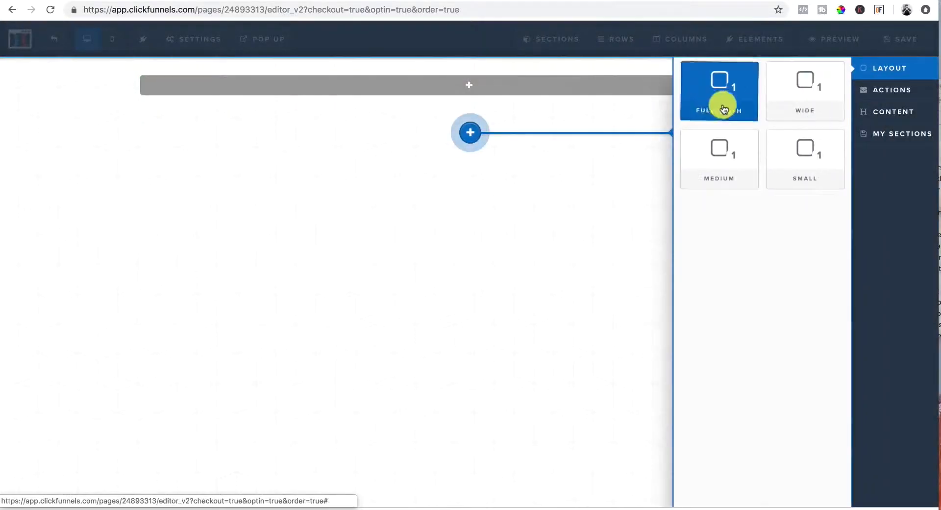
pyautogui.click(714, 96)
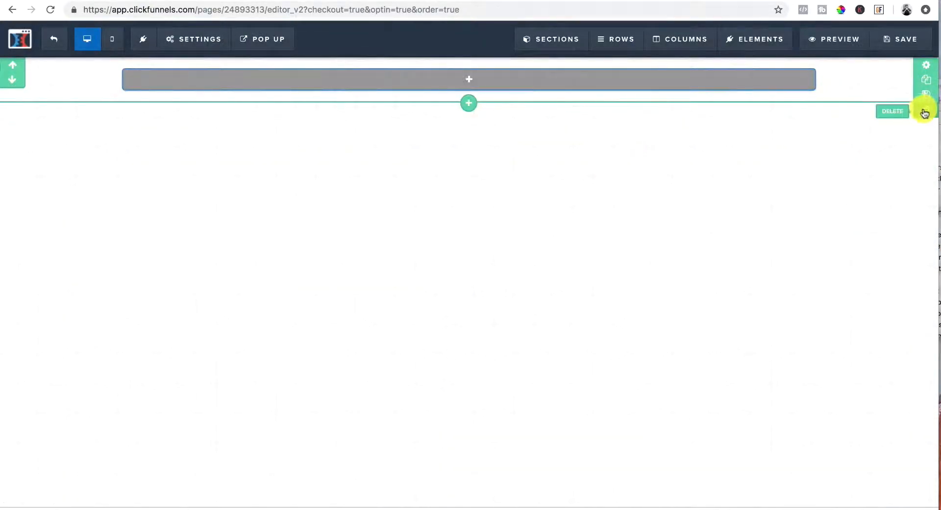
pyautogui.click(928, 67)
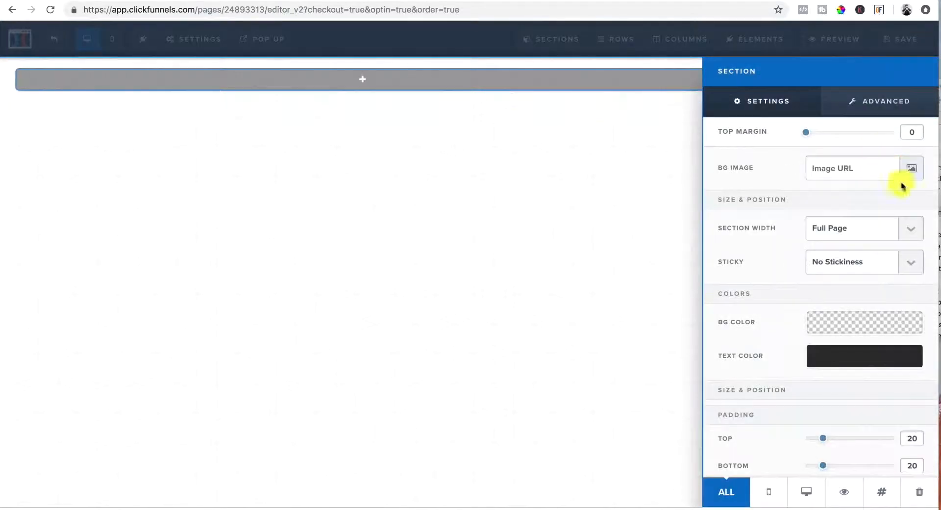
# Give the new section a black background
pyautogui.click(845, 326)
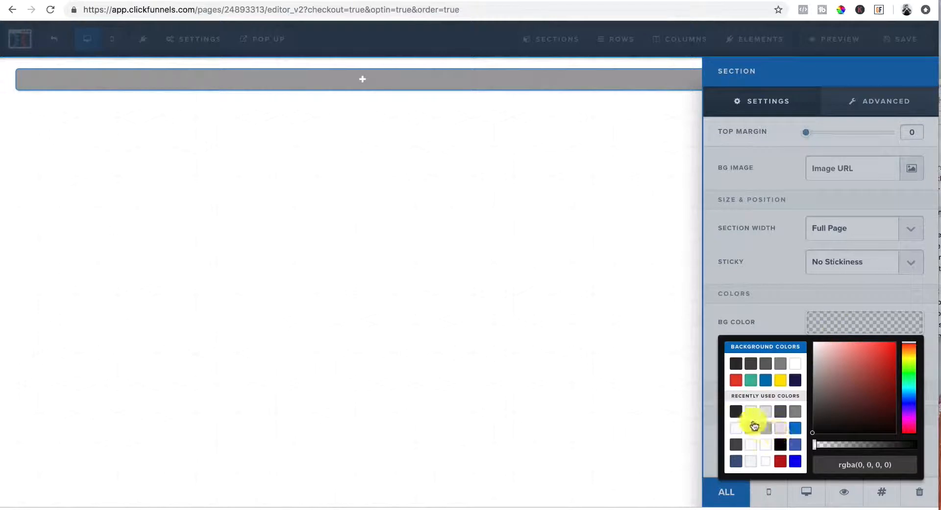
pyautogui.click(783, 445)
pyautogui.click(739, 265)
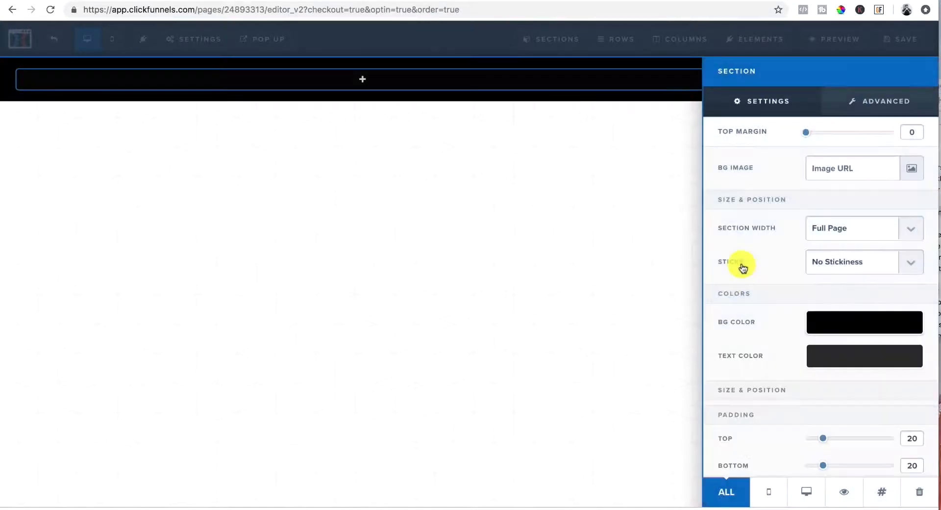
pyautogui.click(561, 135)
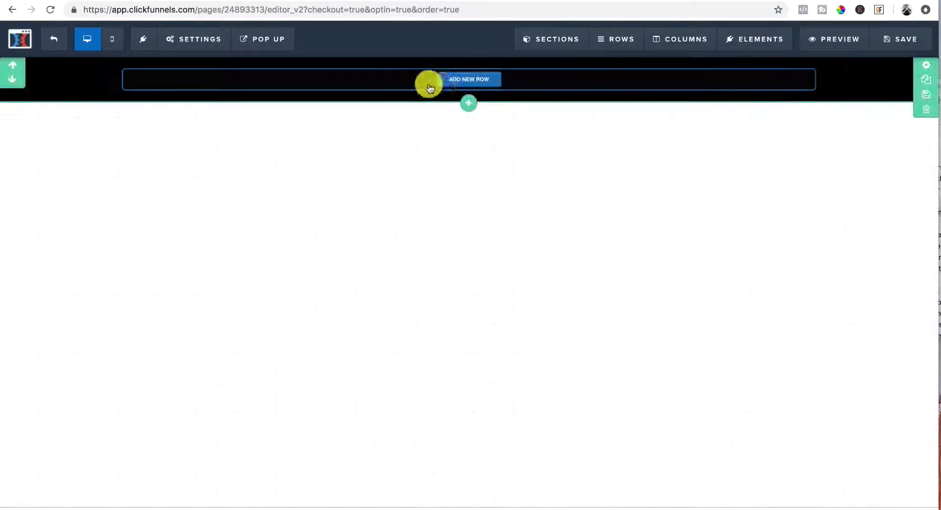
# Add a two-column row and place the black logo from Uploaded Images in the left column
pyautogui.click(469, 80)
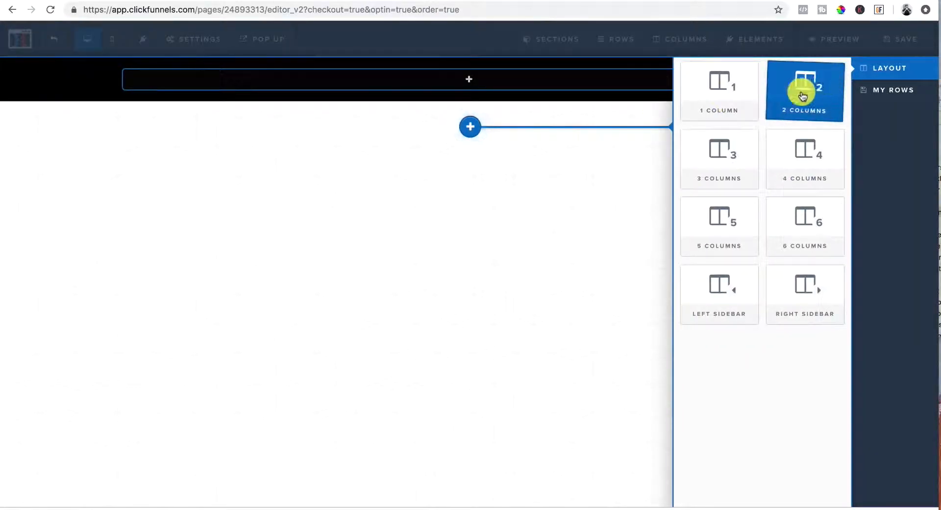
pyautogui.click(834, 81)
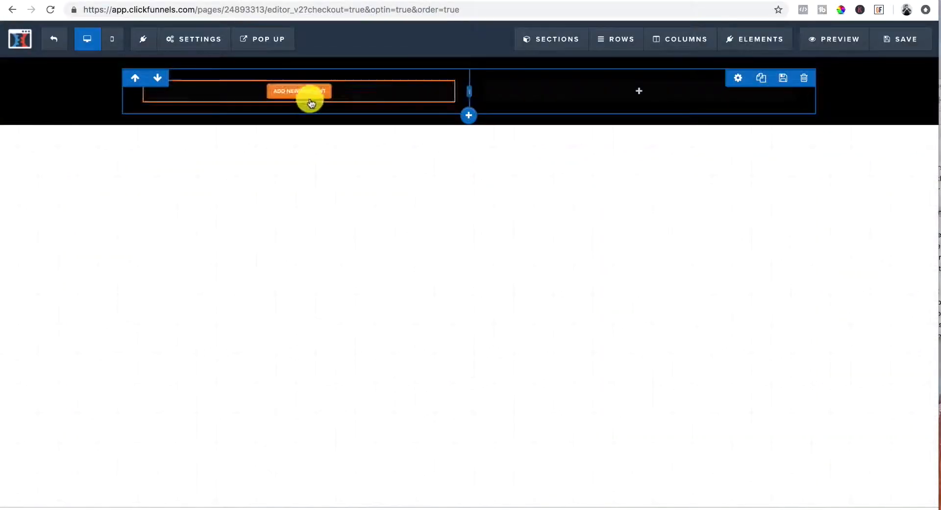
pyautogui.click(302, 96)
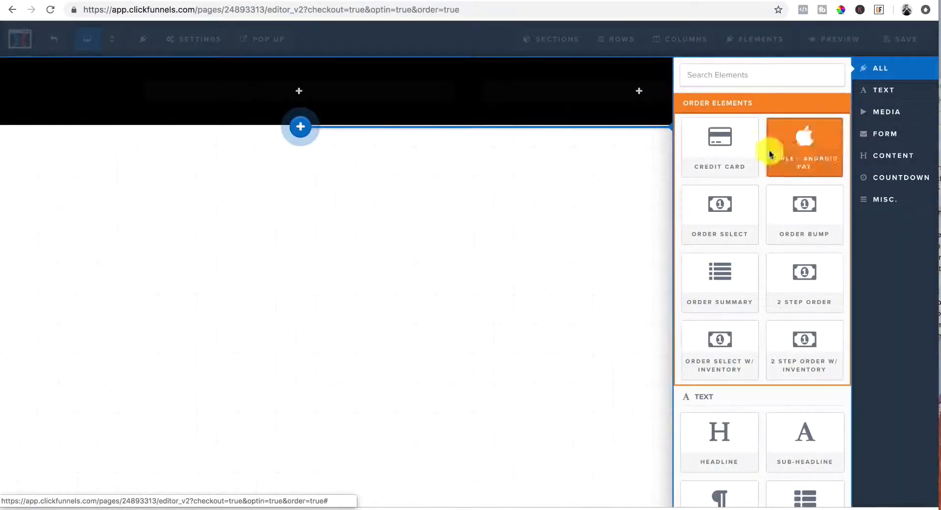
pyautogui.scroll(-5, 734, 450)
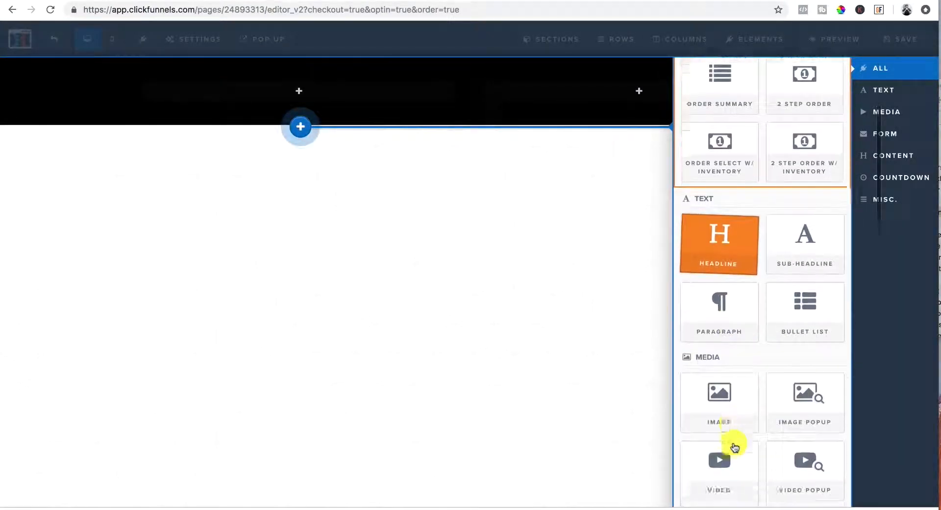
pyautogui.click(720, 353)
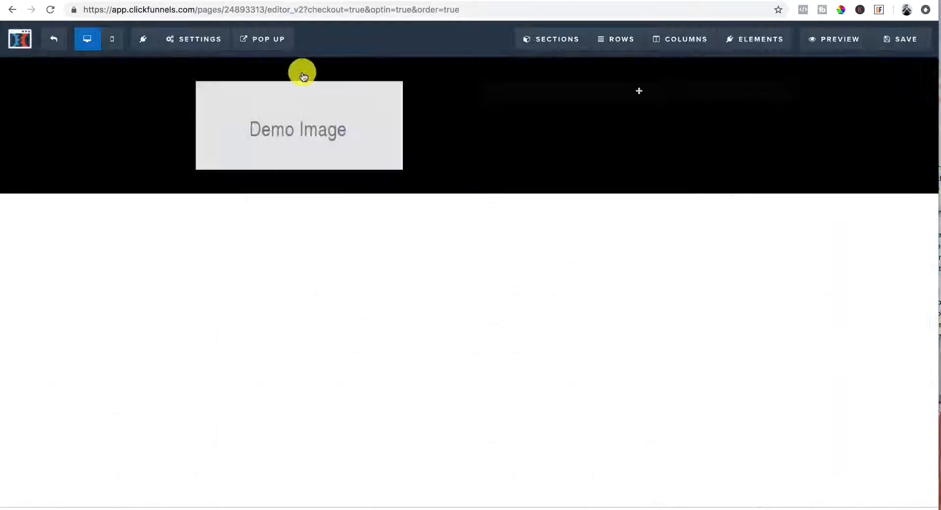
pyautogui.click(319, 126)
pyautogui.click(913, 168)
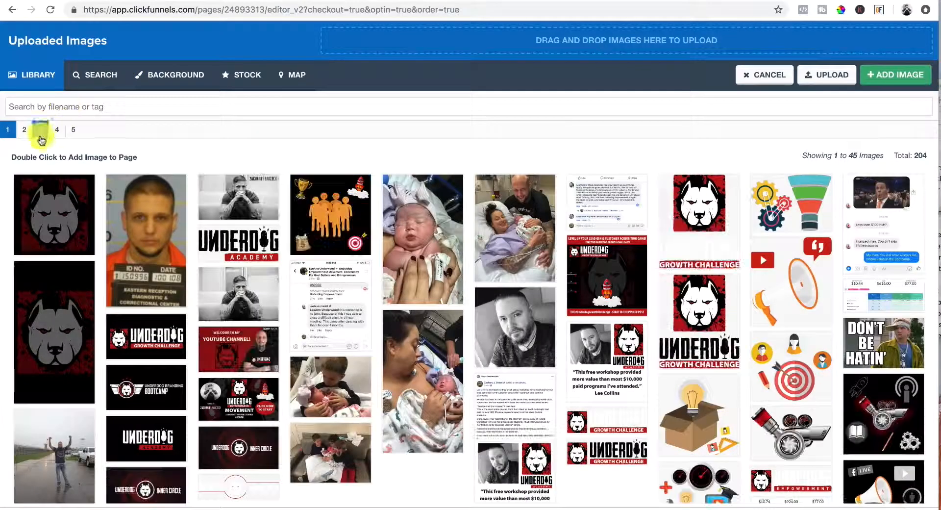
pyautogui.click(41, 129)
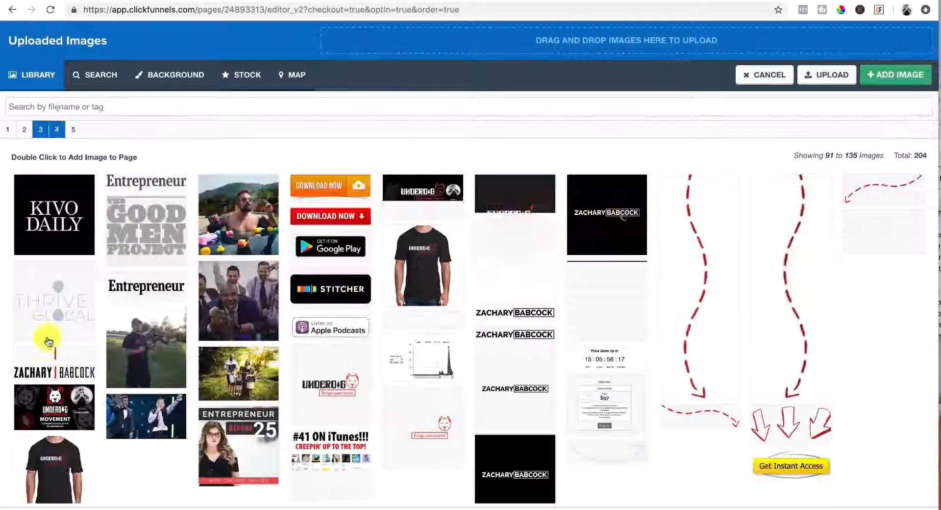
pyautogui.doubleClick(65, 357)
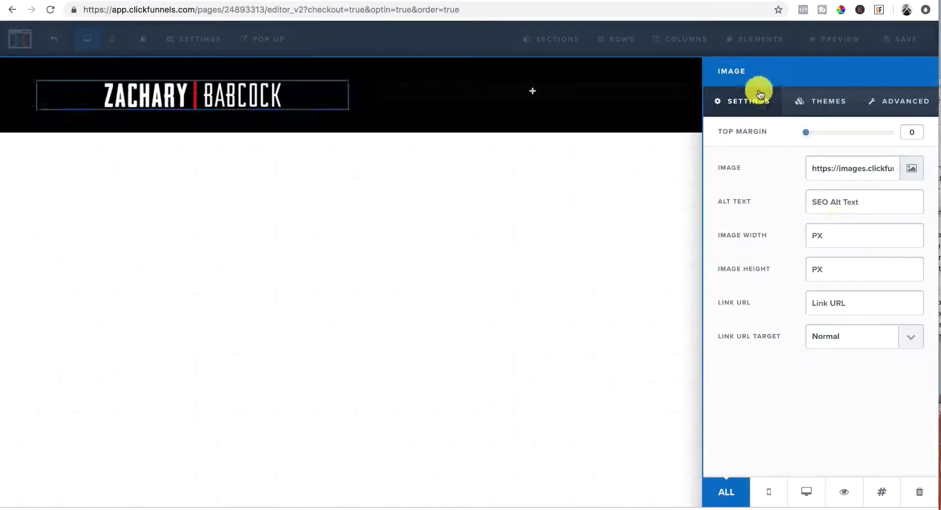
# Set the logo's width to 200 px and align it left
pyautogui.click(823, 237)
pyautogui.write('200')
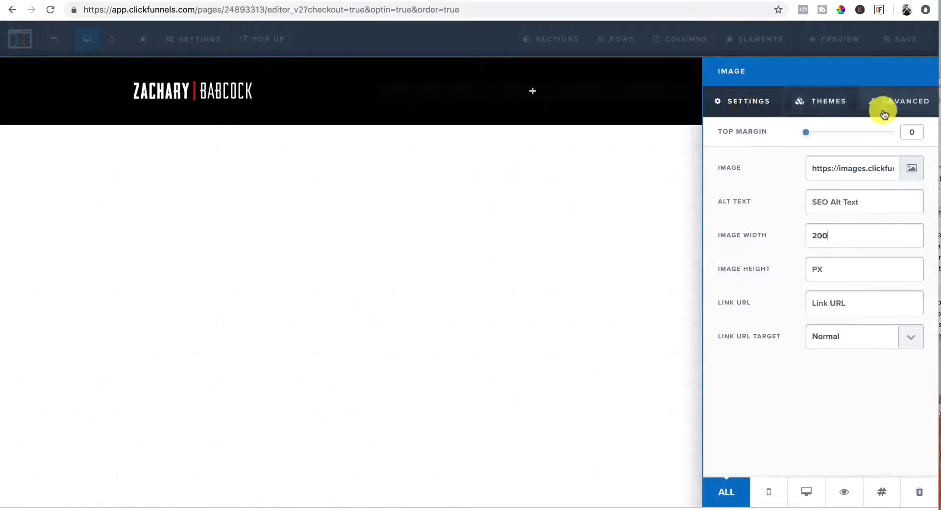
pyautogui.click(900, 103)
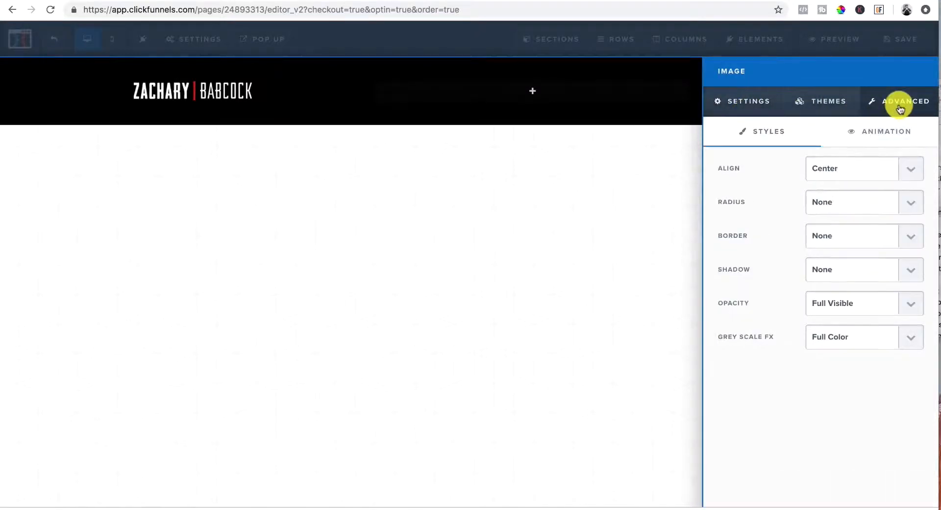
pyautogui.click(910, 174)
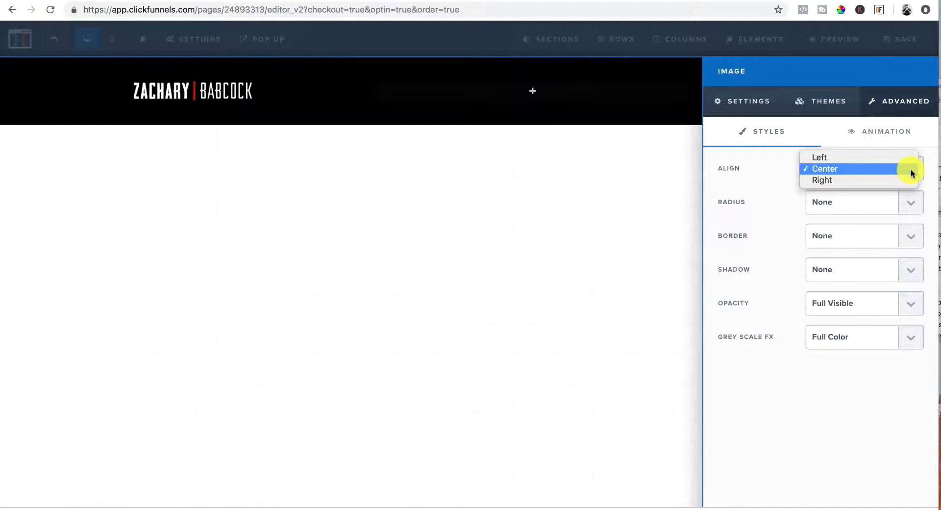
pyautogui.click(841, 164)
pyautogui.click(228, 191)
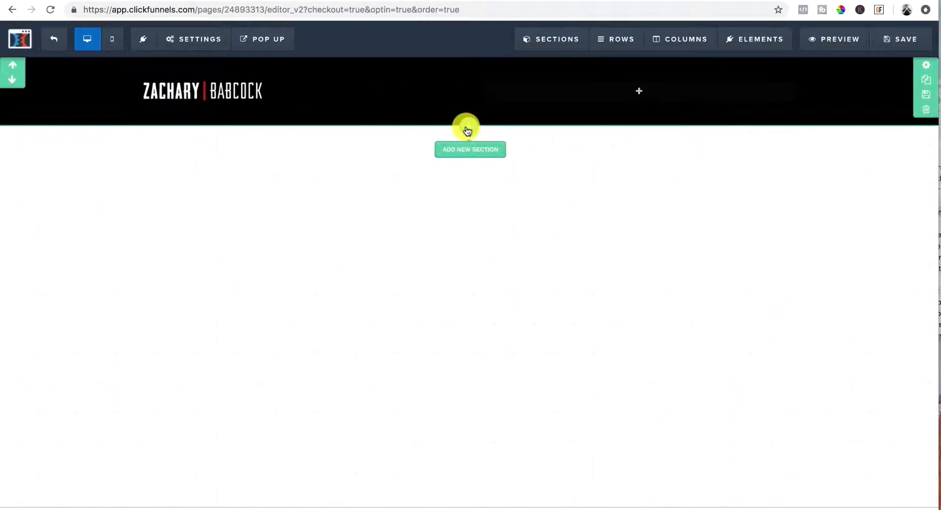
# Add a full-width section with a one-column row holding a Large Call to Action Headline
pyautogui.click(467, 130)
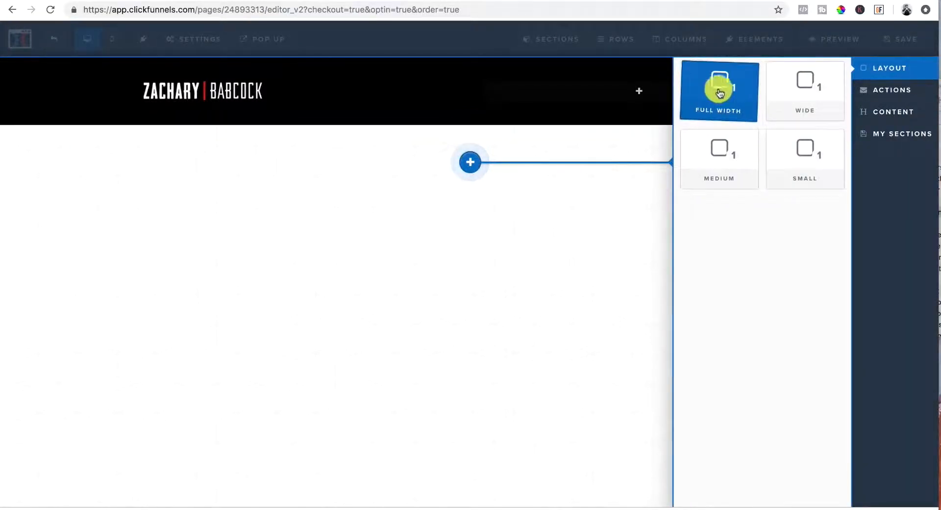
pyautogui.click(719, 93)
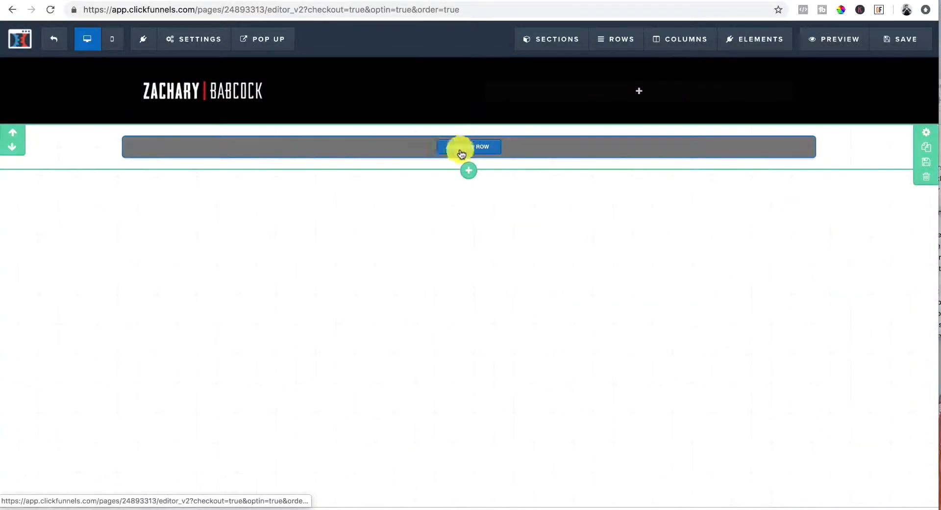
pyautogui.click(466, 148)
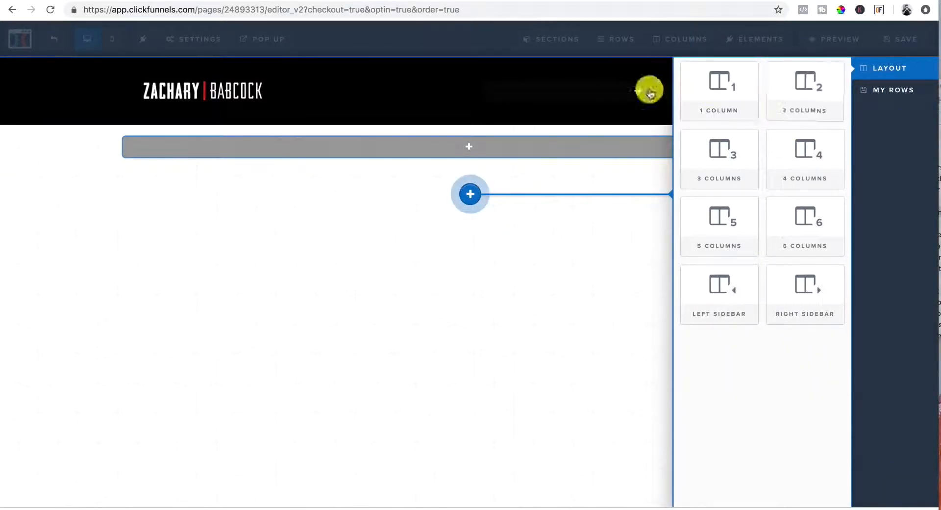
pyautogui.click(719, 94)
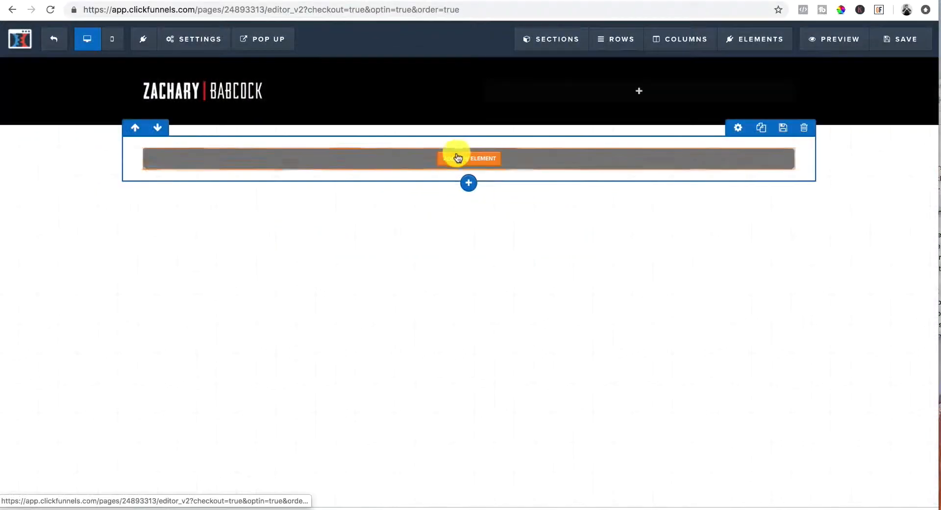
pyautogui.click(468, 159)
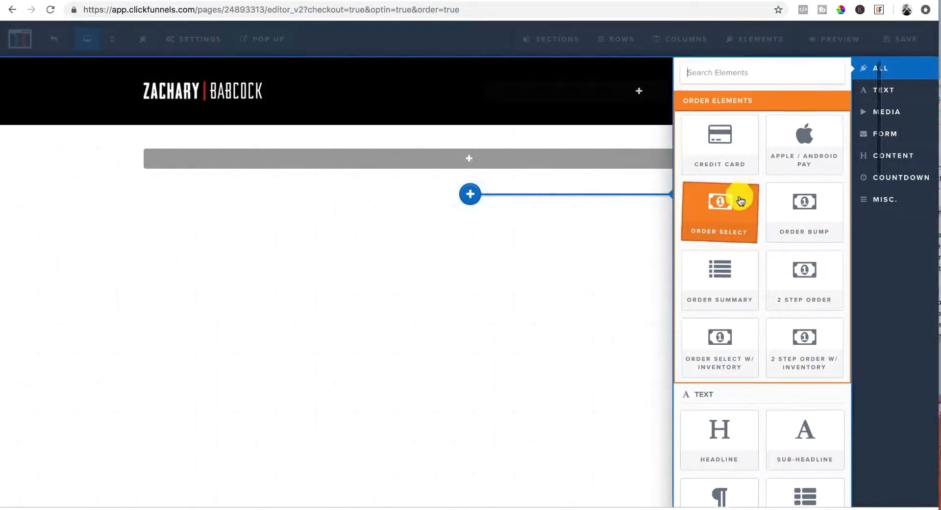
pyautogui.scroll(-2, 809, 225)
pyautogui.click(743, 344)
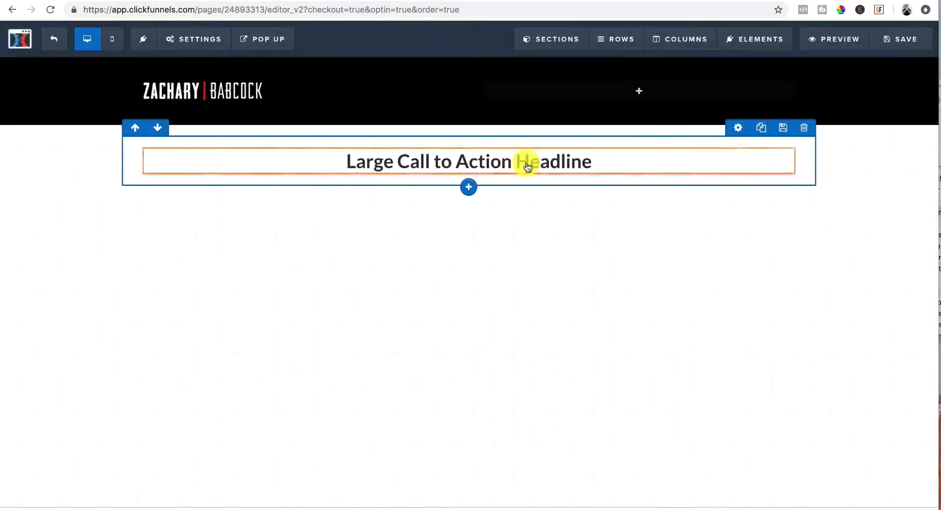
# Add a video element below the headline and set its source to YouTube
pyautogui.click(469, 176)
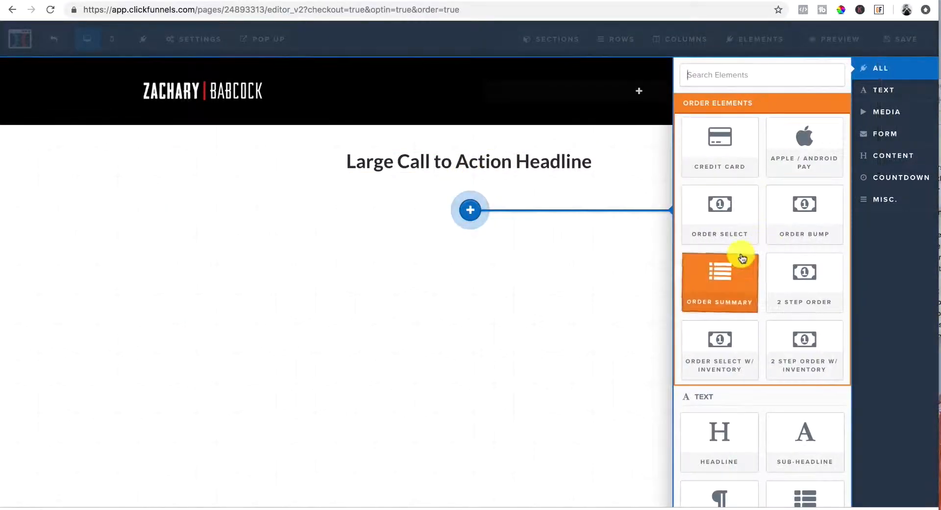
pyautogui.scroll(-2, 737, 252)
pyautogui.scroll(-5, 753, 374)
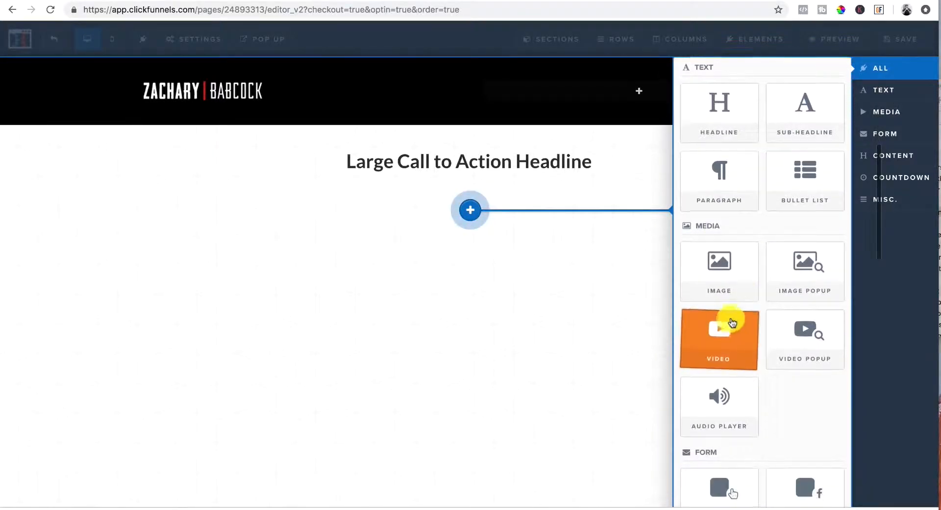
pyautogui.click(734, 342)
pyautogui.scroll(-2, 563, 249)
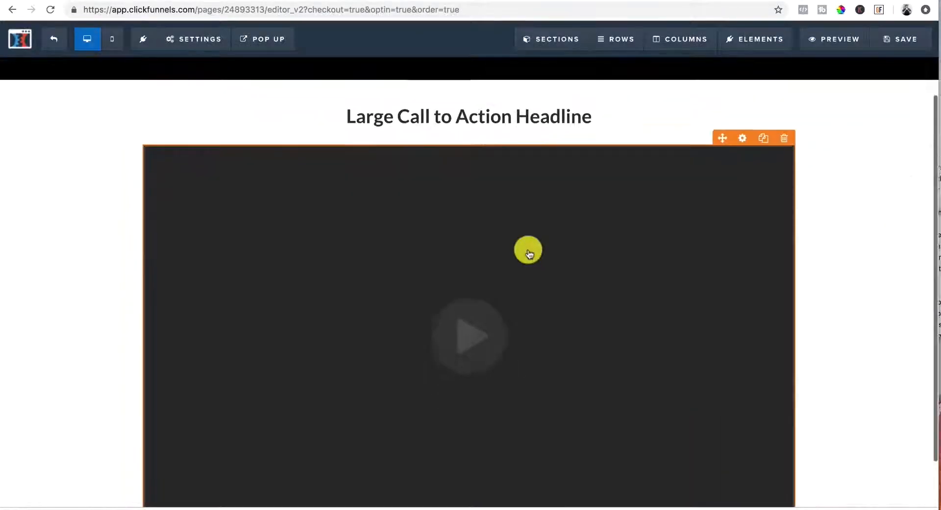
pyautogui.scroll(2, 564, 249)
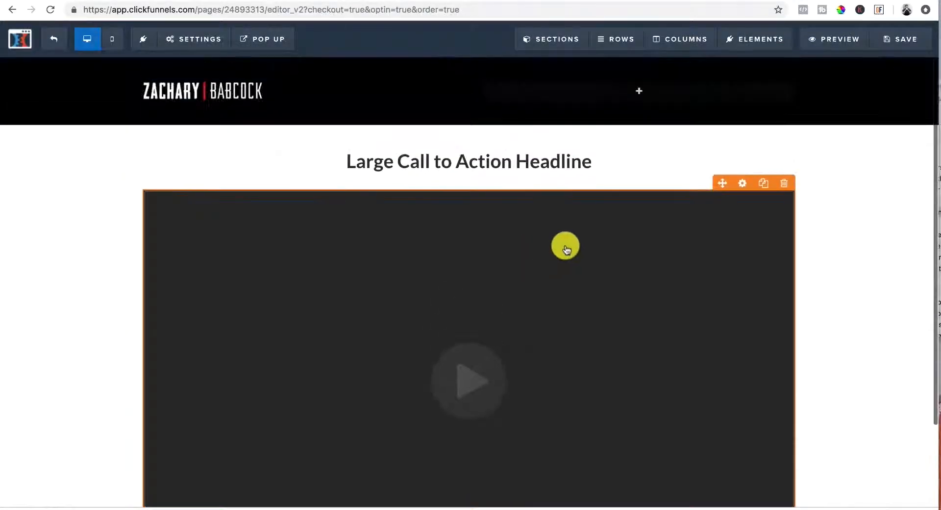
pyautogui.click(738, 186)
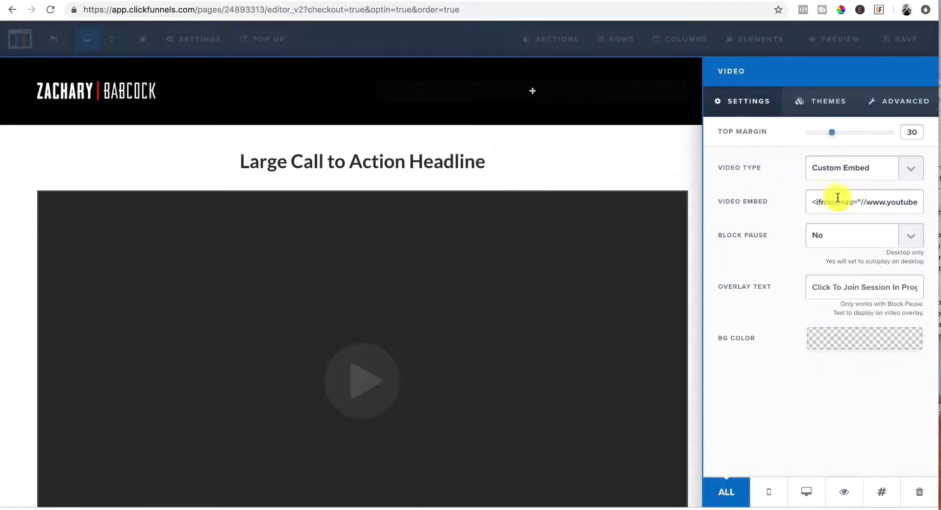
pyautogui.click(911, 168)
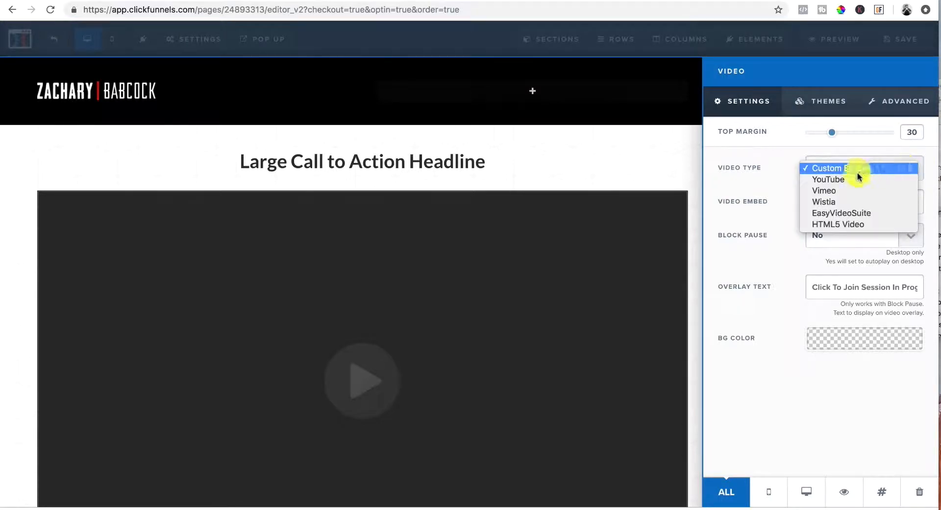
pyautogui.click(835, 180)
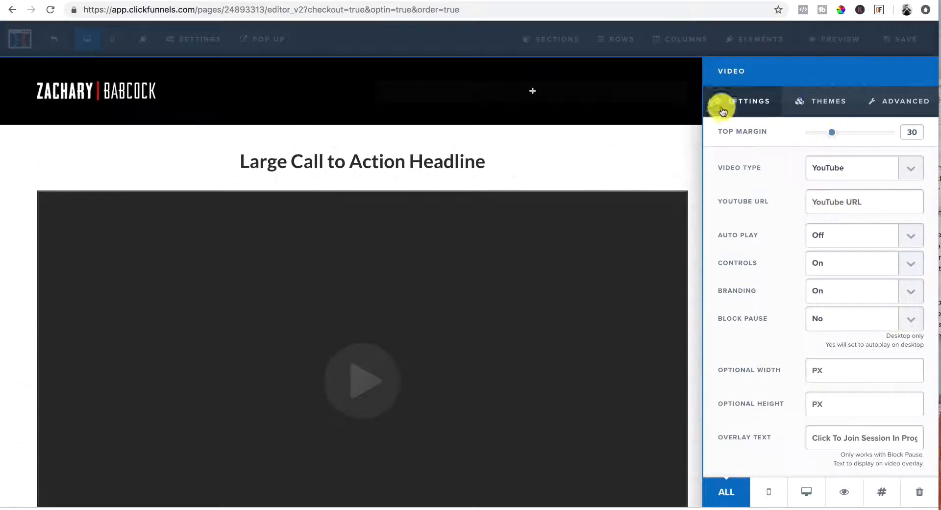
pyautogui.click(607, 157)
pyautogui.scroll(-2, 607, 155)
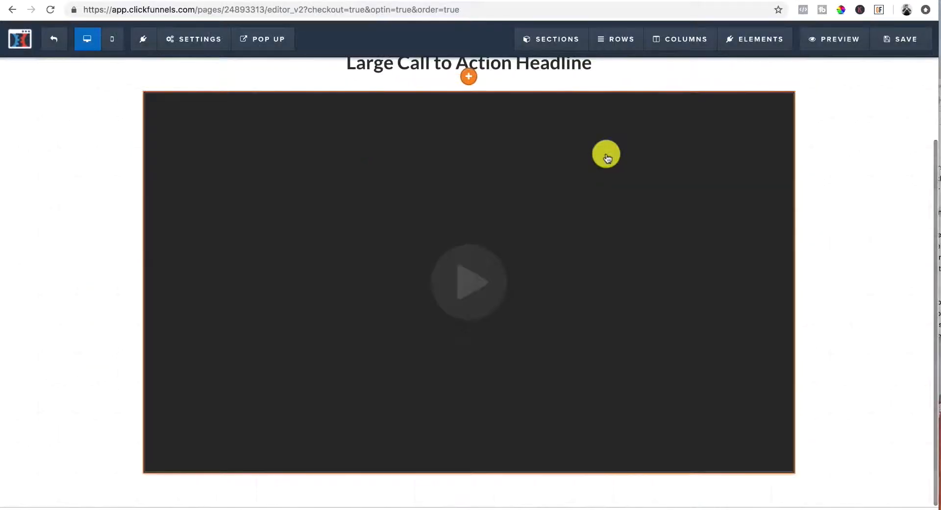
# Insert an Order Summary below the video, then delete it
pyautogui.click(470, 473)
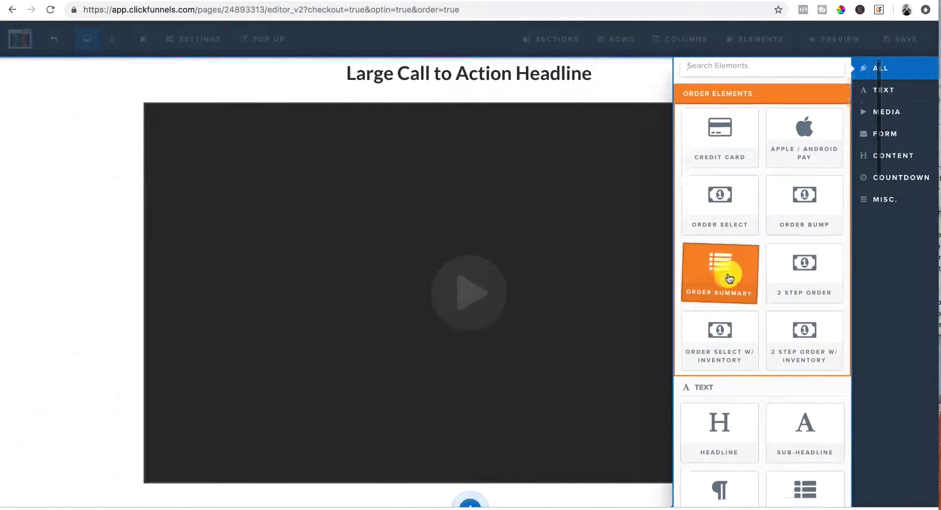
pyautogui.click(730, 278)
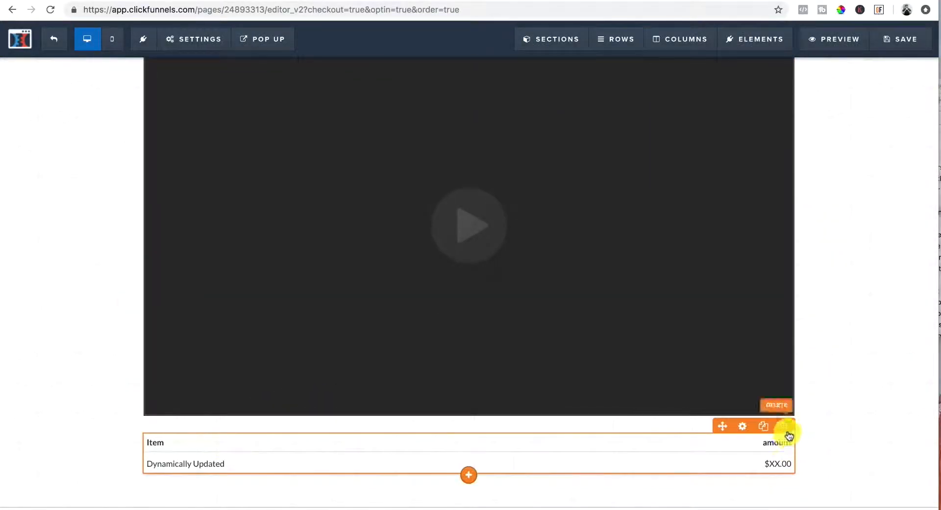
pyautogui.click(788, 436)
pyautogui.click(558, 78)
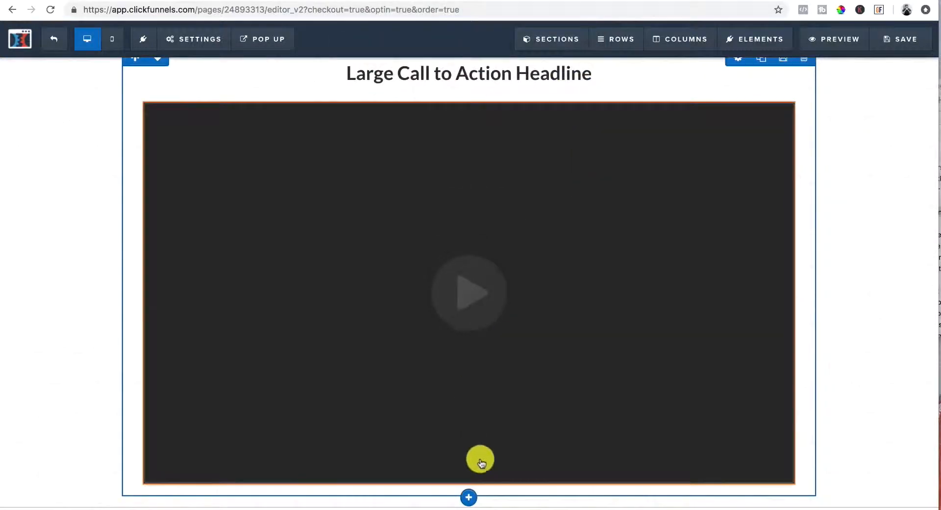
# Add a Benefit, Feature, Icon bullet list below the video
pyautogui.click(469, 487)
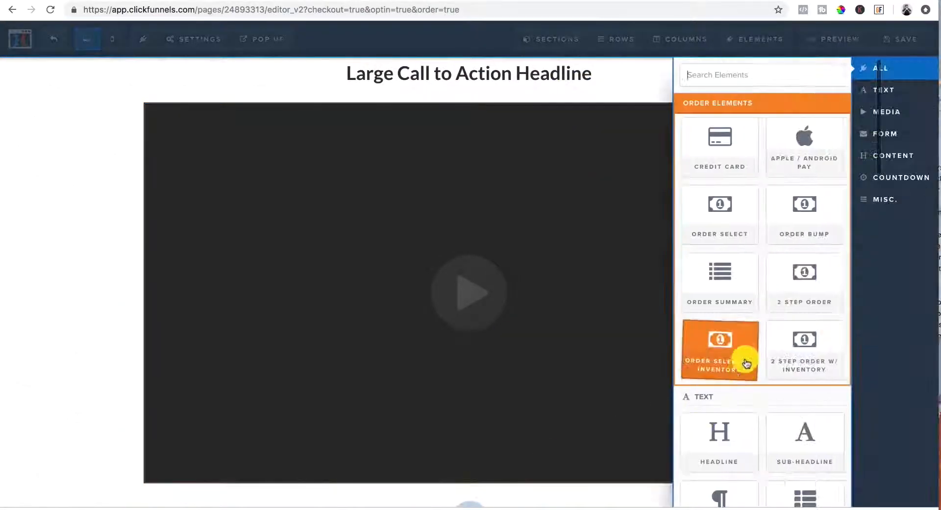
pyautogui.scroll(-5, 745, 353)
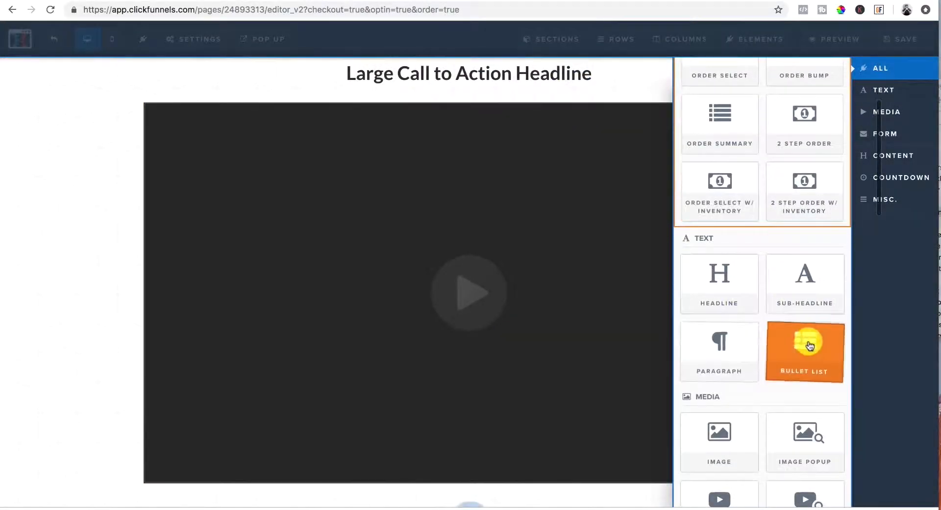
pyautogui.click(810, 289)
pyautogui.scroll(-2, 521, 352)
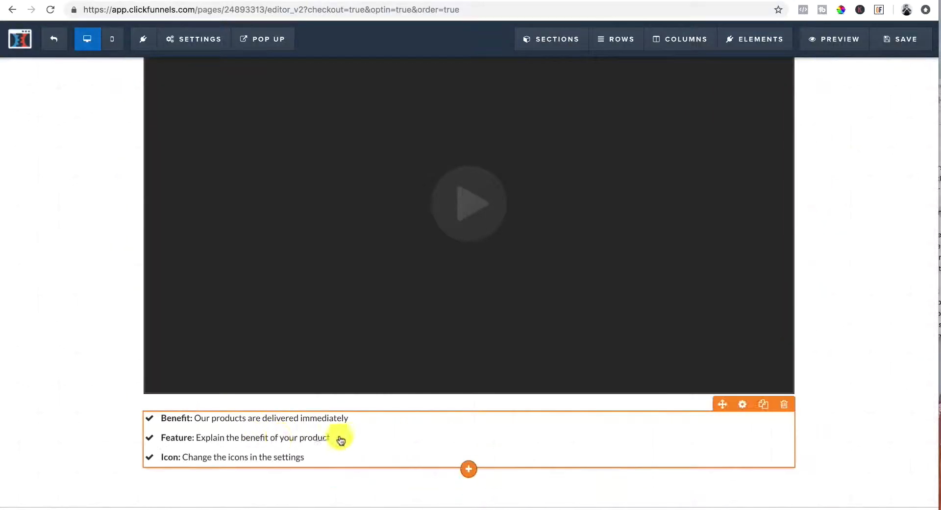
pyautogui.scroll(1, 413, 430)
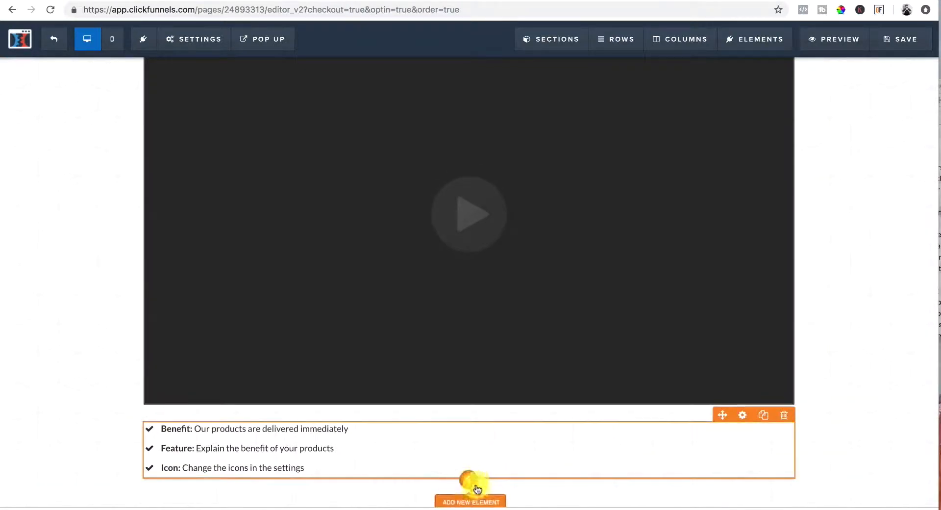
# Add a full-width section with a two-column row under the bullet list
pyautogui.click(470, 499)
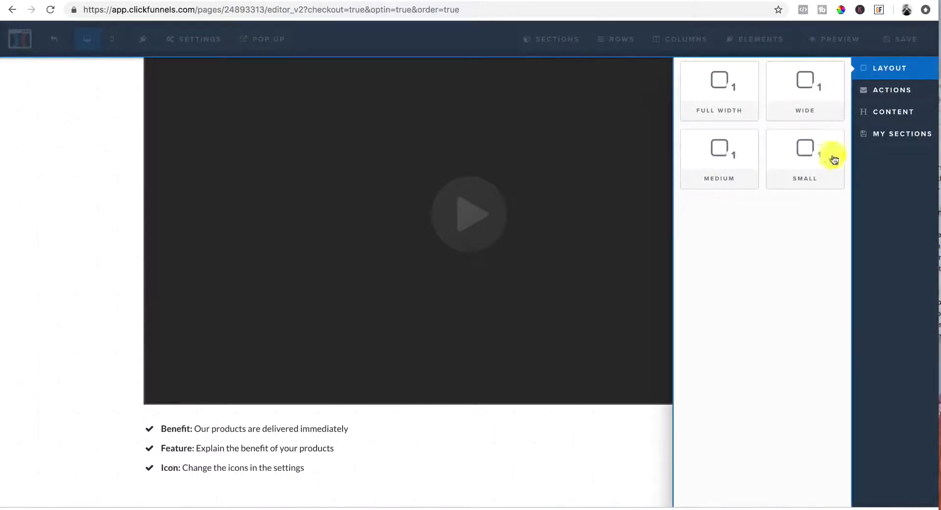
pyautogui.click(719, 90)
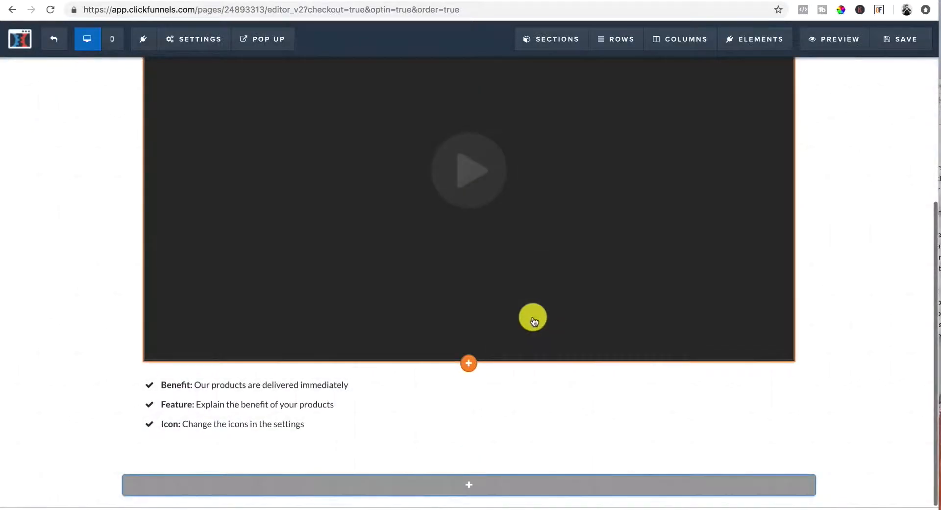
pyautogui.click(470, 485)
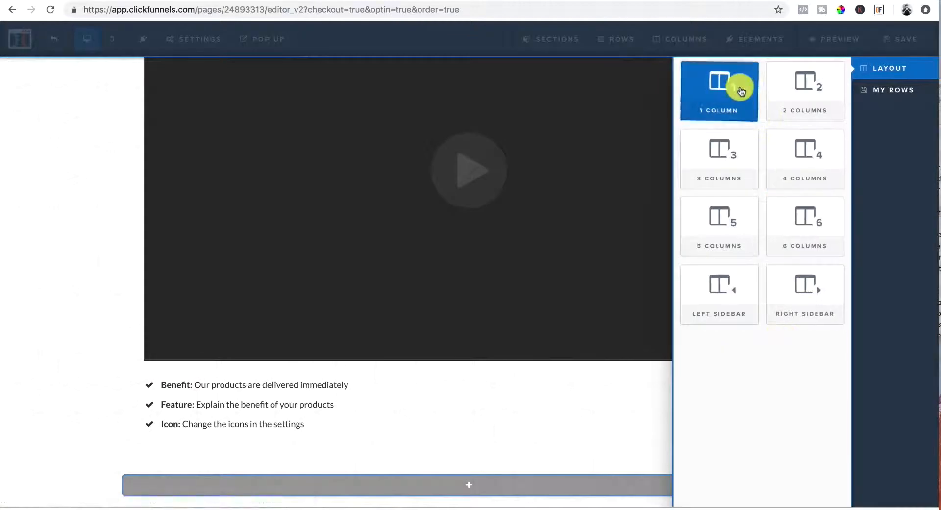
pyautogui.click(820, 95)
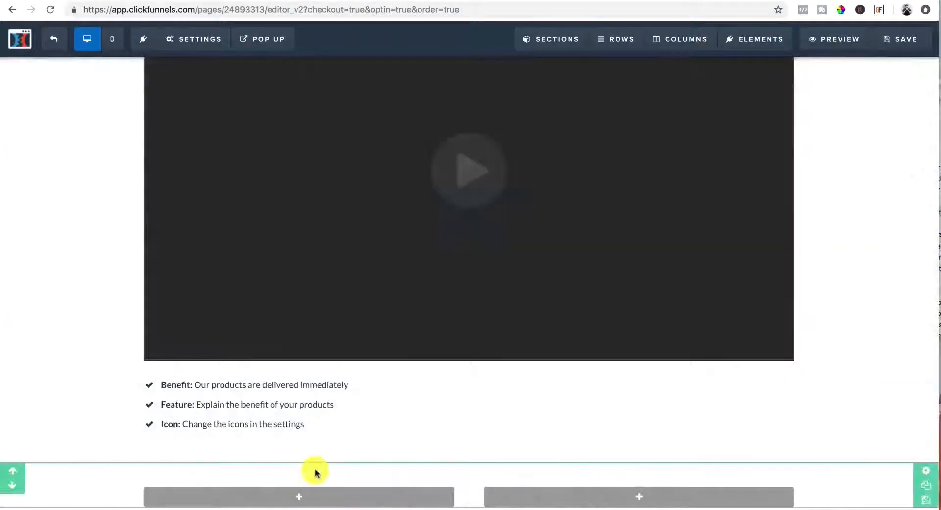
# Put a demo image with a paragraph beneath it in the left column
pyautogui.scroll(-1, 315, 472)
pyautogui.click(296, 461)
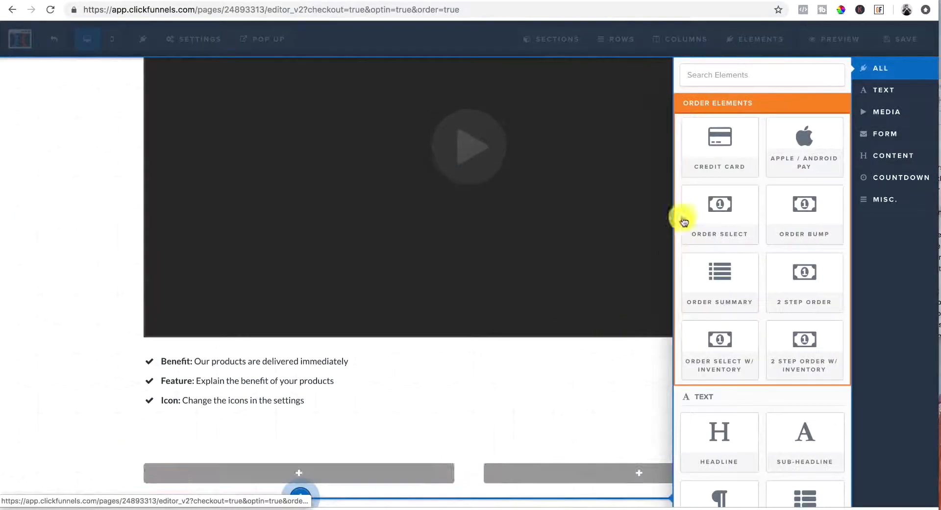
pyautogui.scroll(-2, 721, 417)
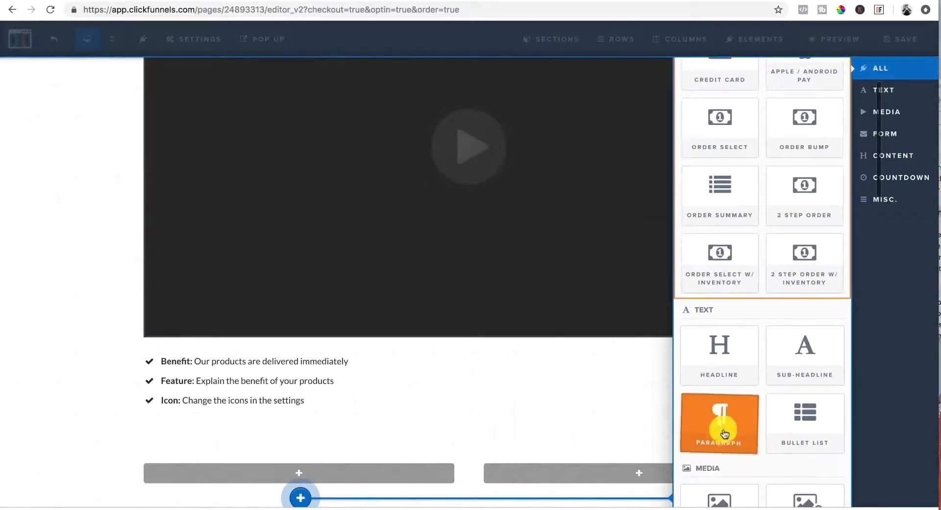
pyautogui.scroll(-1, 724, 433)
pyautogui.click(712, 399)
pyautogui.scroll(-2, 417, 446)
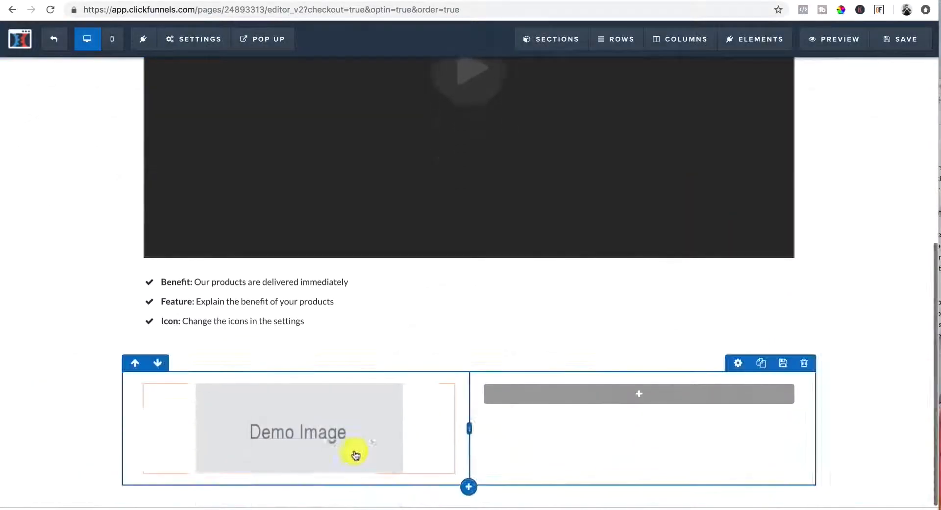
pyautogui.click(301, 474)
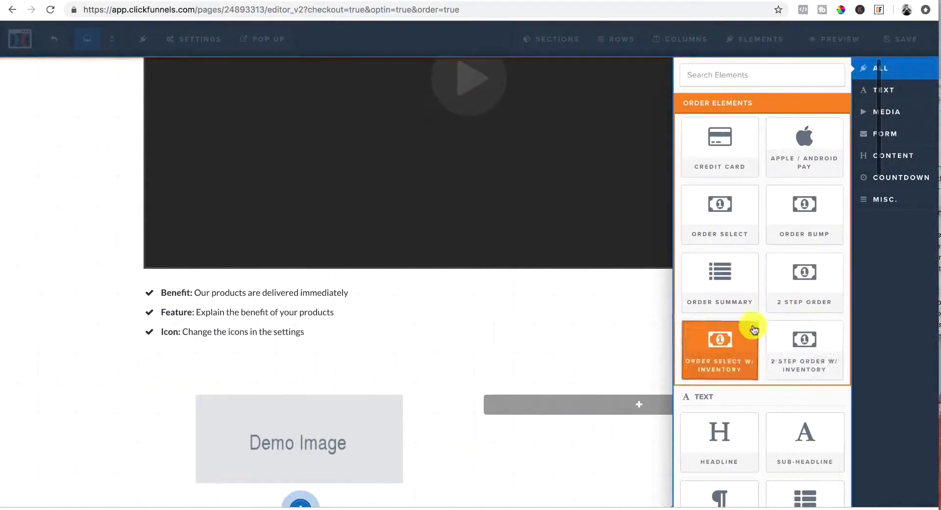
pyautogui.scroll(-3, 752, 325)
pyautogui.click(723, 396)
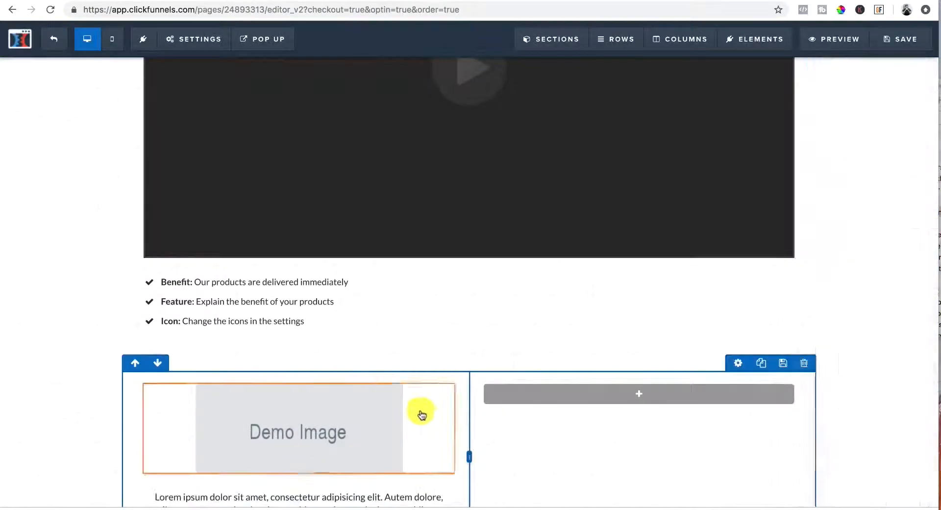
pyautogui.scroll(-1, 505, 393)
# Fill the right column with an image and paragraph, then add a full-width section below
pyautogui.click(650, 342)
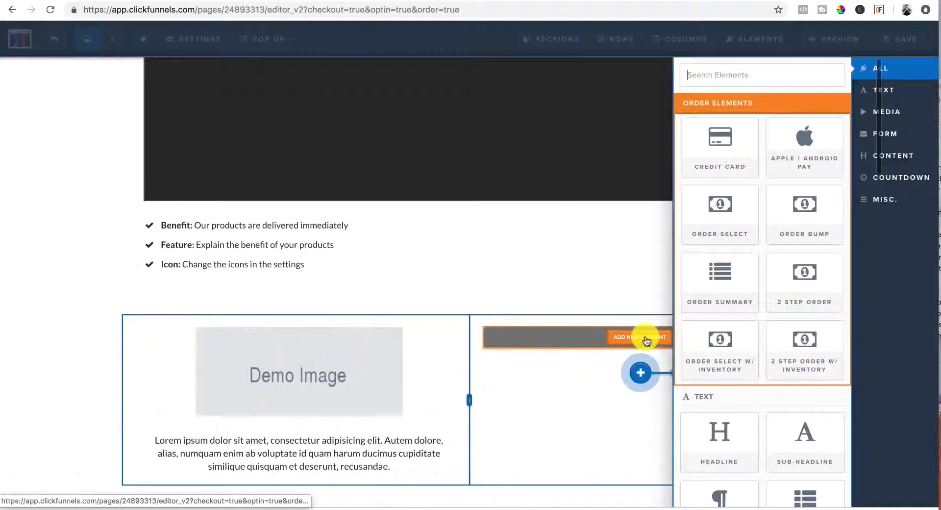
pyautogui.scroll(-6, 723, 406)
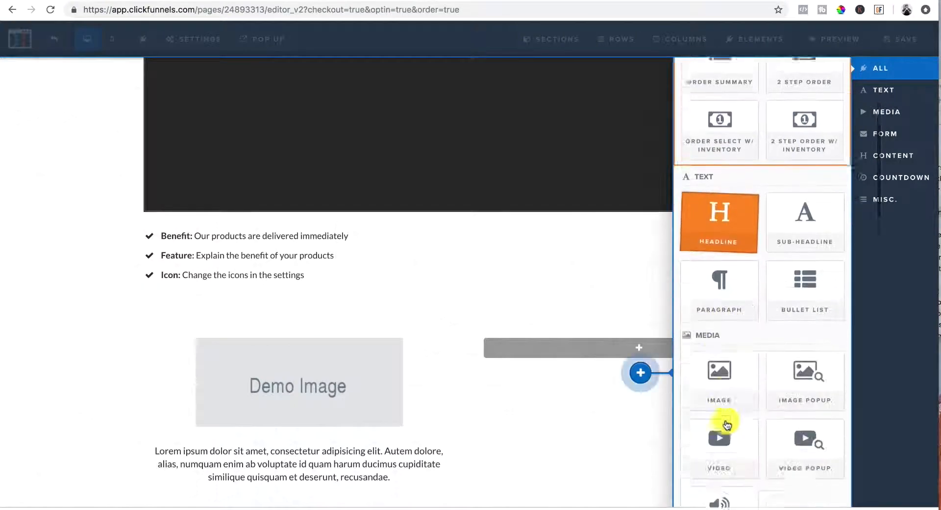
pyautogui.click(719, 316)
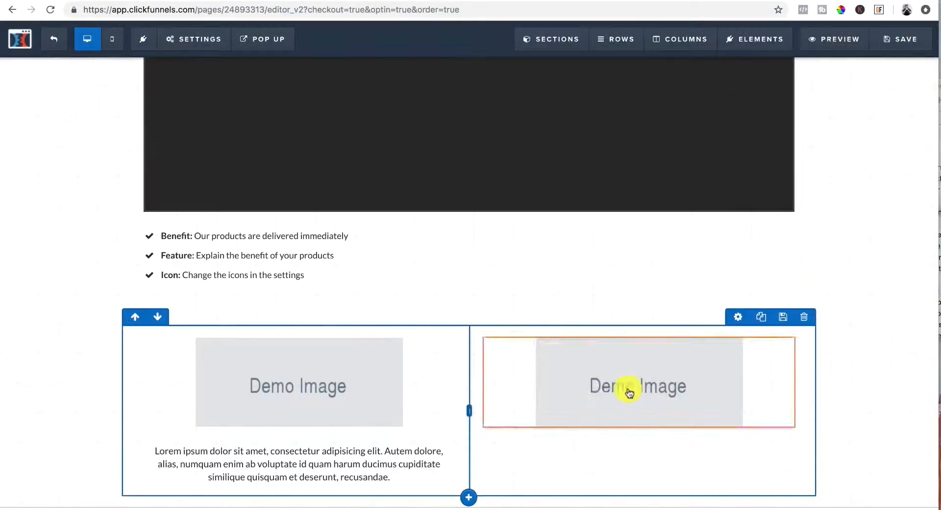
pyautogui.click(641, 450)
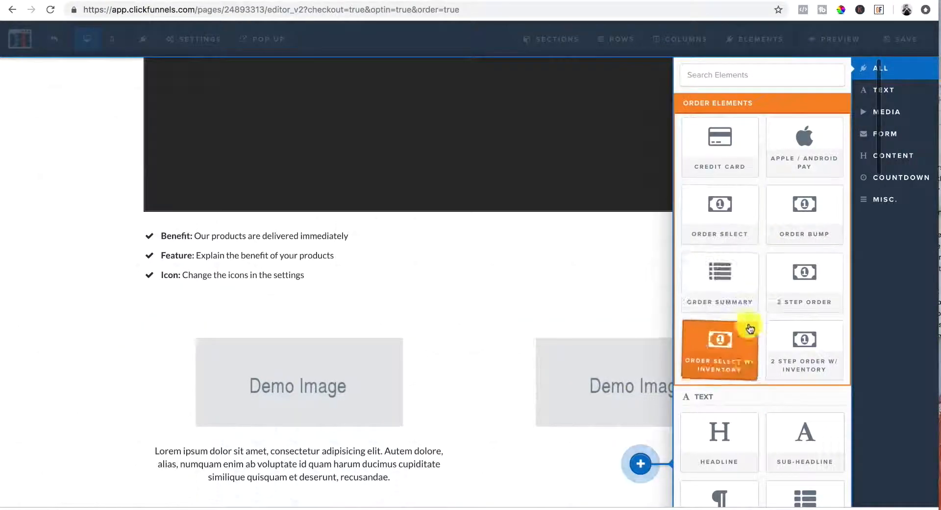
pyautogui.scroll(-5, 691, 327)
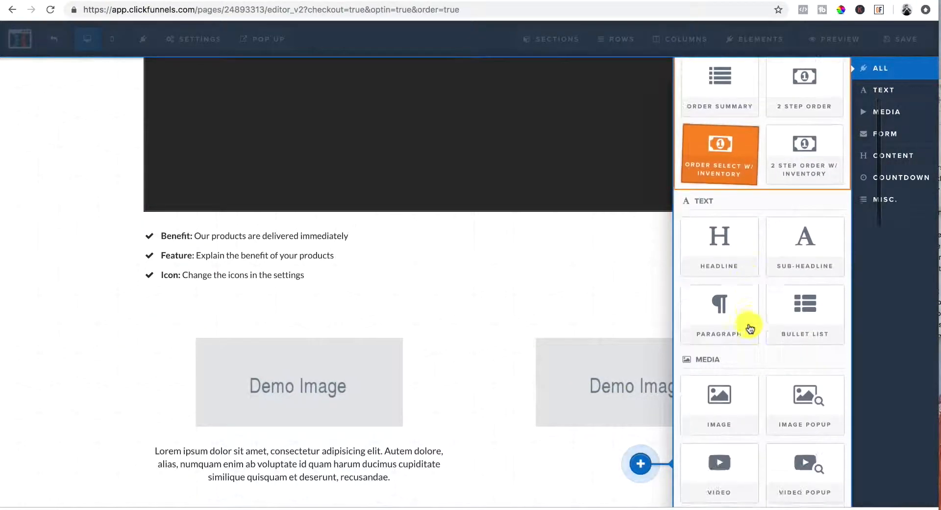
pyautogui.click(722, 324)
pyautogui.scroll(-1, 597, 365)
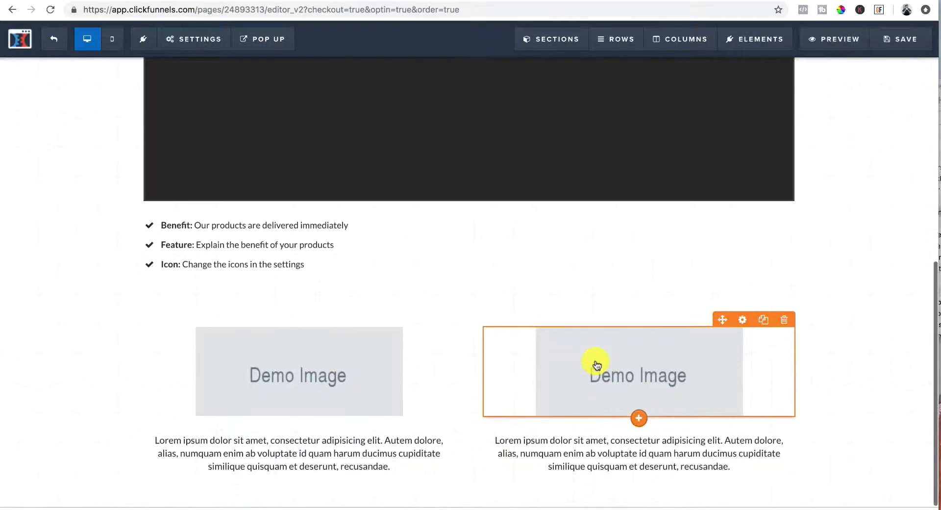
pyautogui.click(472, 503)
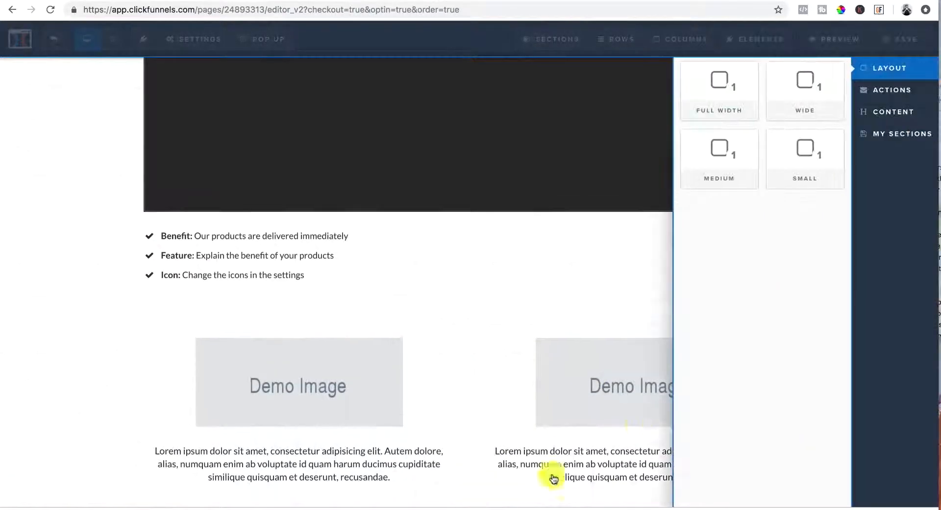
pyautogui.click(733, 123)
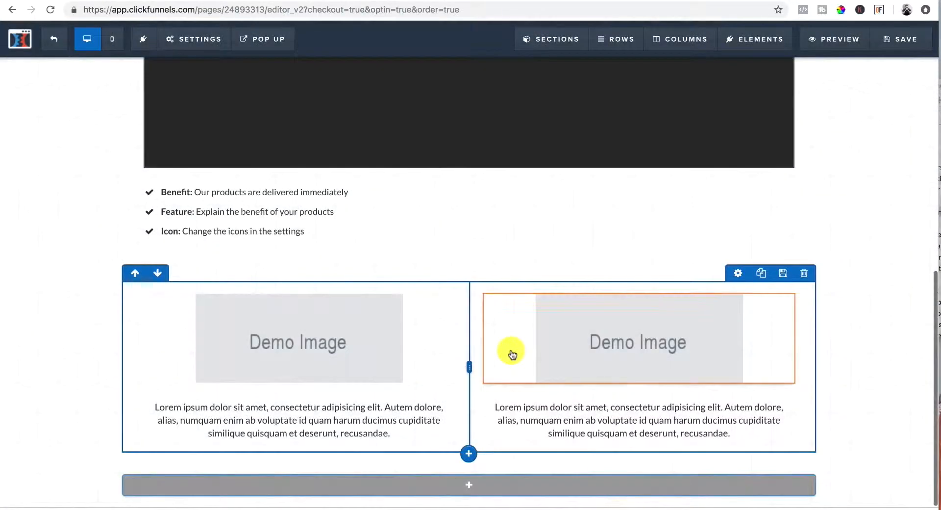
# Add a one-column row holding a centered demo image
pyautogui.click(471, 486)
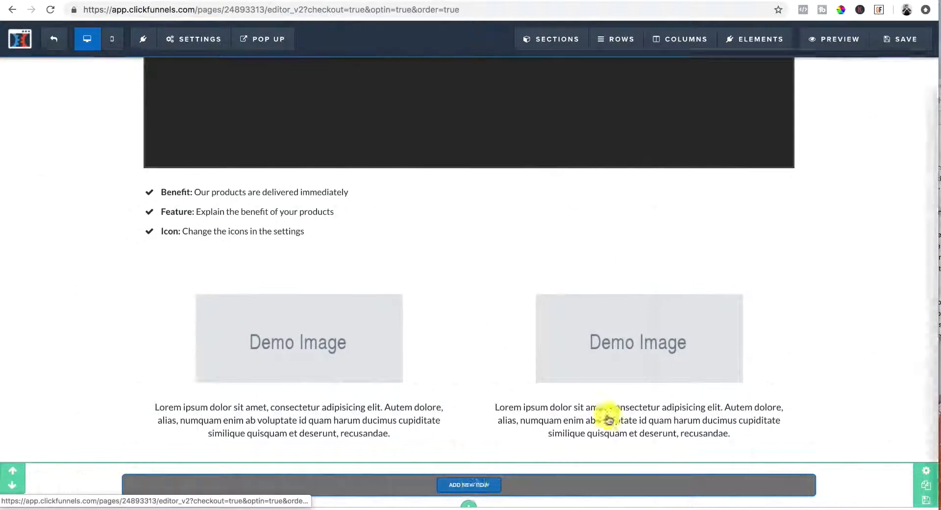
pyautogui.click(723, 84)
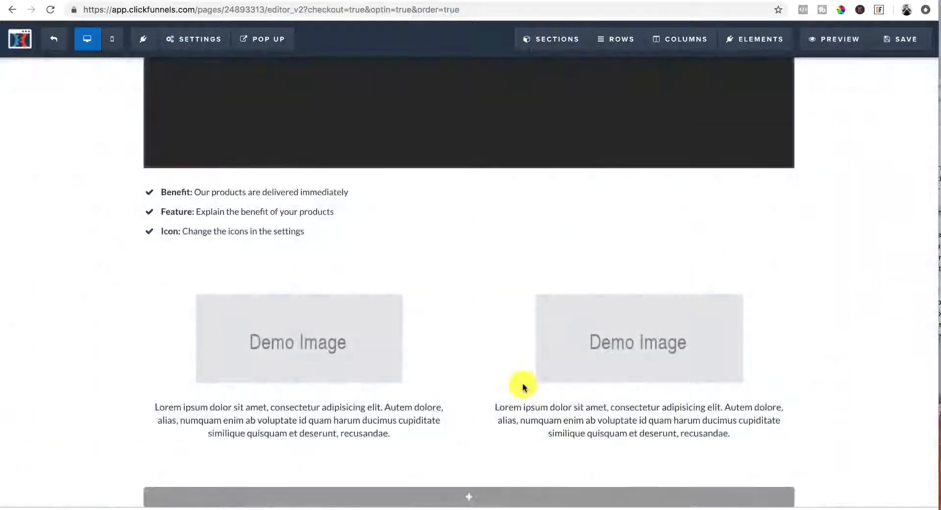
pyautogui.click(474, 478)
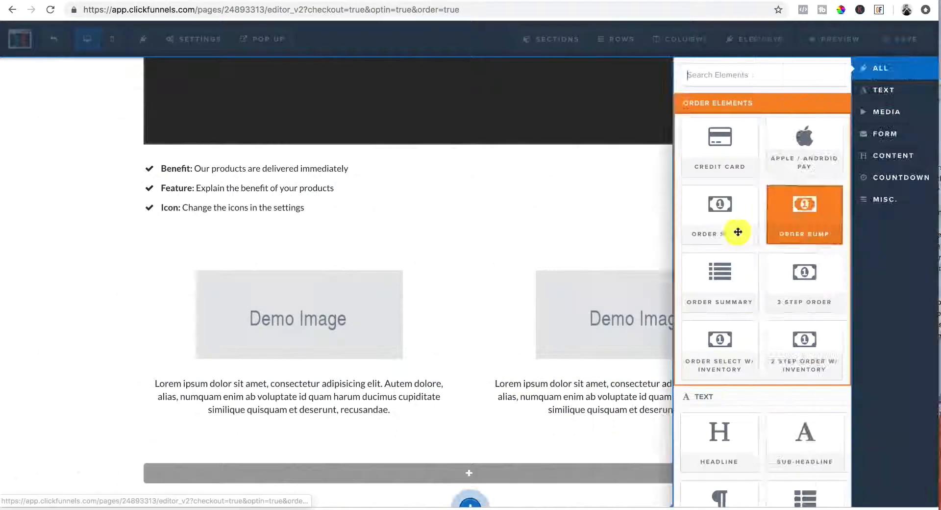
pyautogui.scroll(-3, 717, 416)
pyautogui.scroll(-2, 717, 416)
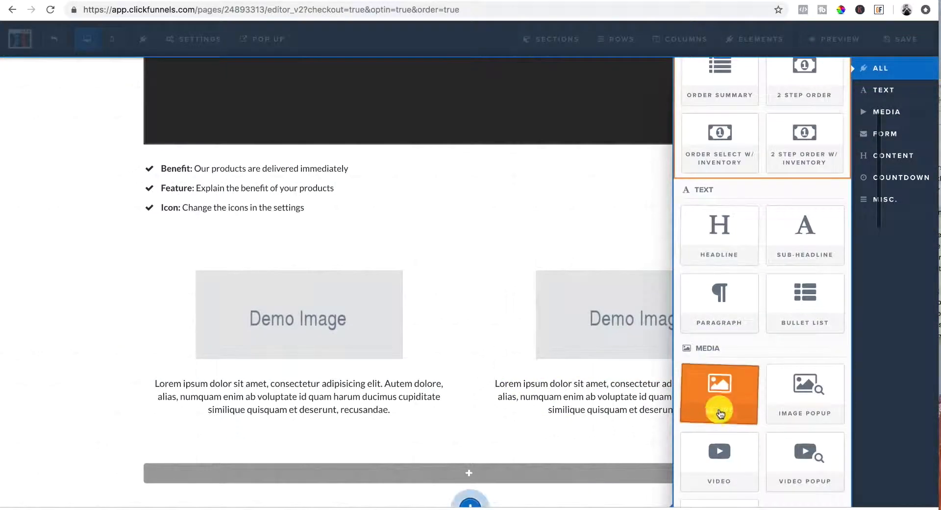
pyautogui.click(719, 396)
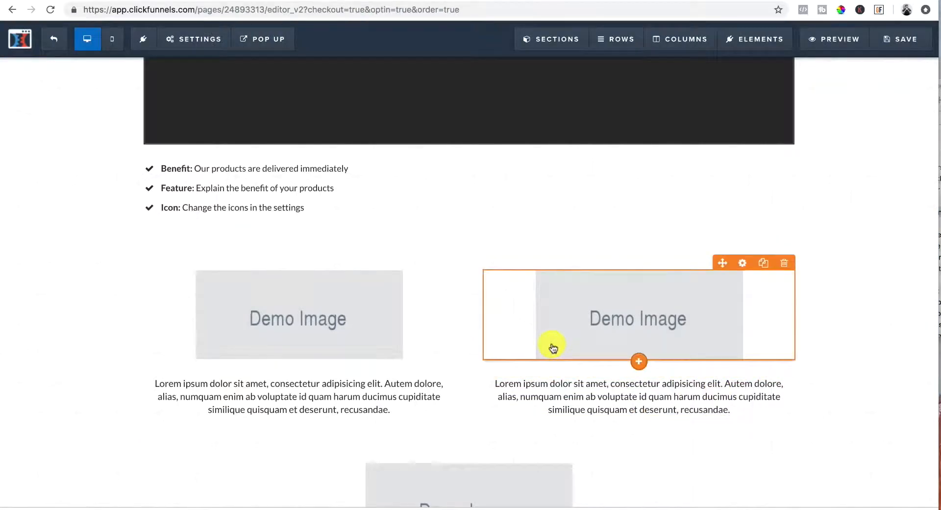
pyautogui.scroll(-2, 551, 373)
pyautogui.scroll(-1, 530, 421)
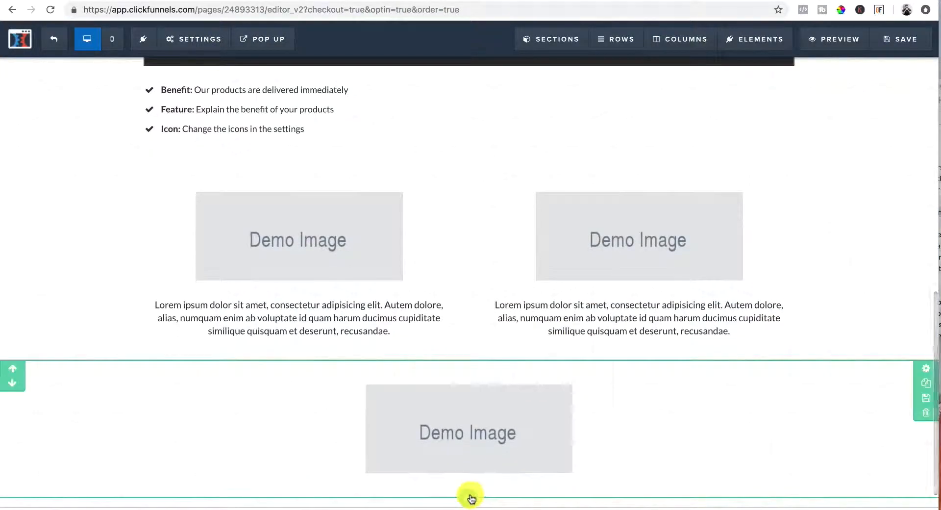
# Add another full-width section with a one-column row and a headline
pyautogui.click(471, 498)
pyautogui.click(738, 98)
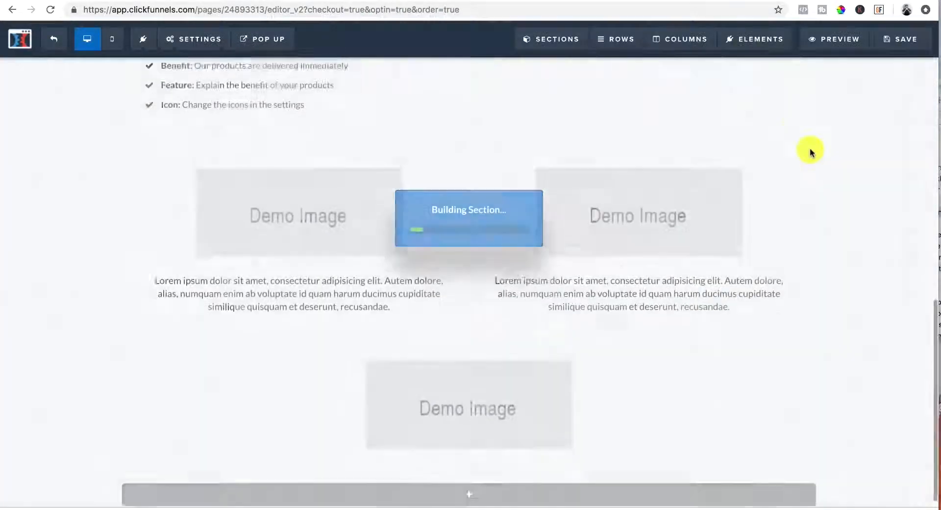
pyautogui.click(467, 472)
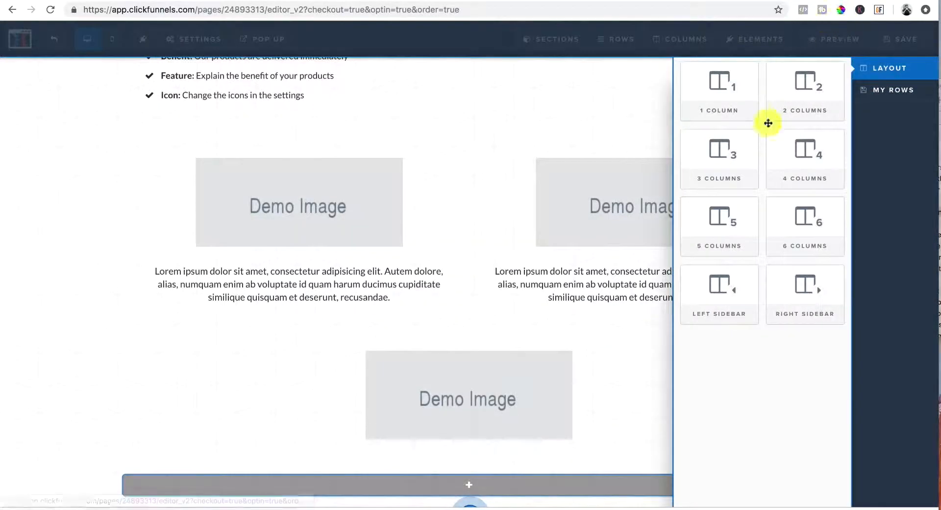
pyautogui.click(733, 94)
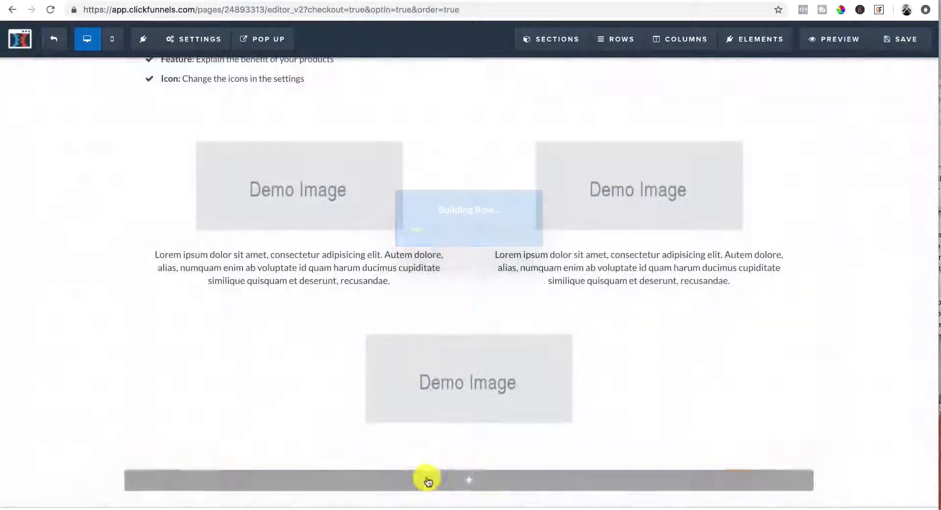
pyautogui.click(485, 481)
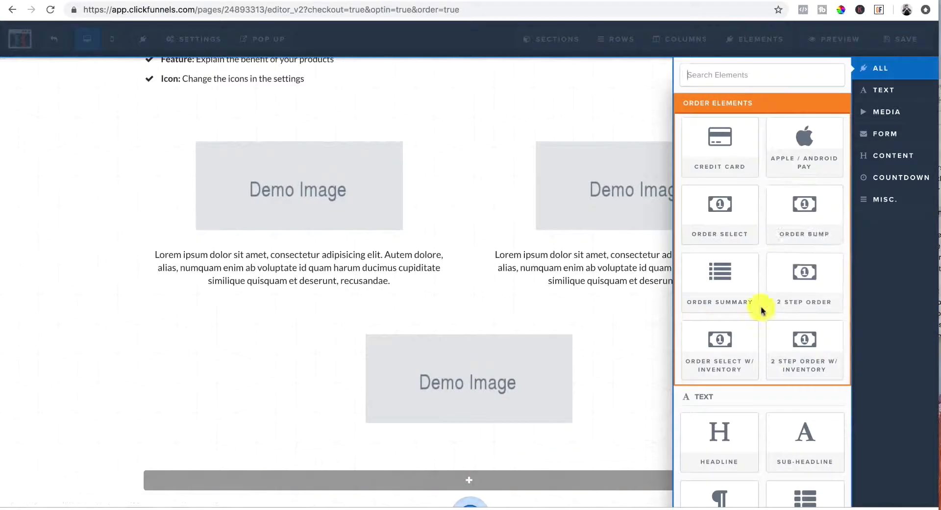
pyautogui.click(721, 399)
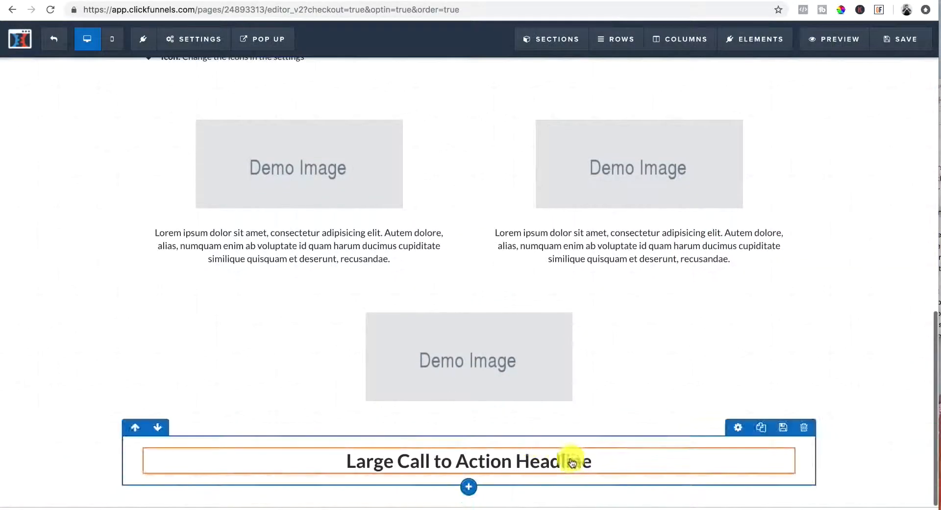
# Change the headline to read Large Call to Action Headline197
pyautogui.click(580, 461)
pyautogui.moveTo(590, 464)
pyautogui.mouseDown()
pyautogui.moveTo(420, 458)
pyautogui.moveTo(580, 470)
pyautogui.mouseUp()
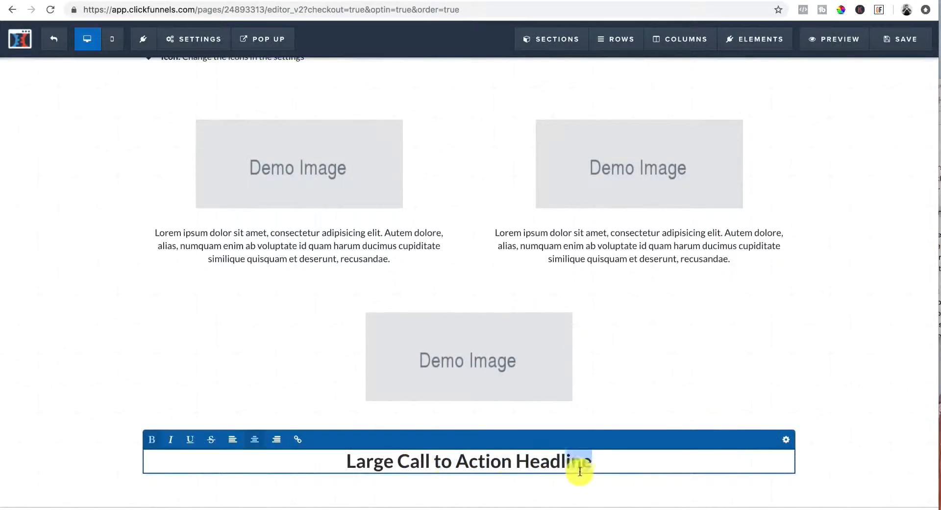
pyautogui.write('197')
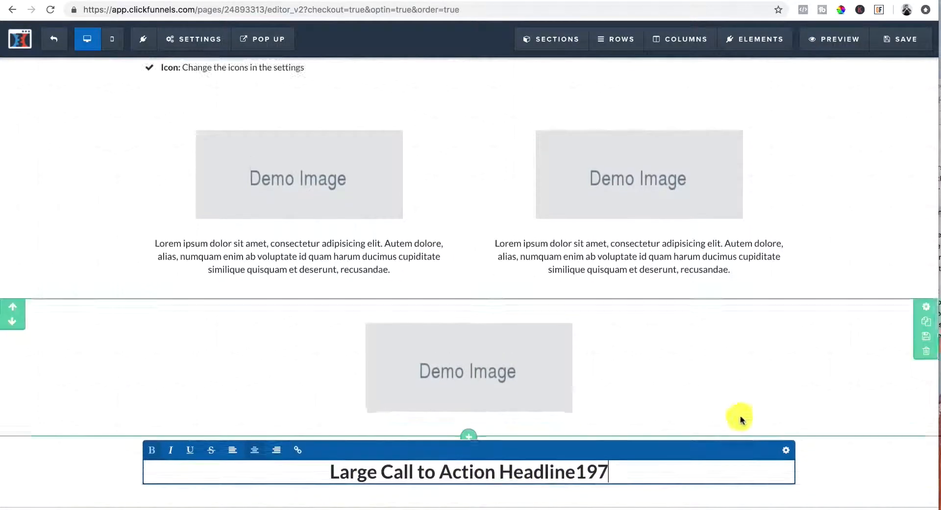
pyautogui.click(869, 421)
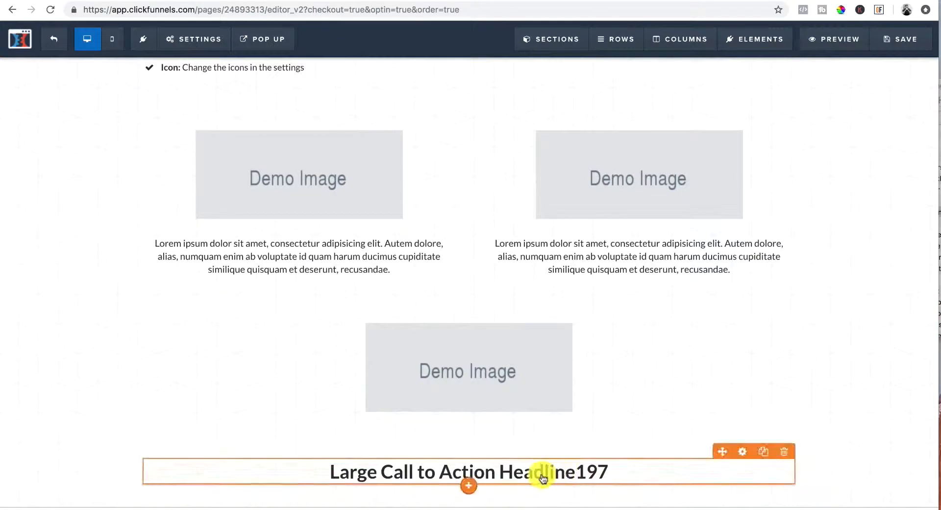
# Duplicate the headline so two identical copies are stacked
pyautogui.click(764, 451)
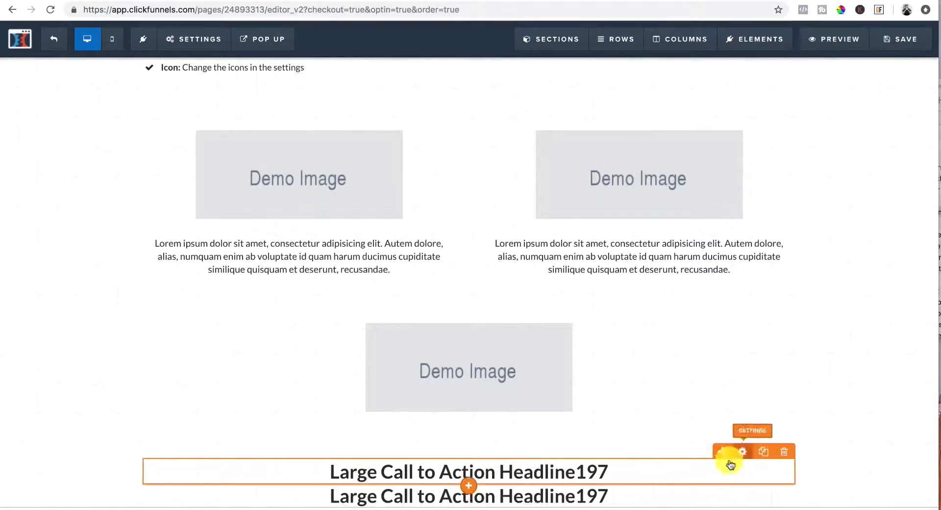
pyautogui.click(599, 495)
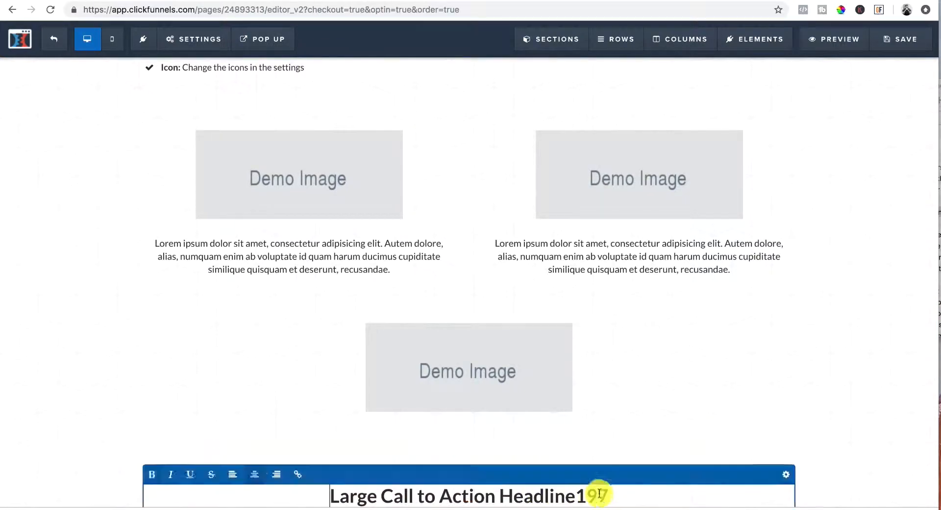
pyautogui.click(878, 466)
pyautogui.scroll(-1, 701, 469)
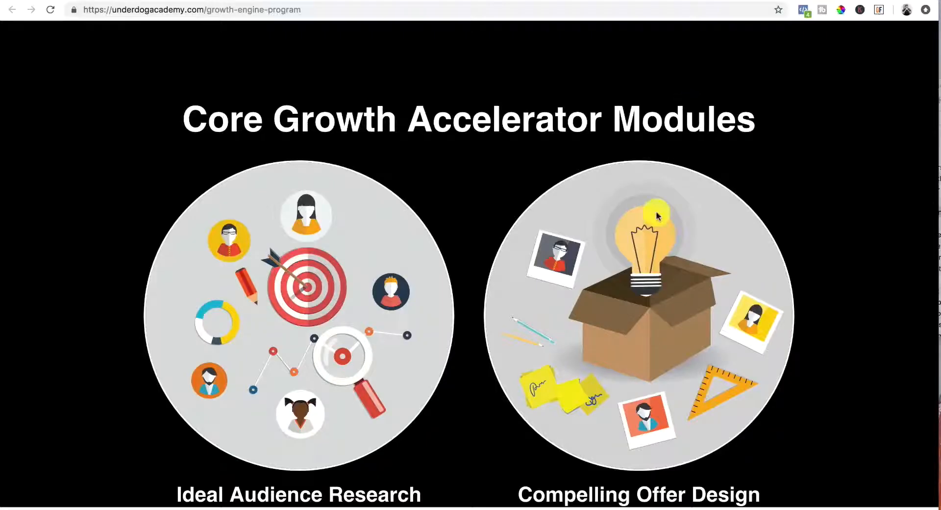
pyautogui.scroll(-20, 614, 319)
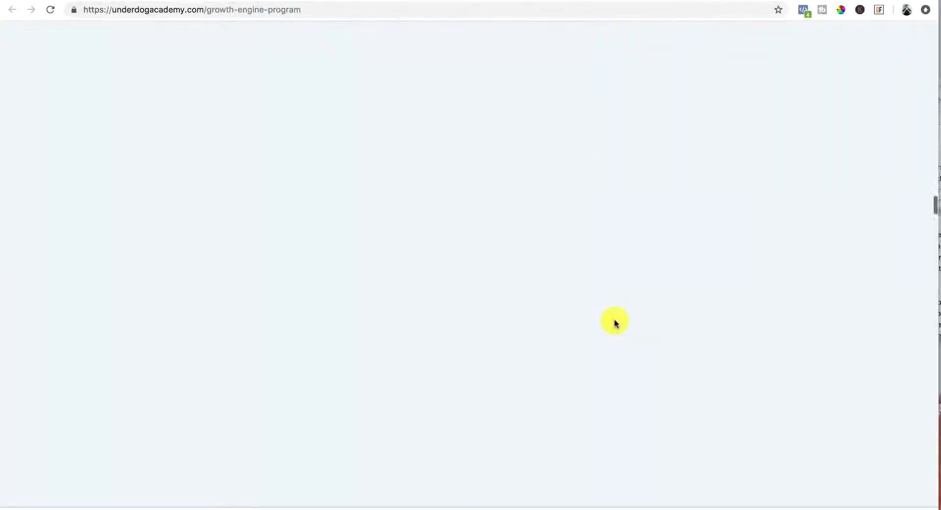
pyautogui.scroll(-18, 614, 321)
pyautogui.scroll(15, 614, 321)
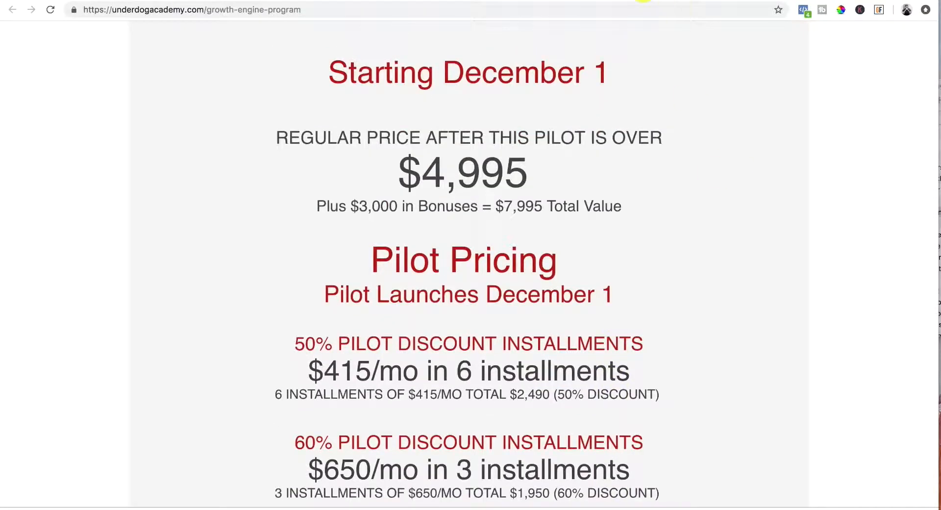
pyautogui.click(642, 0)
pyautogui.scroll(-1, 681, 268)
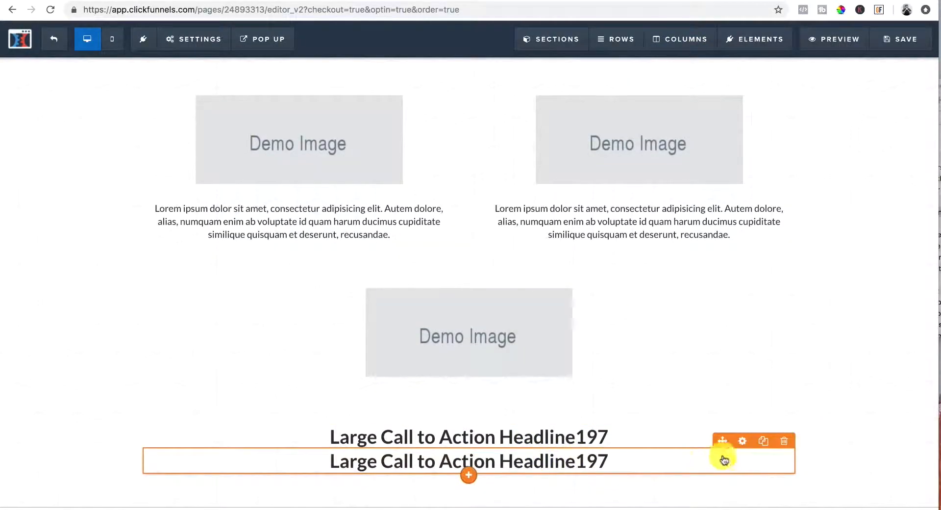
# Duplicate the call-to-action headline to create the third CTA headline
pyautogui.click(767, 442)
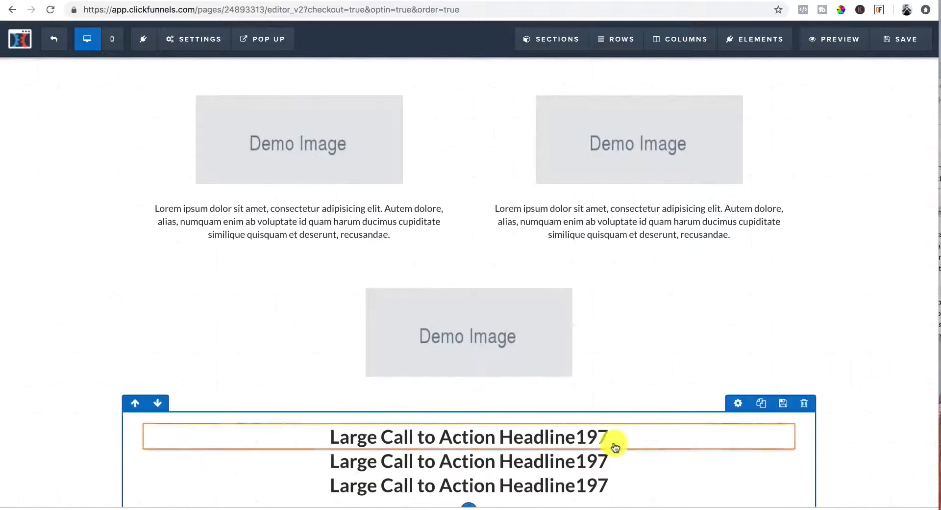
pyautogui.scroll(-1, 564, 449)
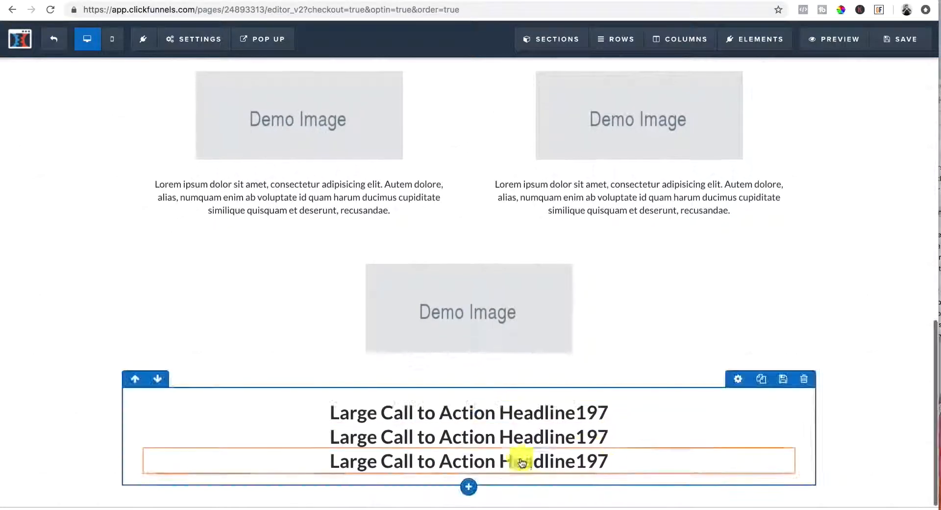
pyautogui.click(469, 487)
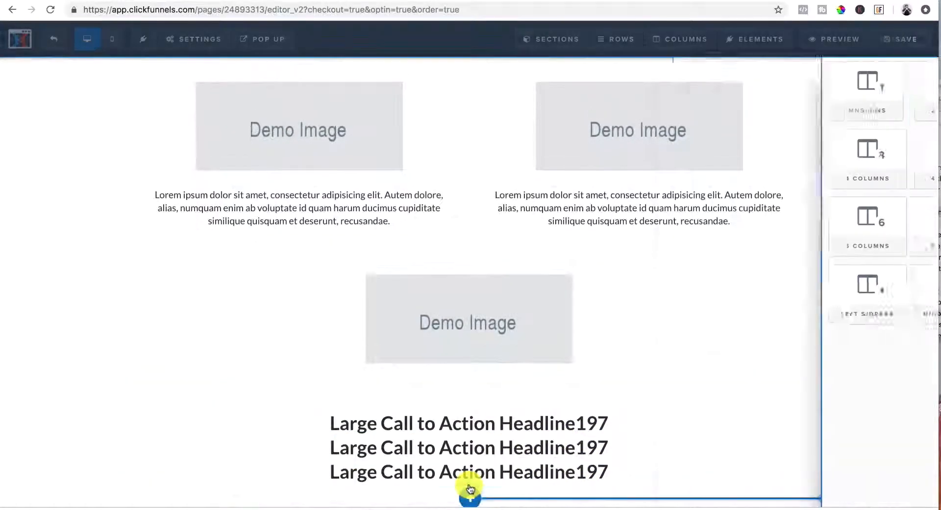
pyautogui.click(541, 305)
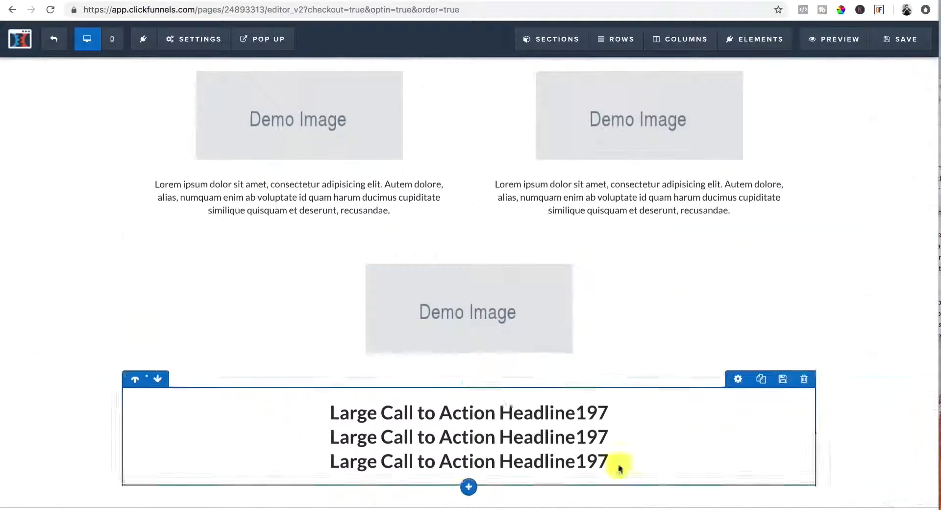
# Add a Click to Sign Up button beneath the three headlines
pyautogui.click(471, 496)
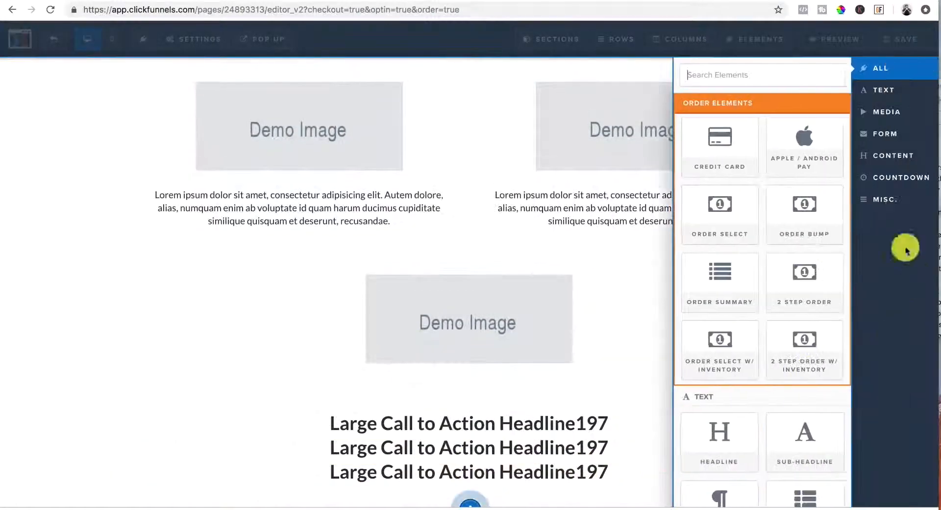
pyautogui.scroll(-4, 773, 300)
pyautogui.scroll(-3, 771, 302)
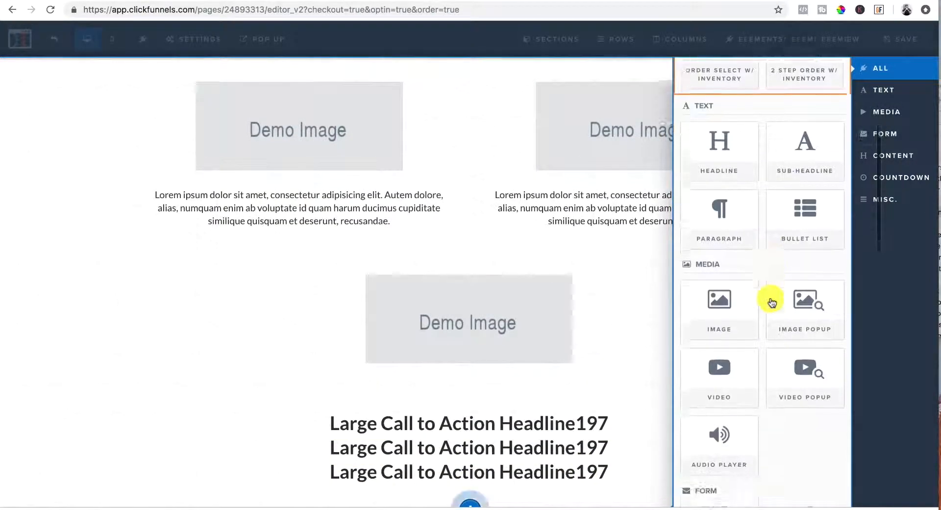
pyautogui.scroll(-5, 722, 292)
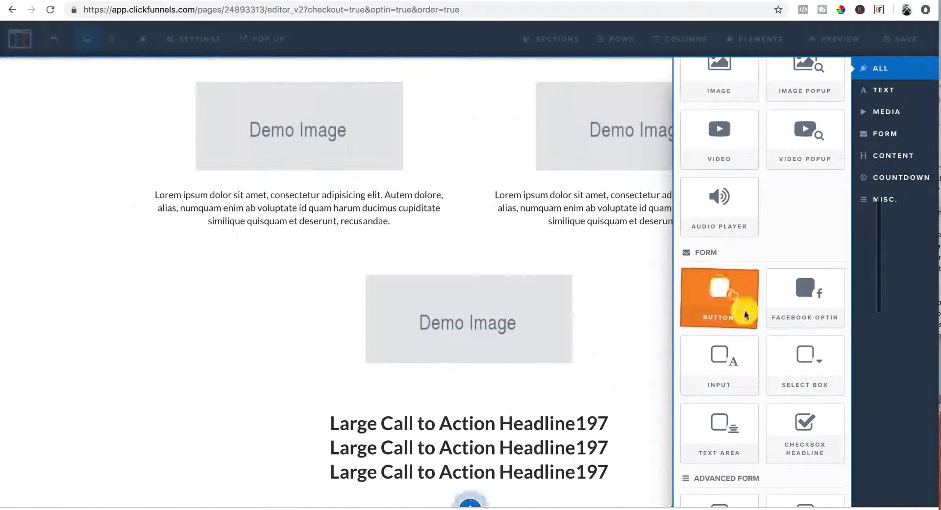
pyautogui.click(724, 300)
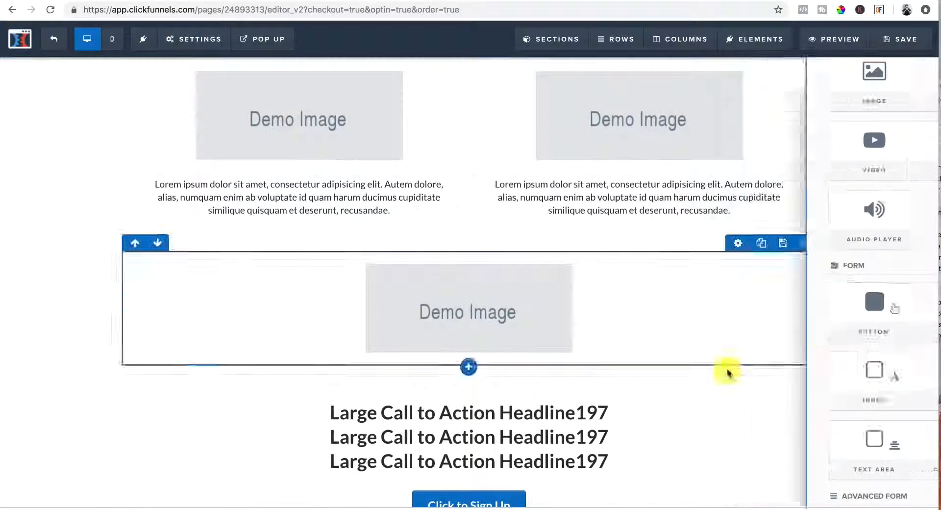
pyautogui.scroll(-2, 479, 426)
# Set the button's action to Submit Order / Submit Form and review the page
pyautogui.click(664, 451)
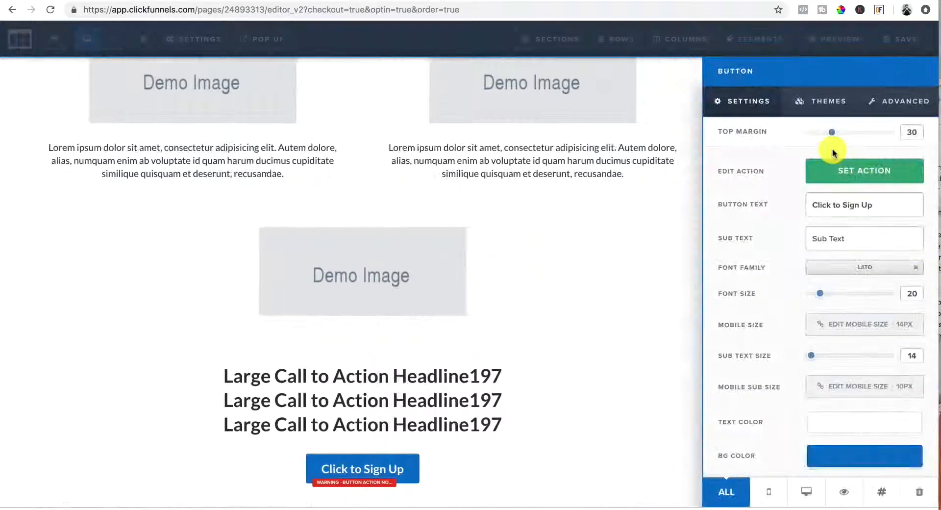
pyautogui.click(878, 114)
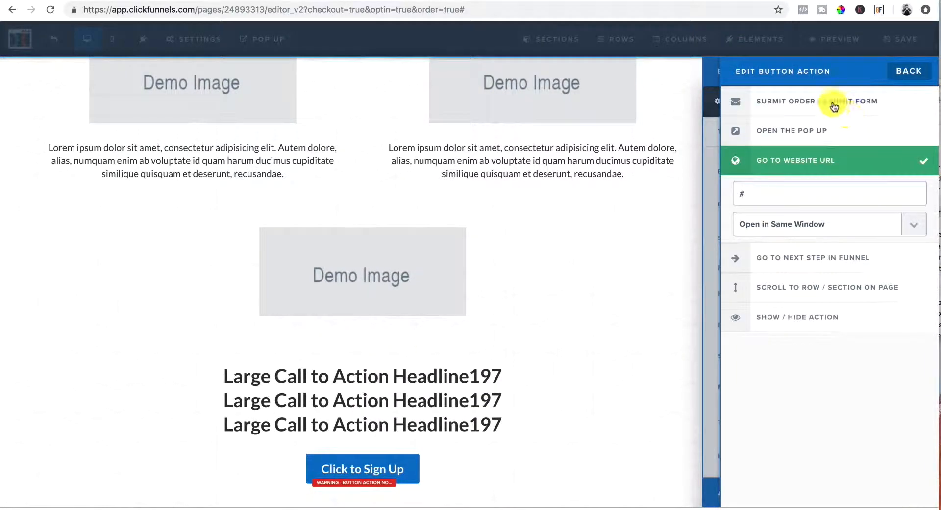
pyautogui.click(834, 106)
pyautogui.click(637, 306)
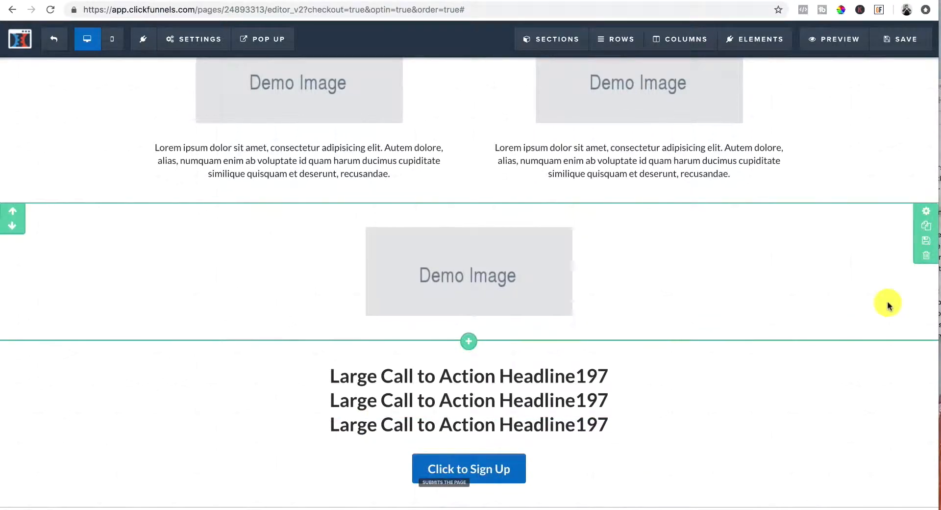
pyautogui.scroll(-1, 686, 365)
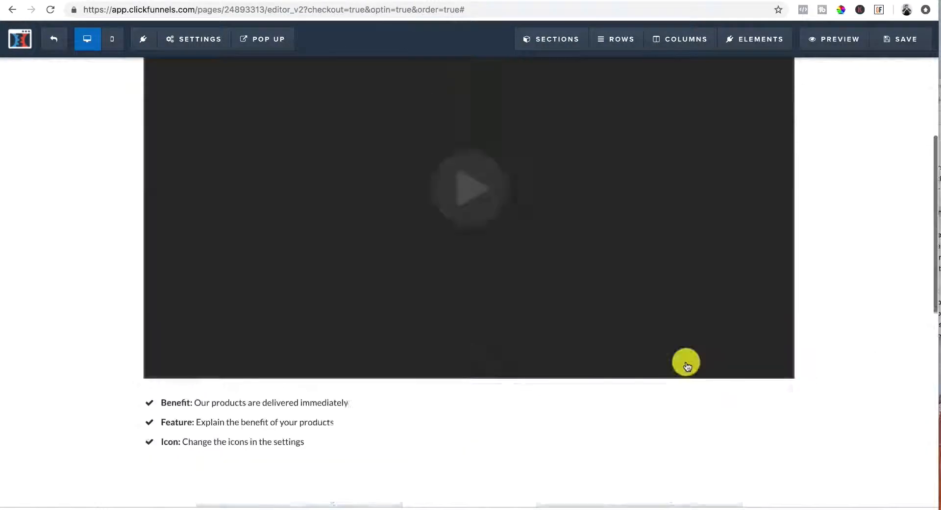
pyautogui.scroll(4, 687, 365)
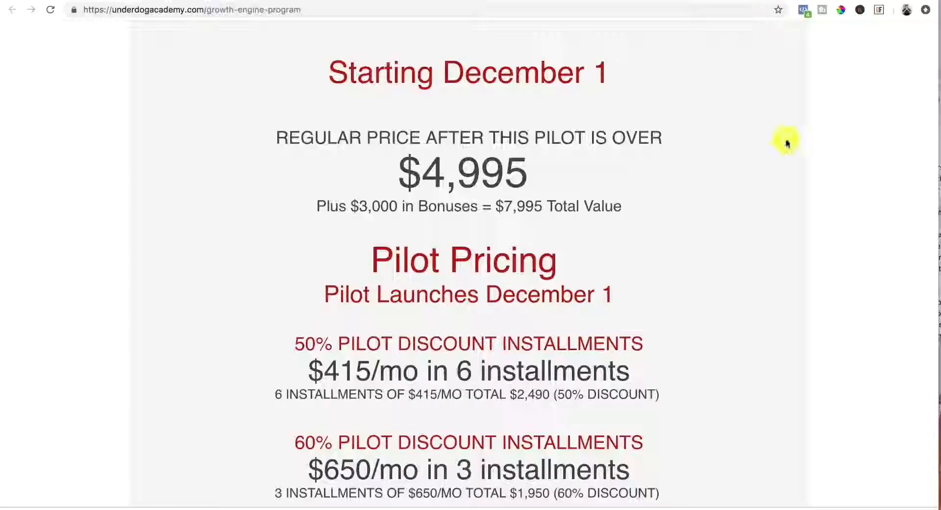
pyautogui.scroll(-15, 651, 195)
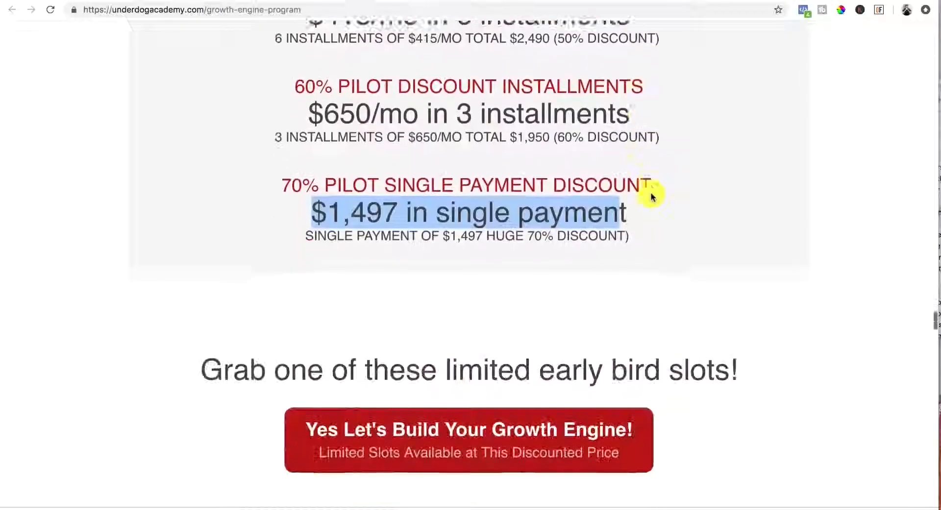
pyautogui.scroll(15, 652, 195)
pyautogui.scroll(-20, 652, 195)
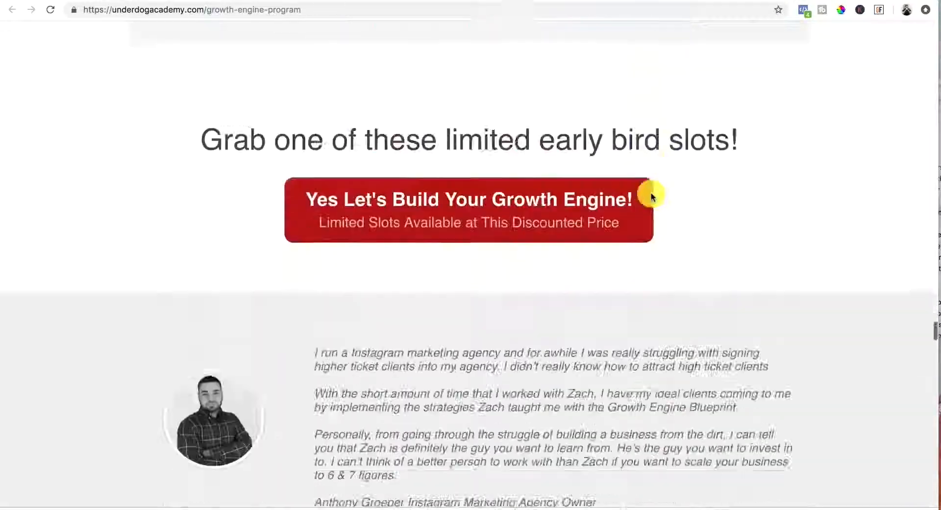
pyautogui.scroll(-5, 651, 196)
pyautogui.scroll(15, 651, 196)
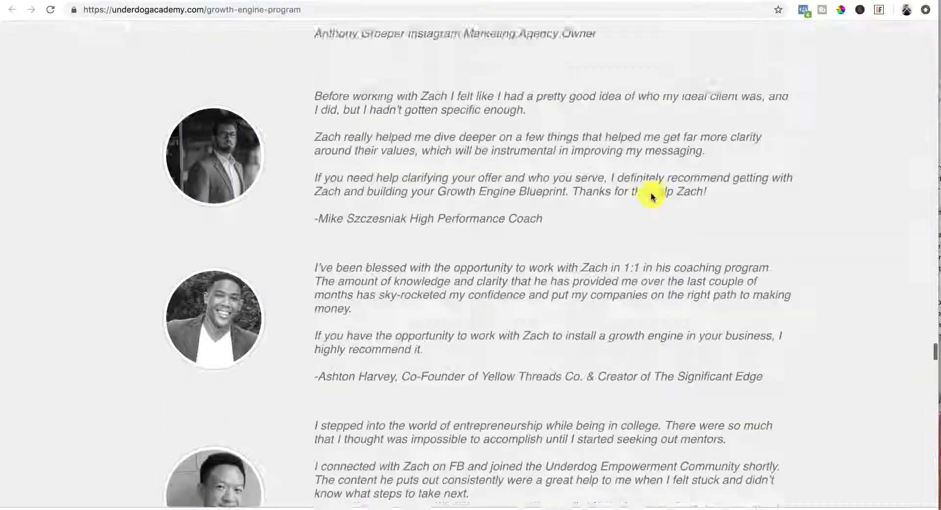
pyautogui.scroll(9, 652, 196)
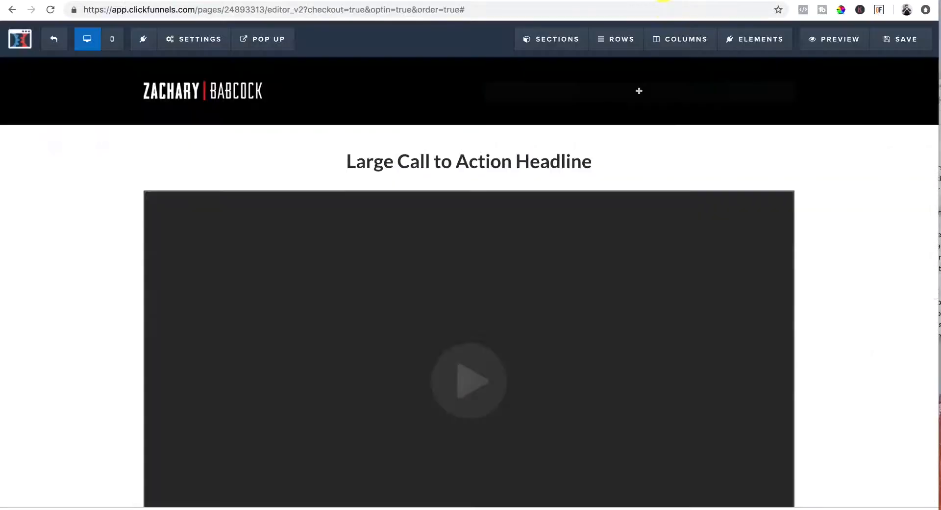
pyautogui.scroll(-10, 580, 282)
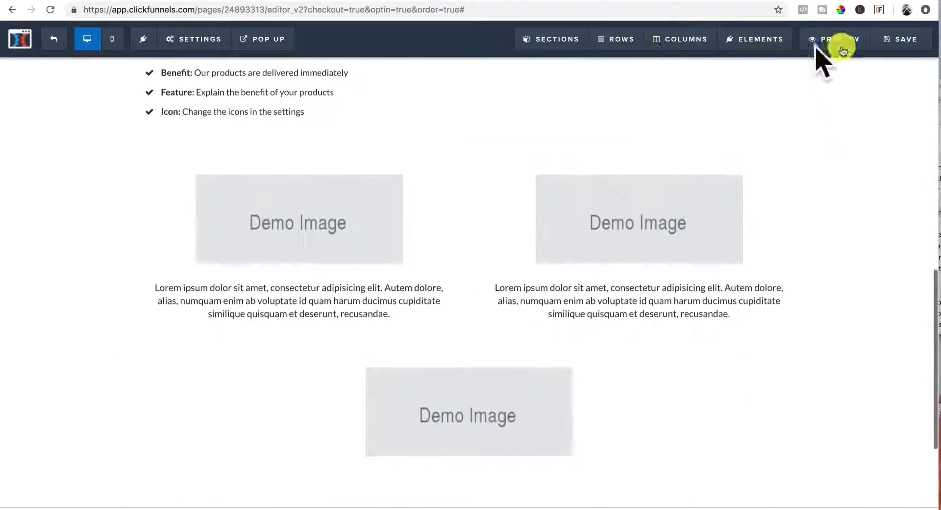